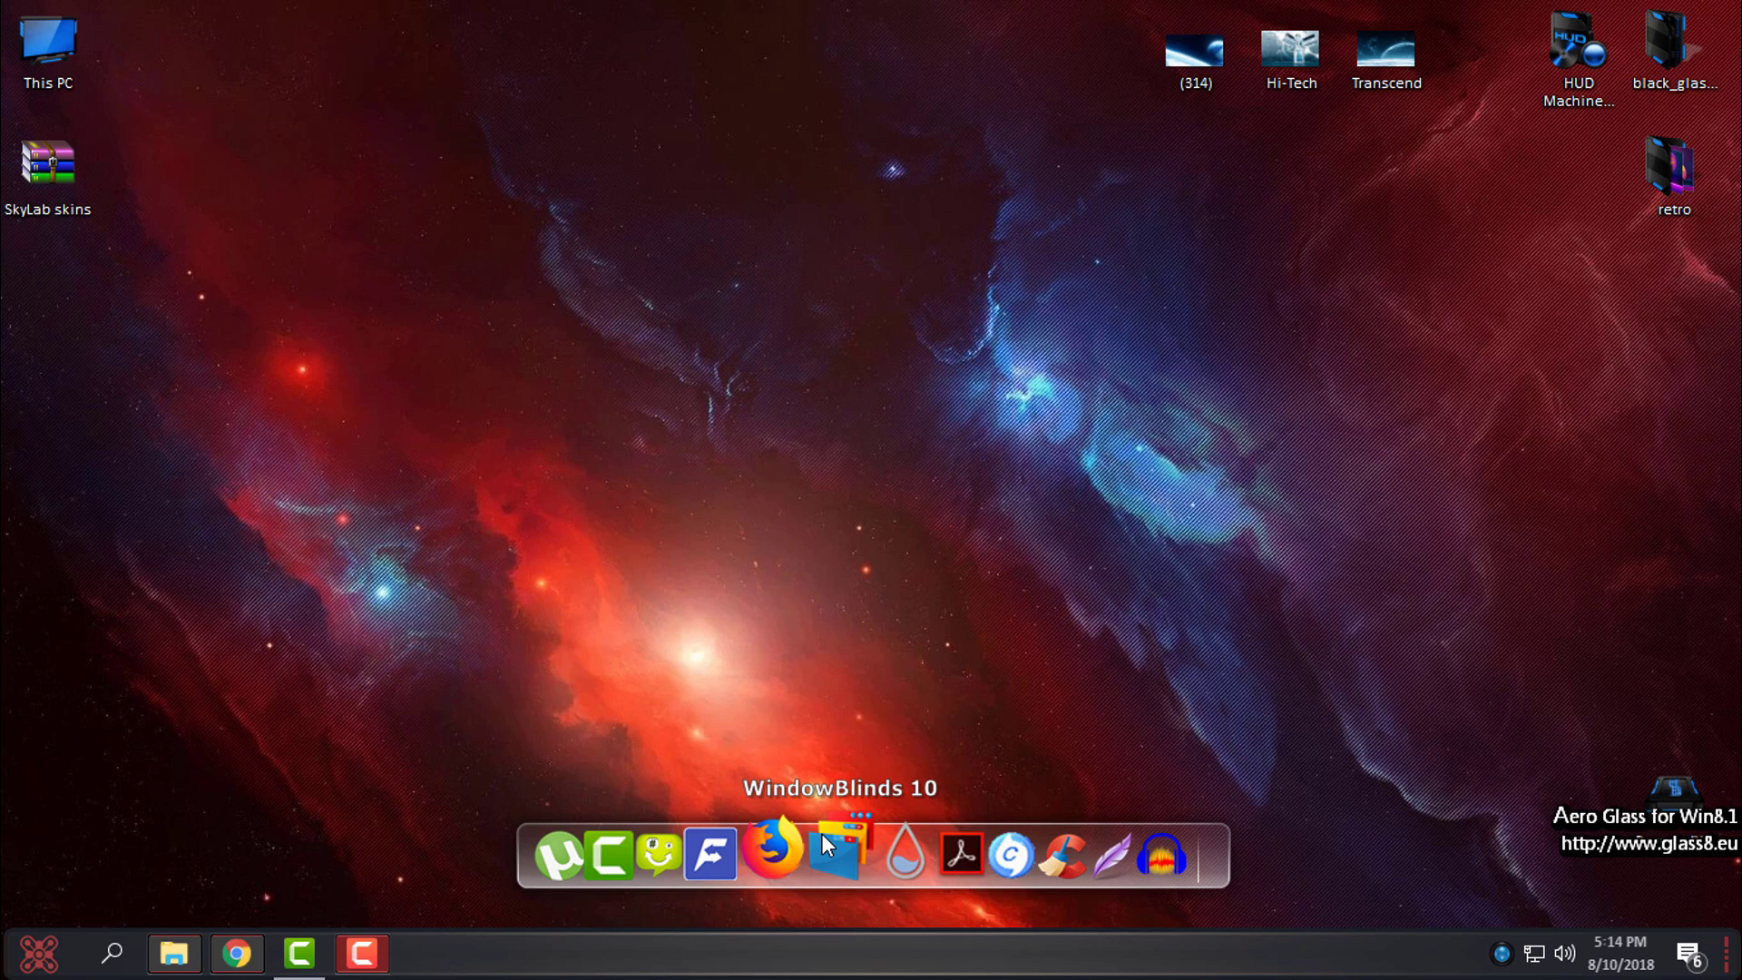
- View the SkyLab skin page on WinCustomize and enlarge its preview image to full size
left_click(67, 197)
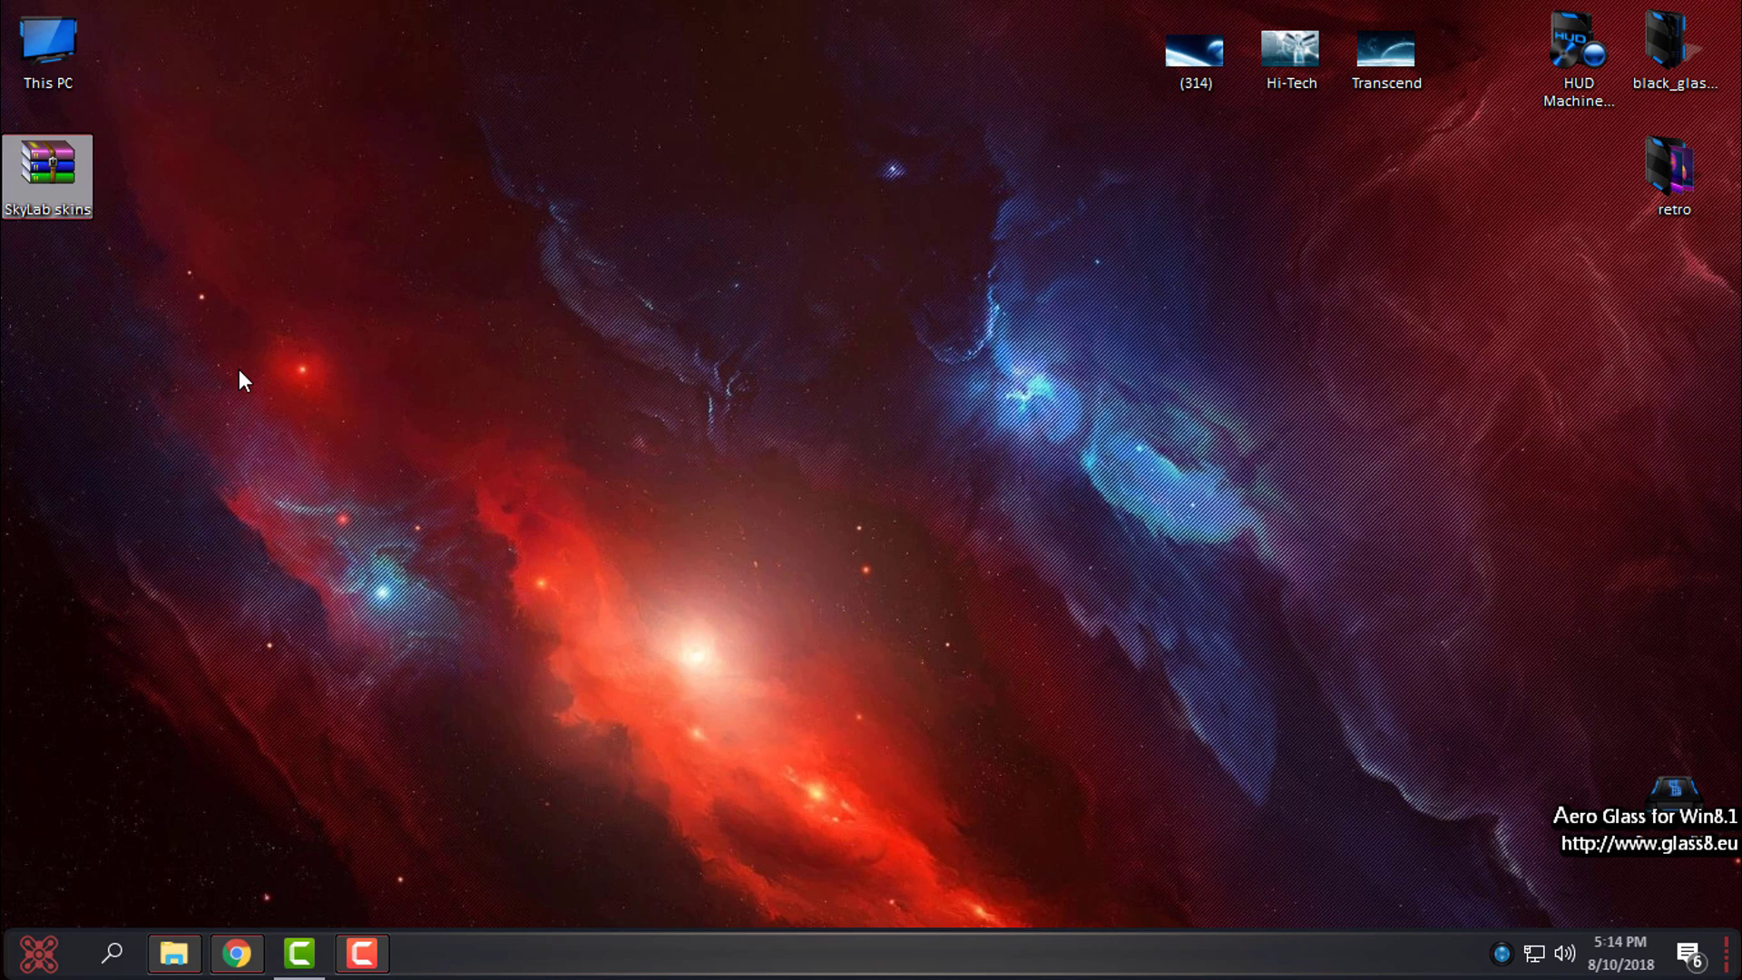
left_click(238, 953)
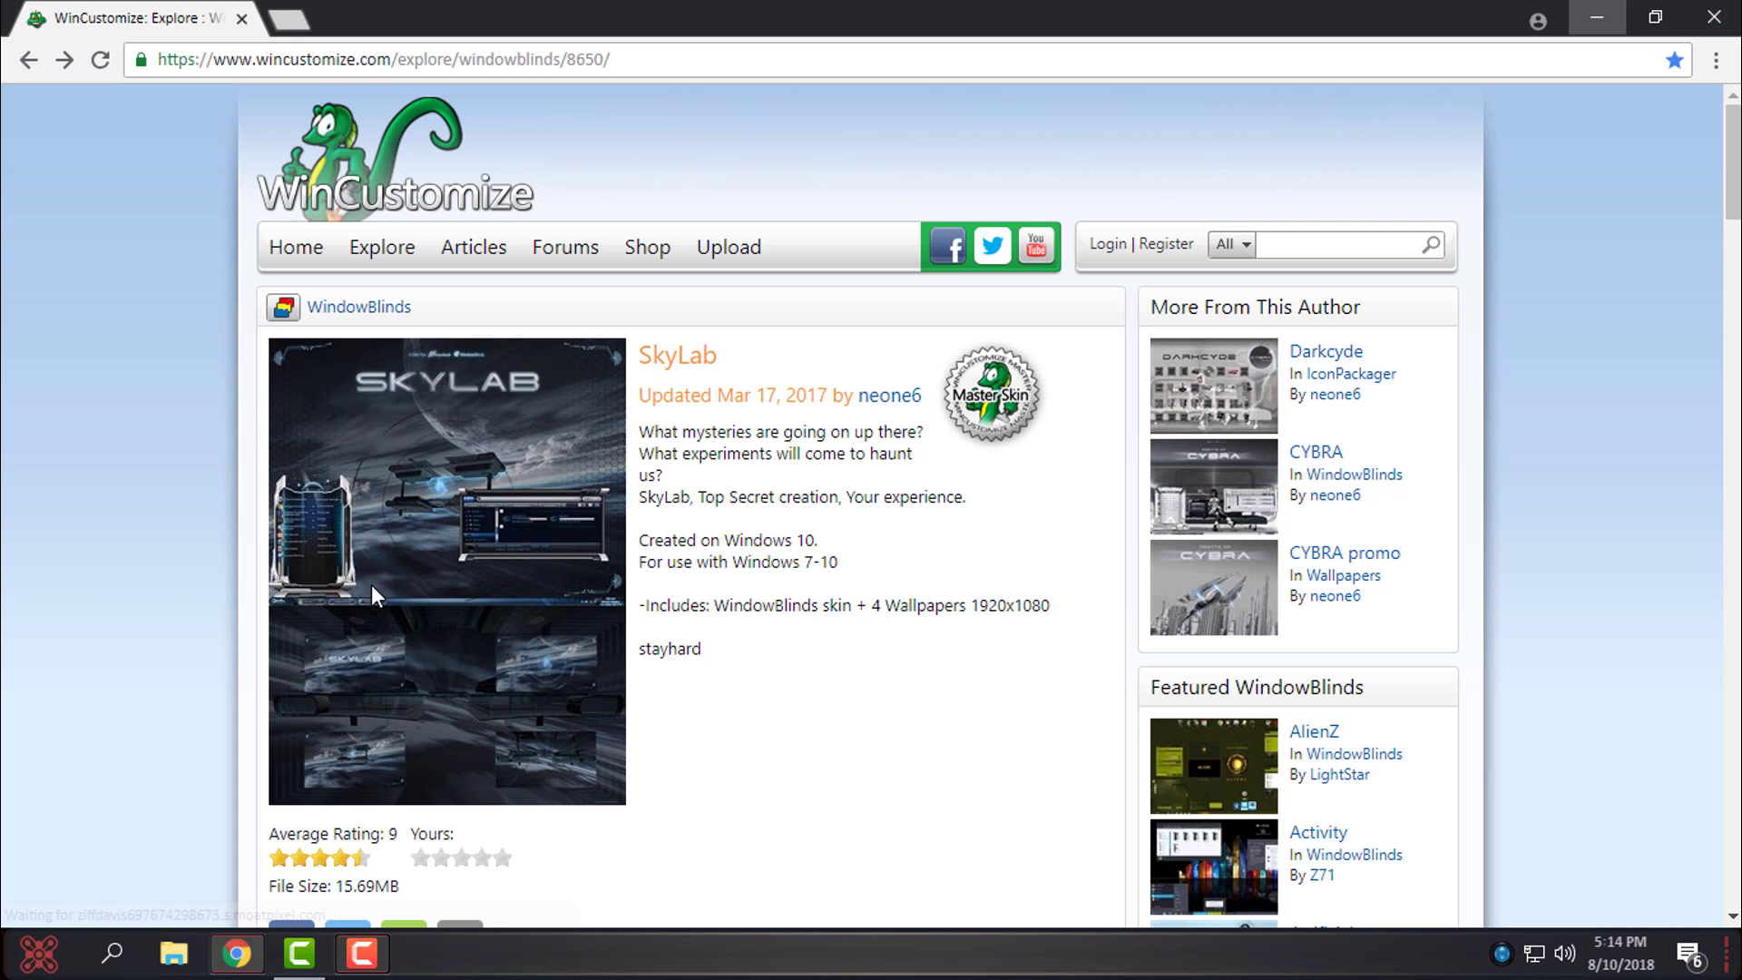
left_click(385, 501)
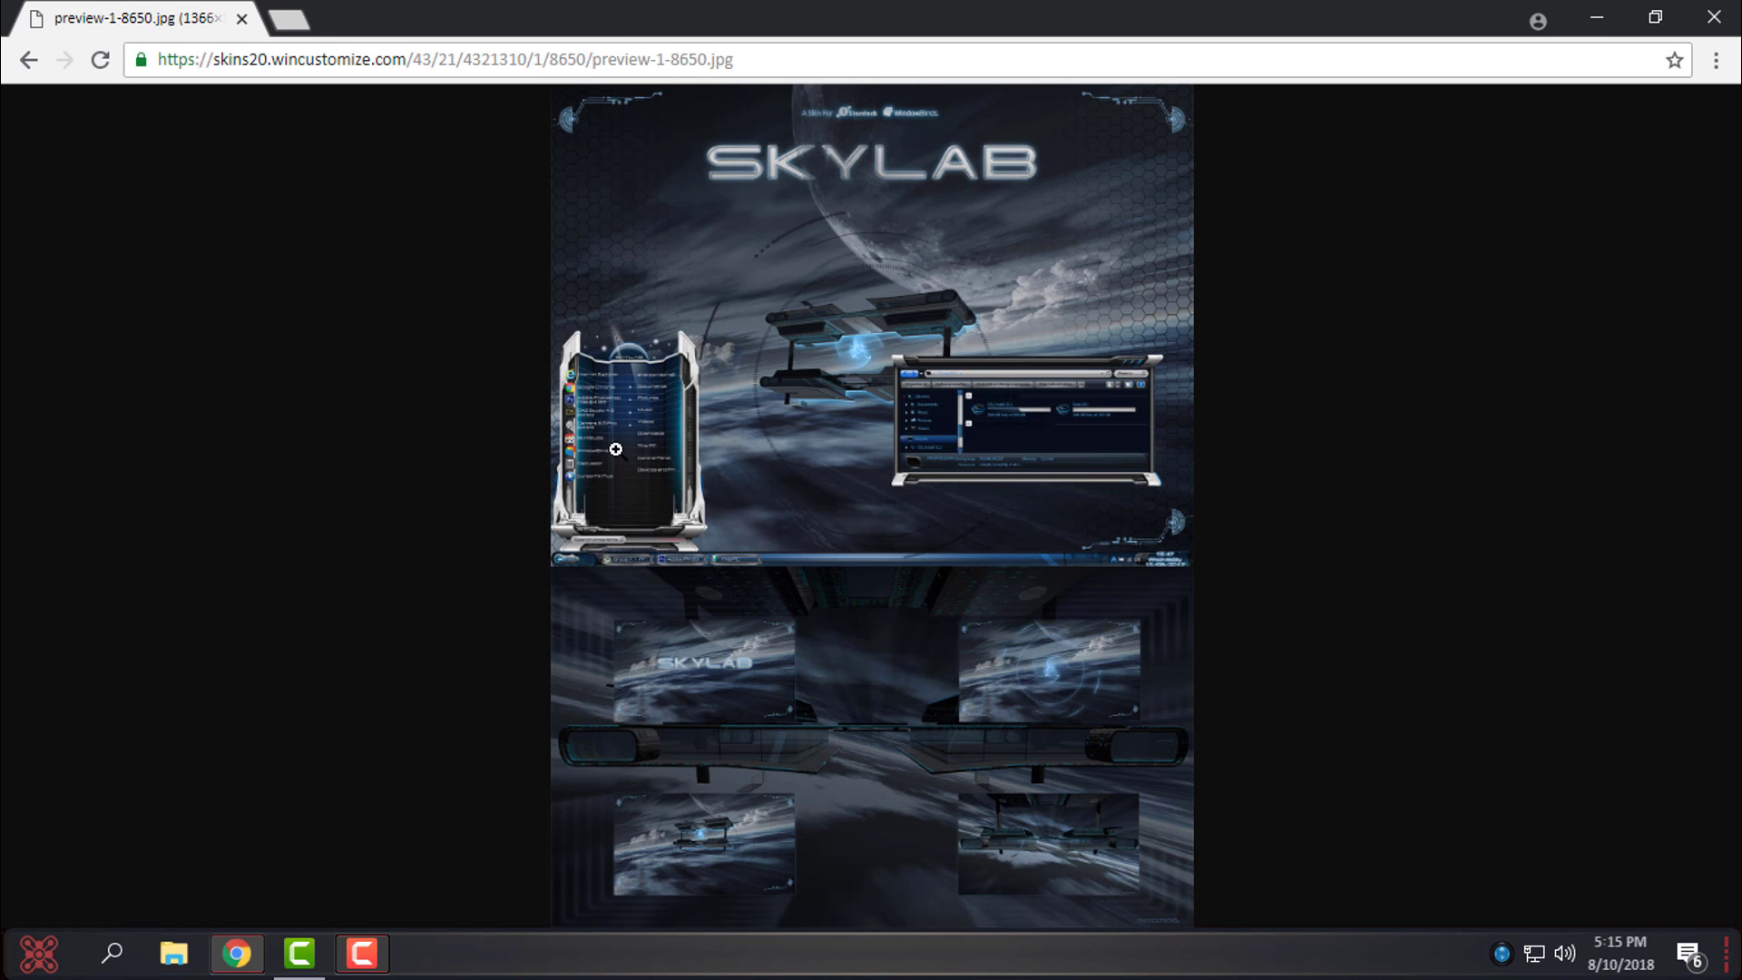
left_click(618, 436)
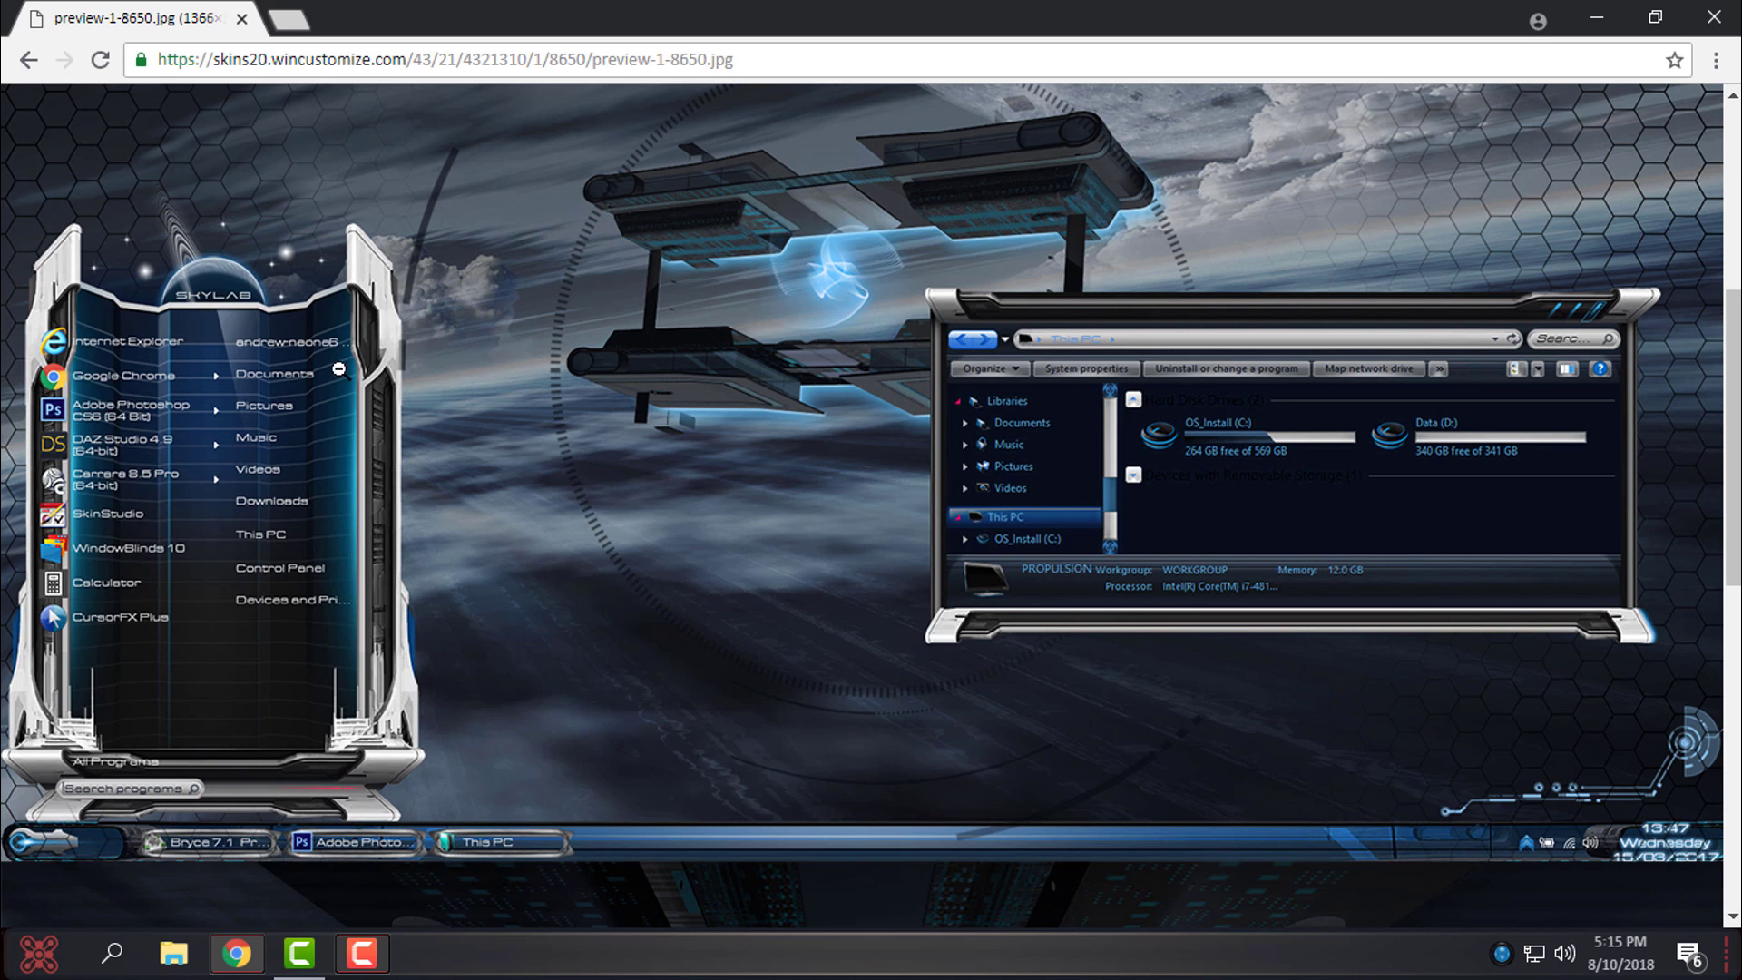
- Return to the SkyLab skin page, then close the browser to reveal the desktop
left_click(133, 294)
left_click(16, 64)
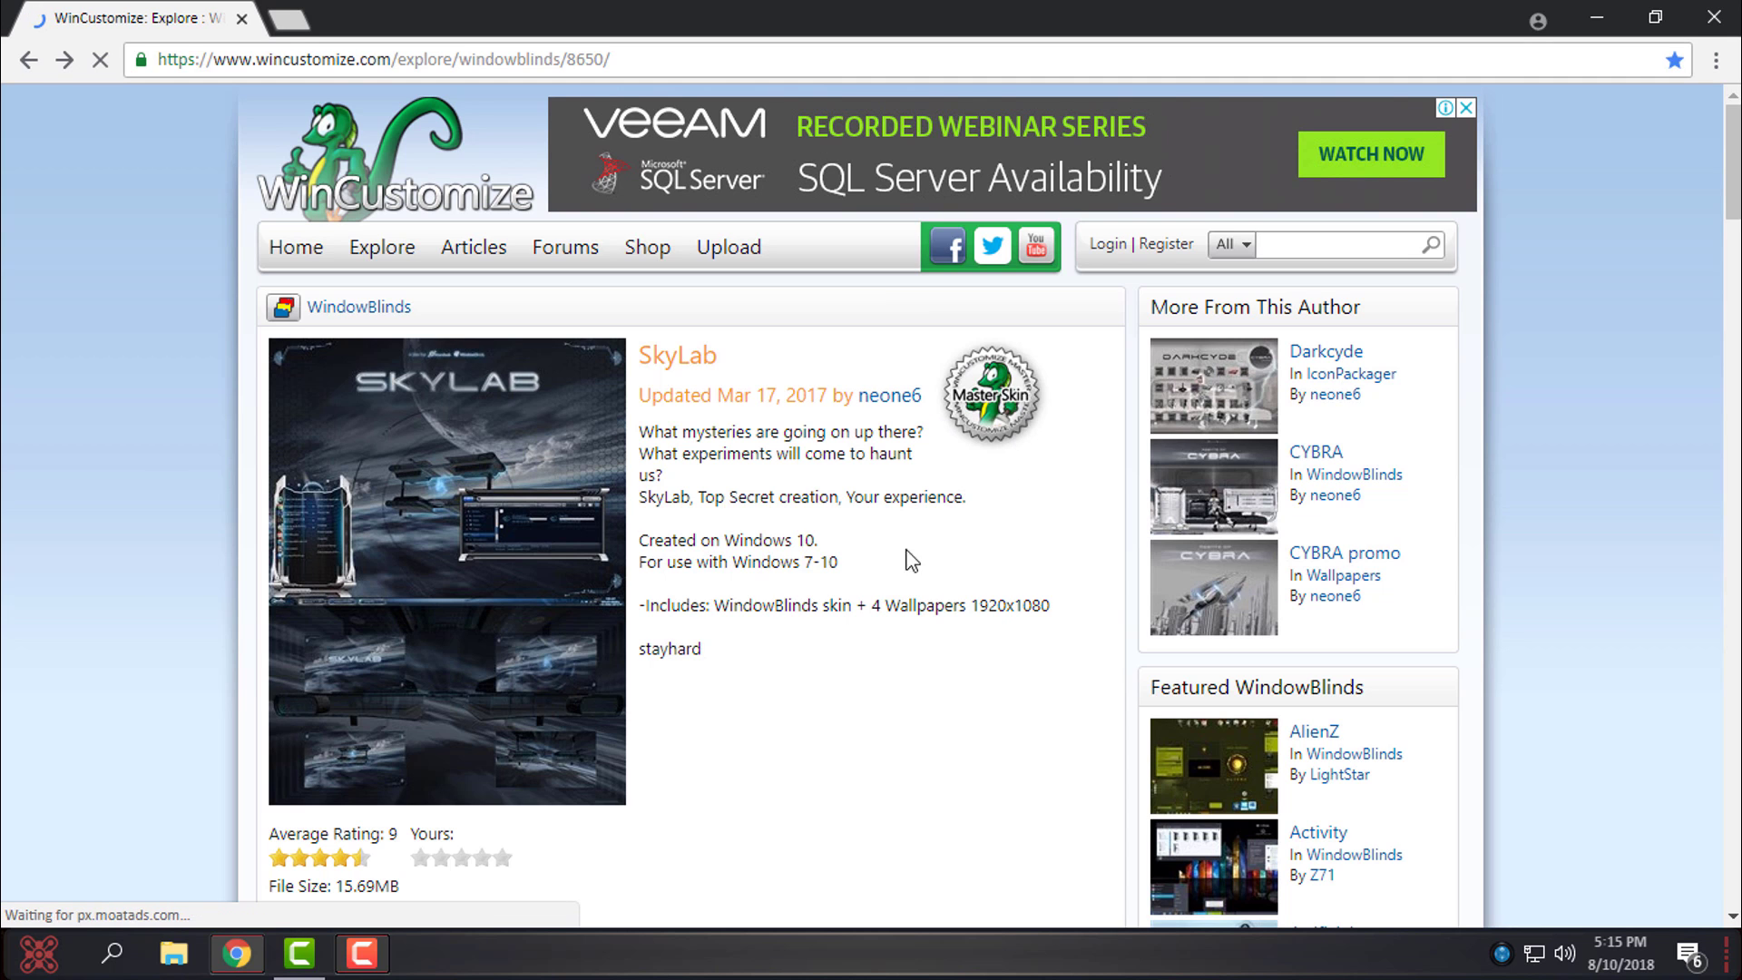
scroll(879, 554, "down", 1)
scroll(879, 552, "down", 2)
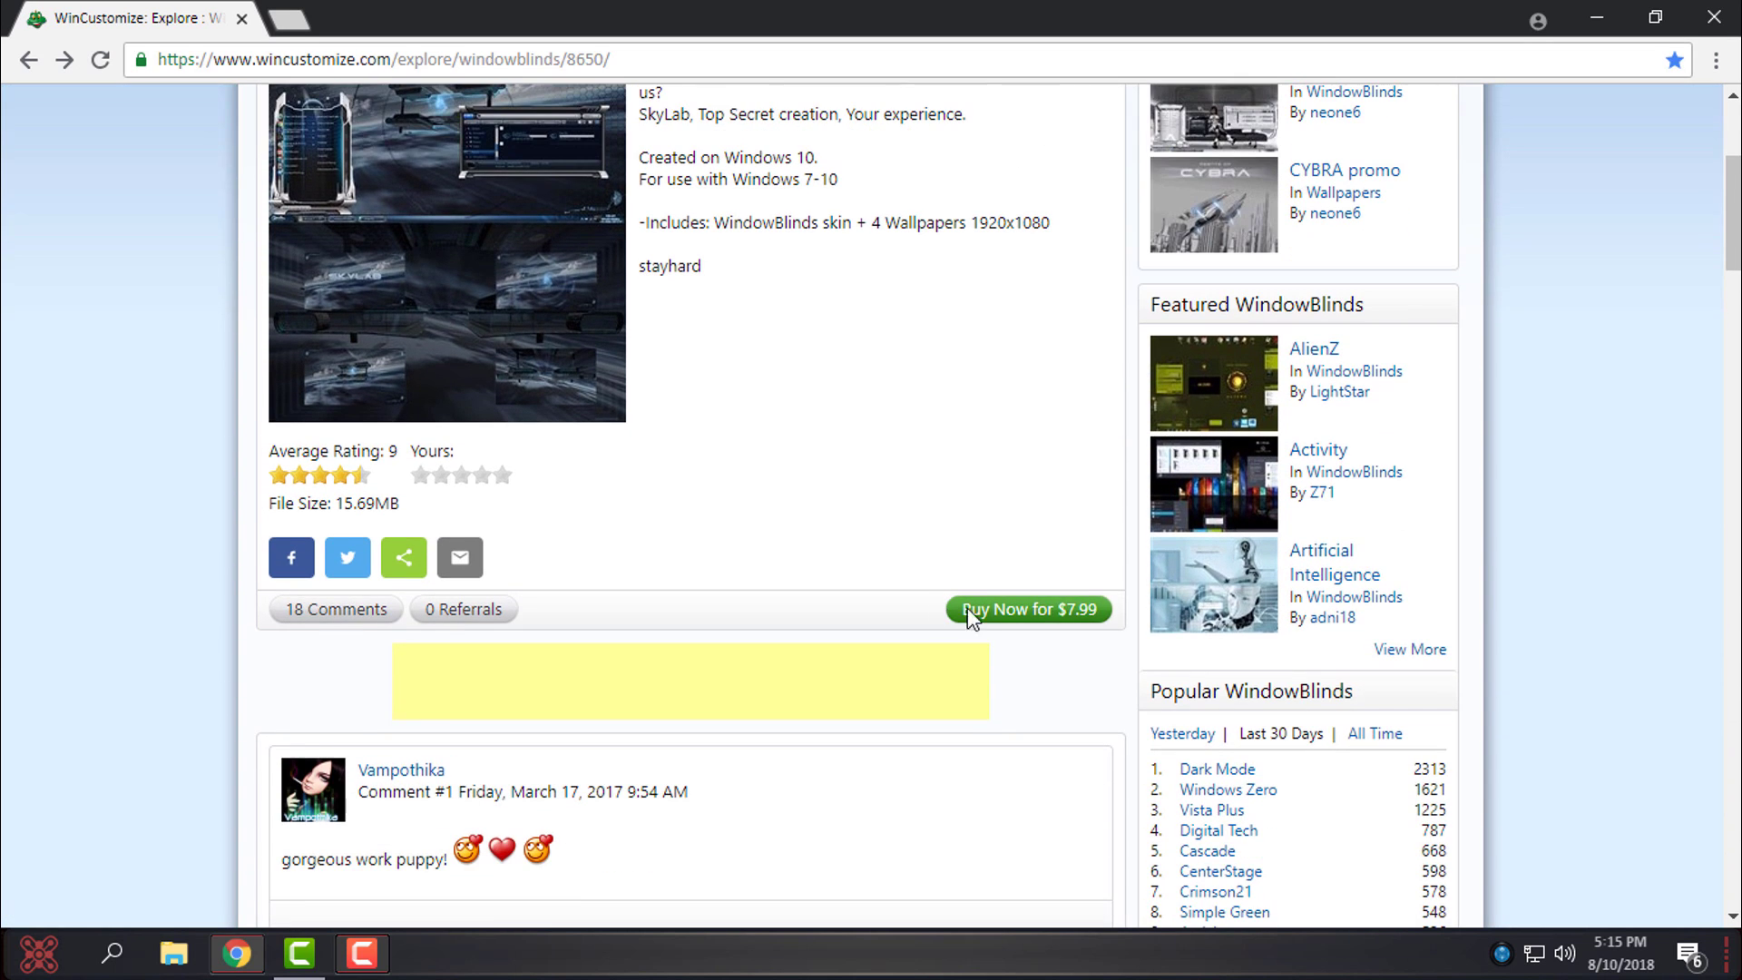
scroll(930, 590, "up", 3)
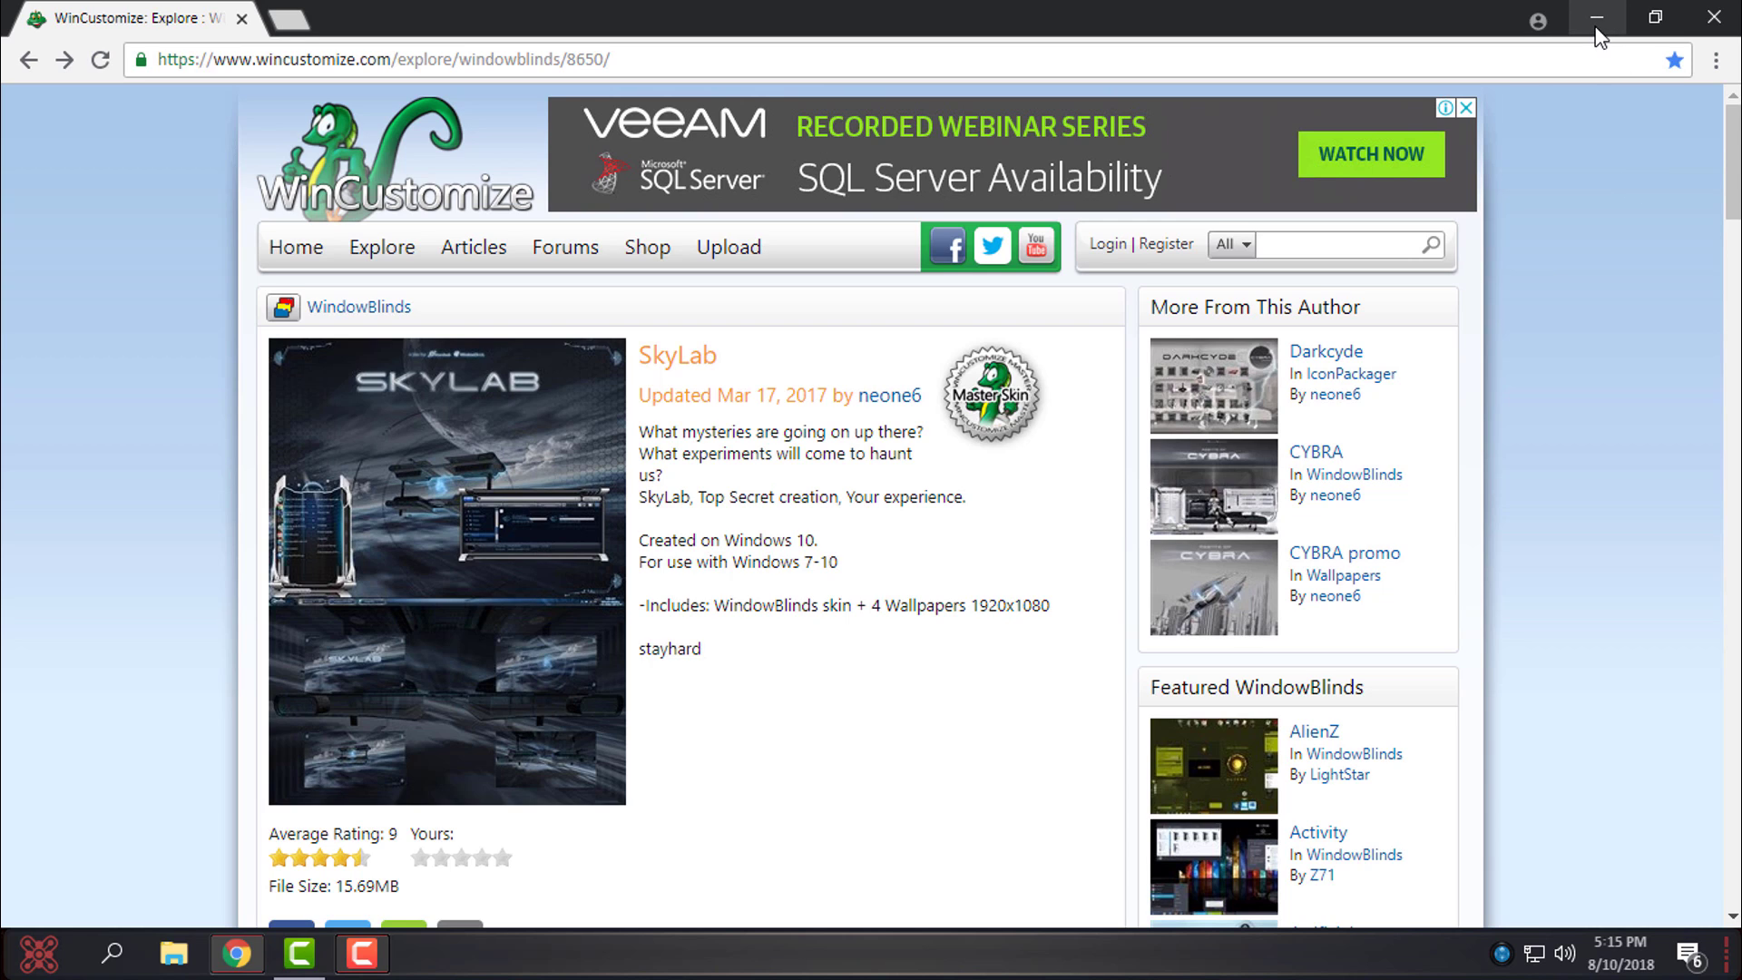
left_click(1713, 19)
left_click(38, 954)
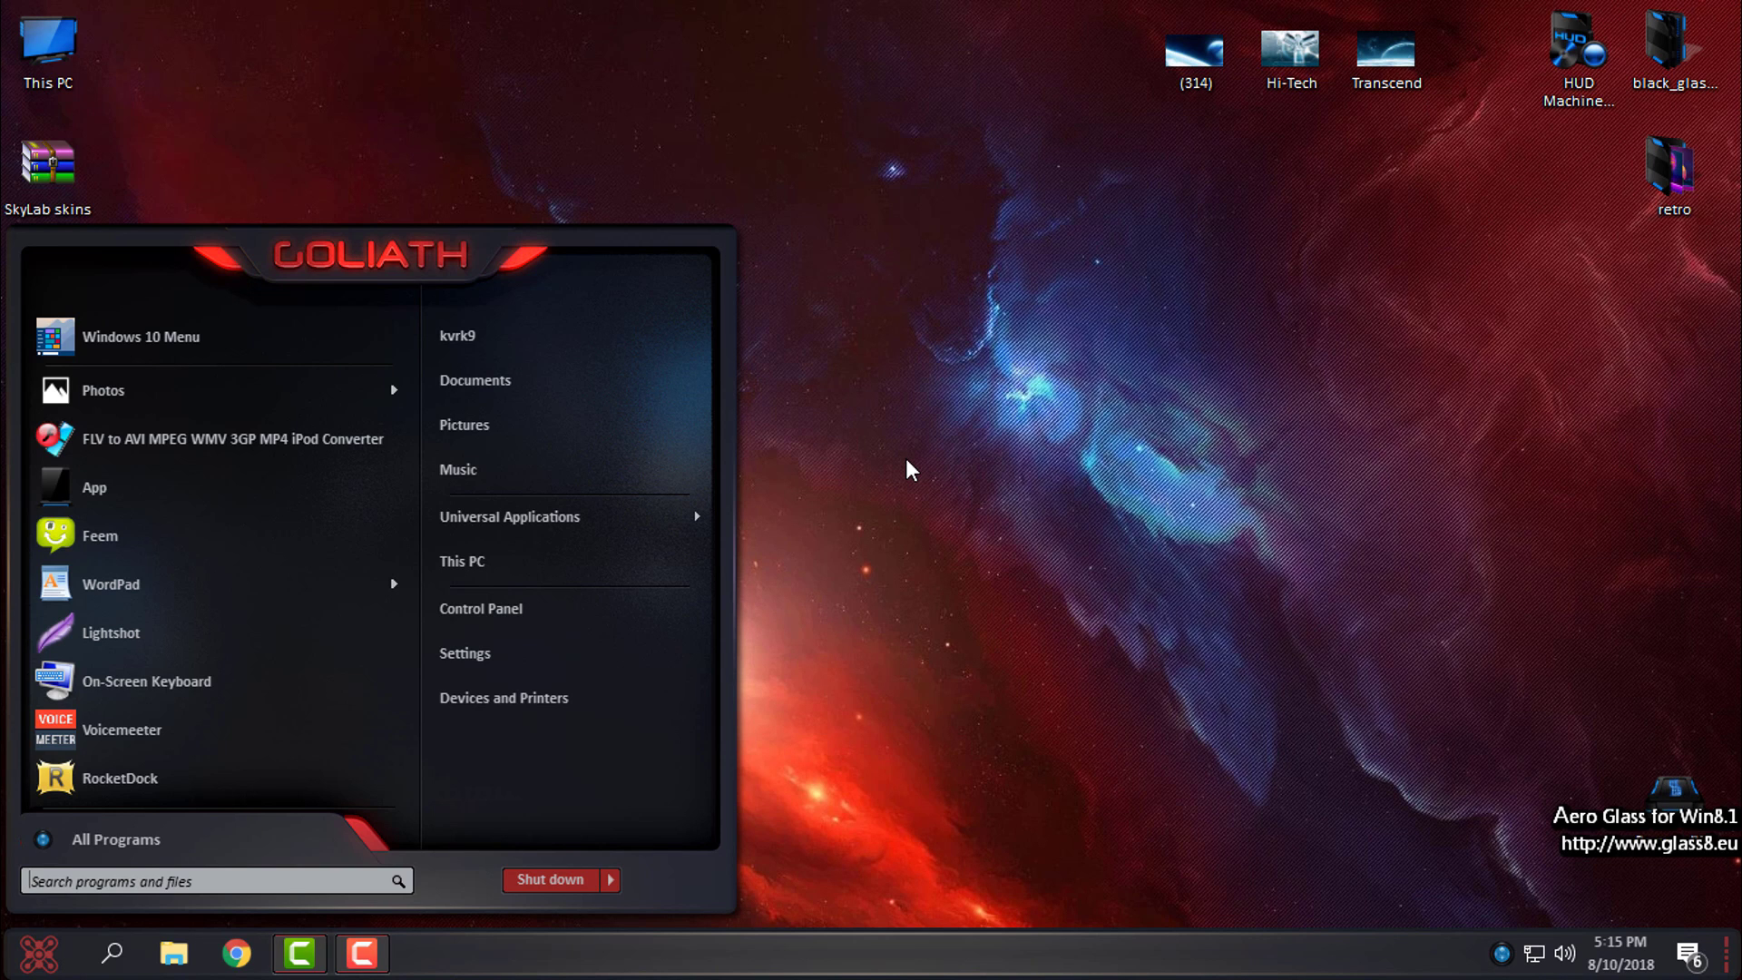
key("Escape")
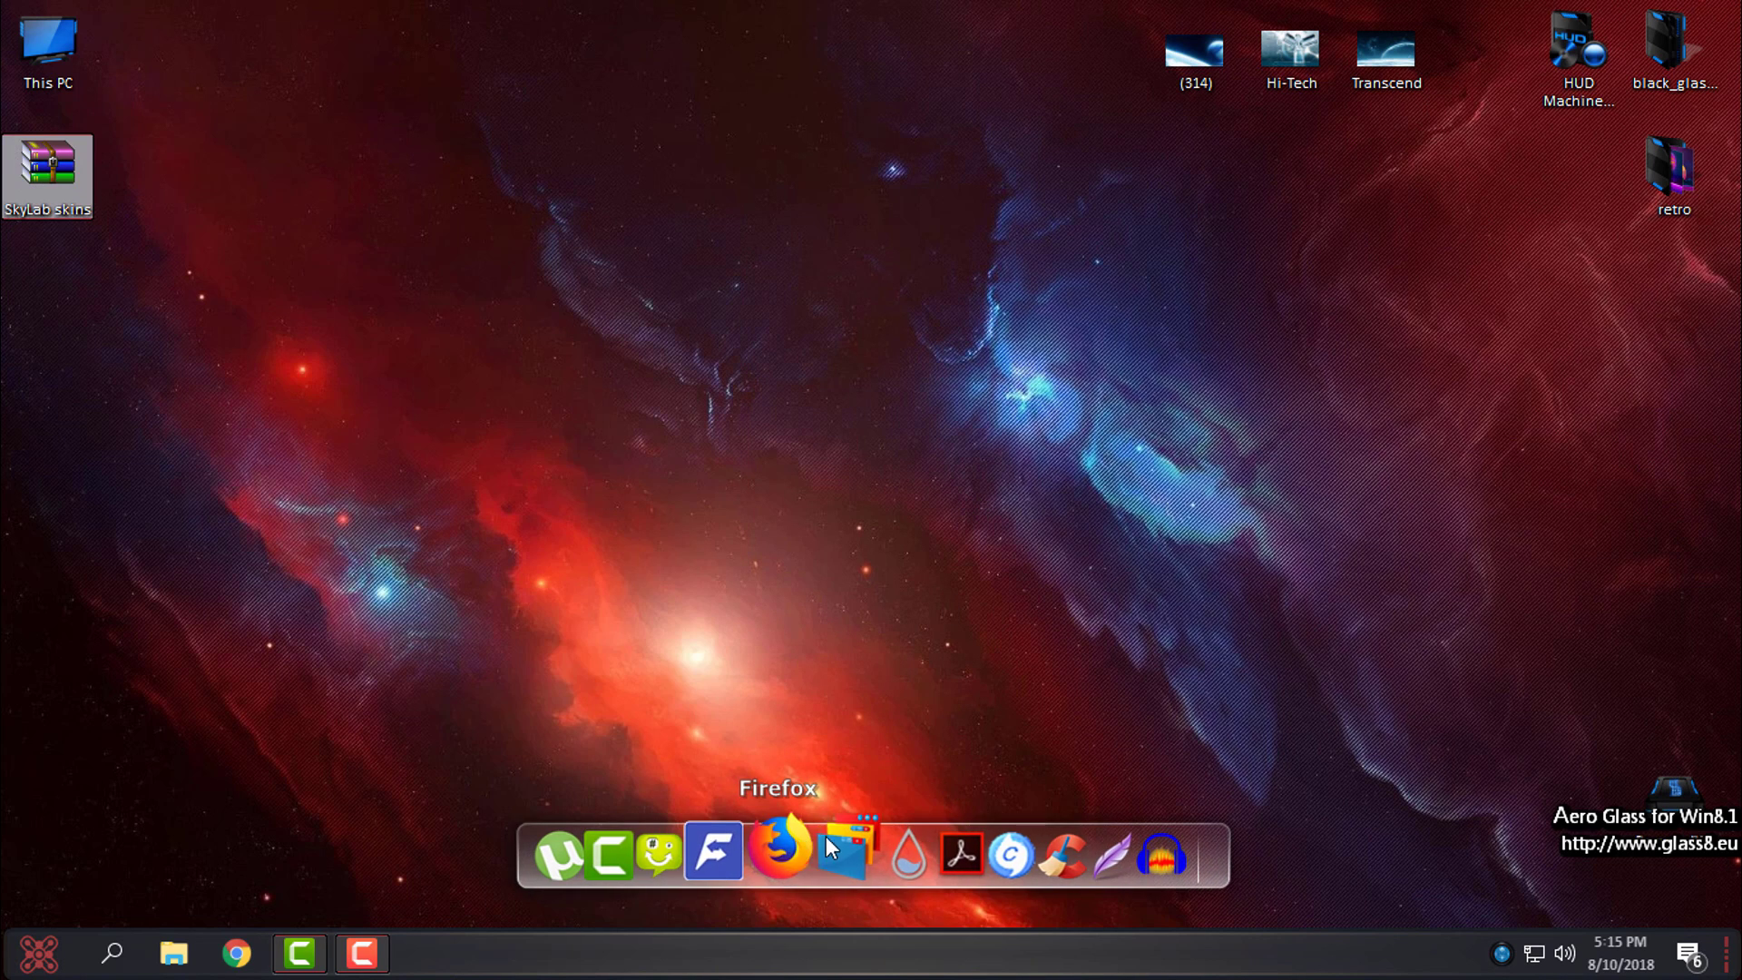
left_click(160, 837)
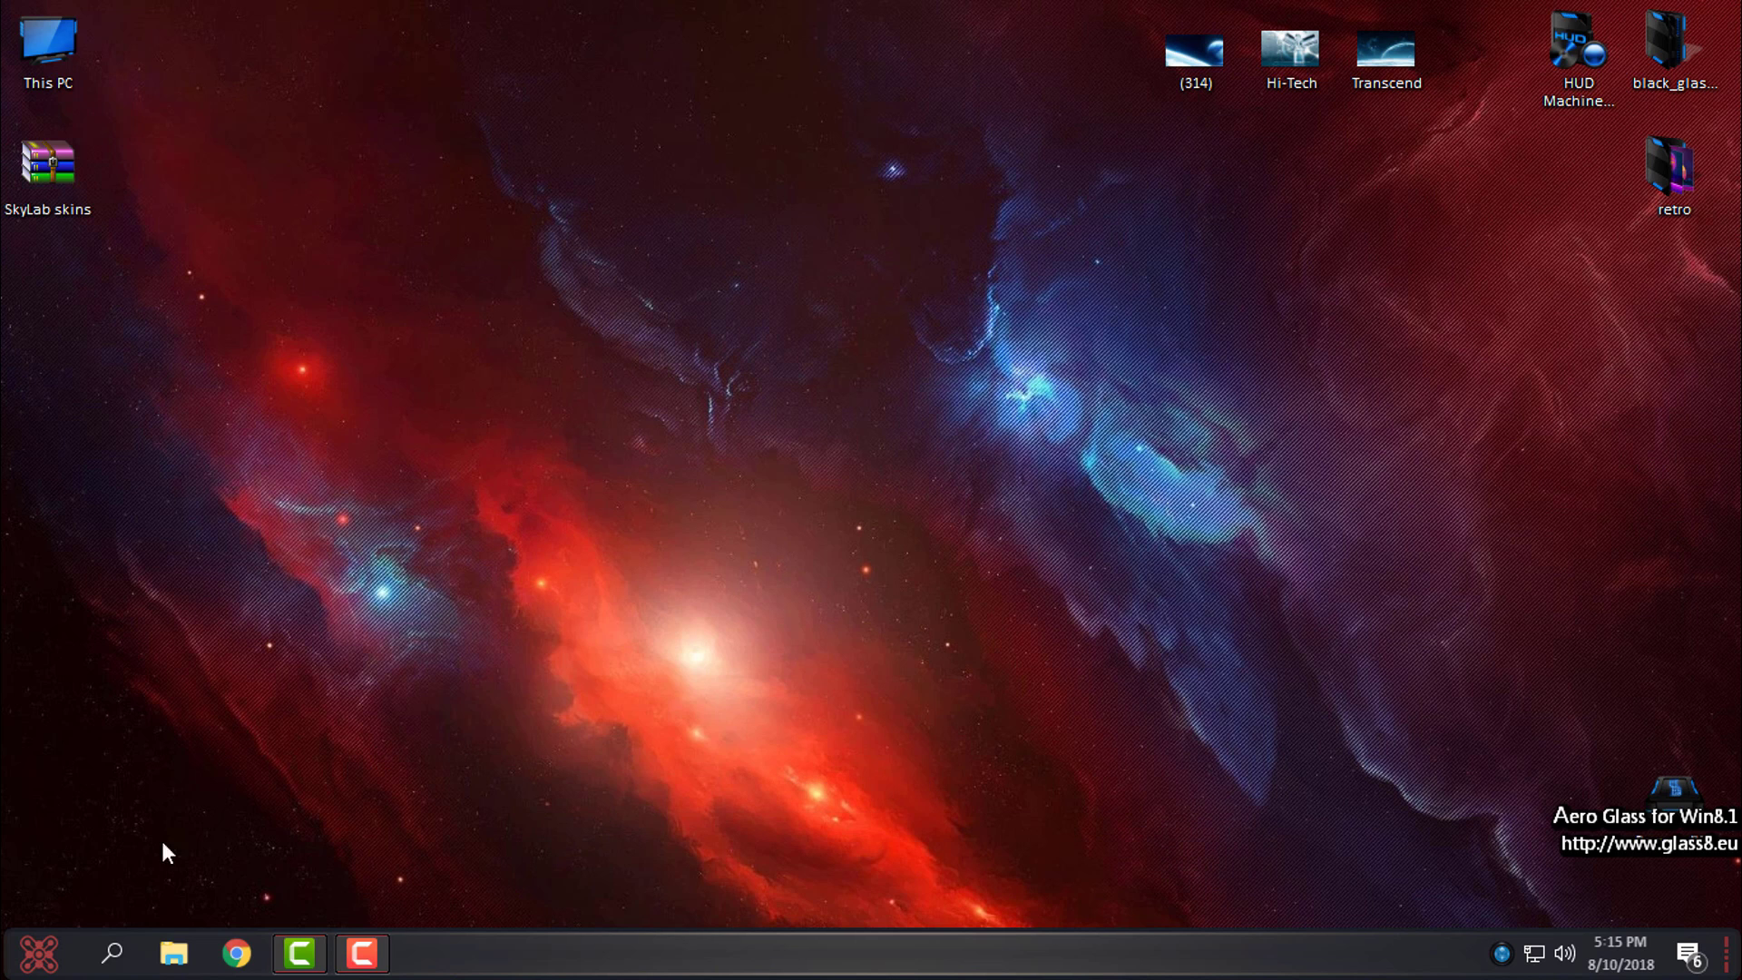
left_click(14, 967)
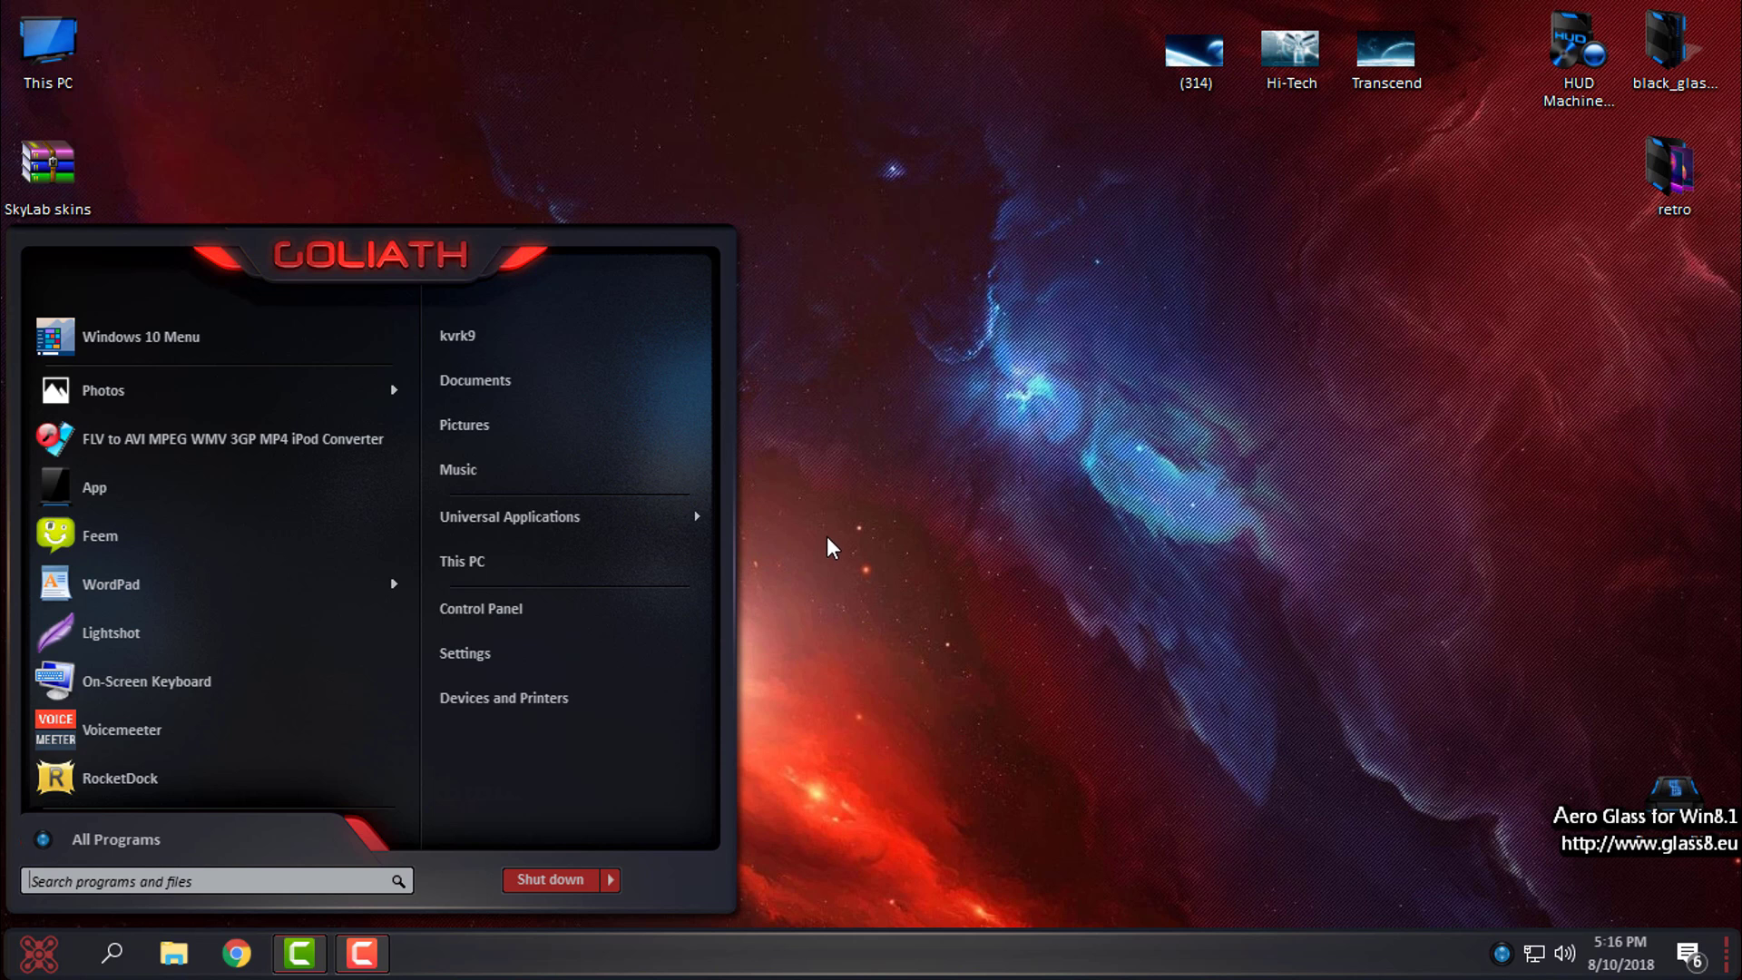
left_click(829, 544)
left_click(17, 959)
left_click(188, 173)
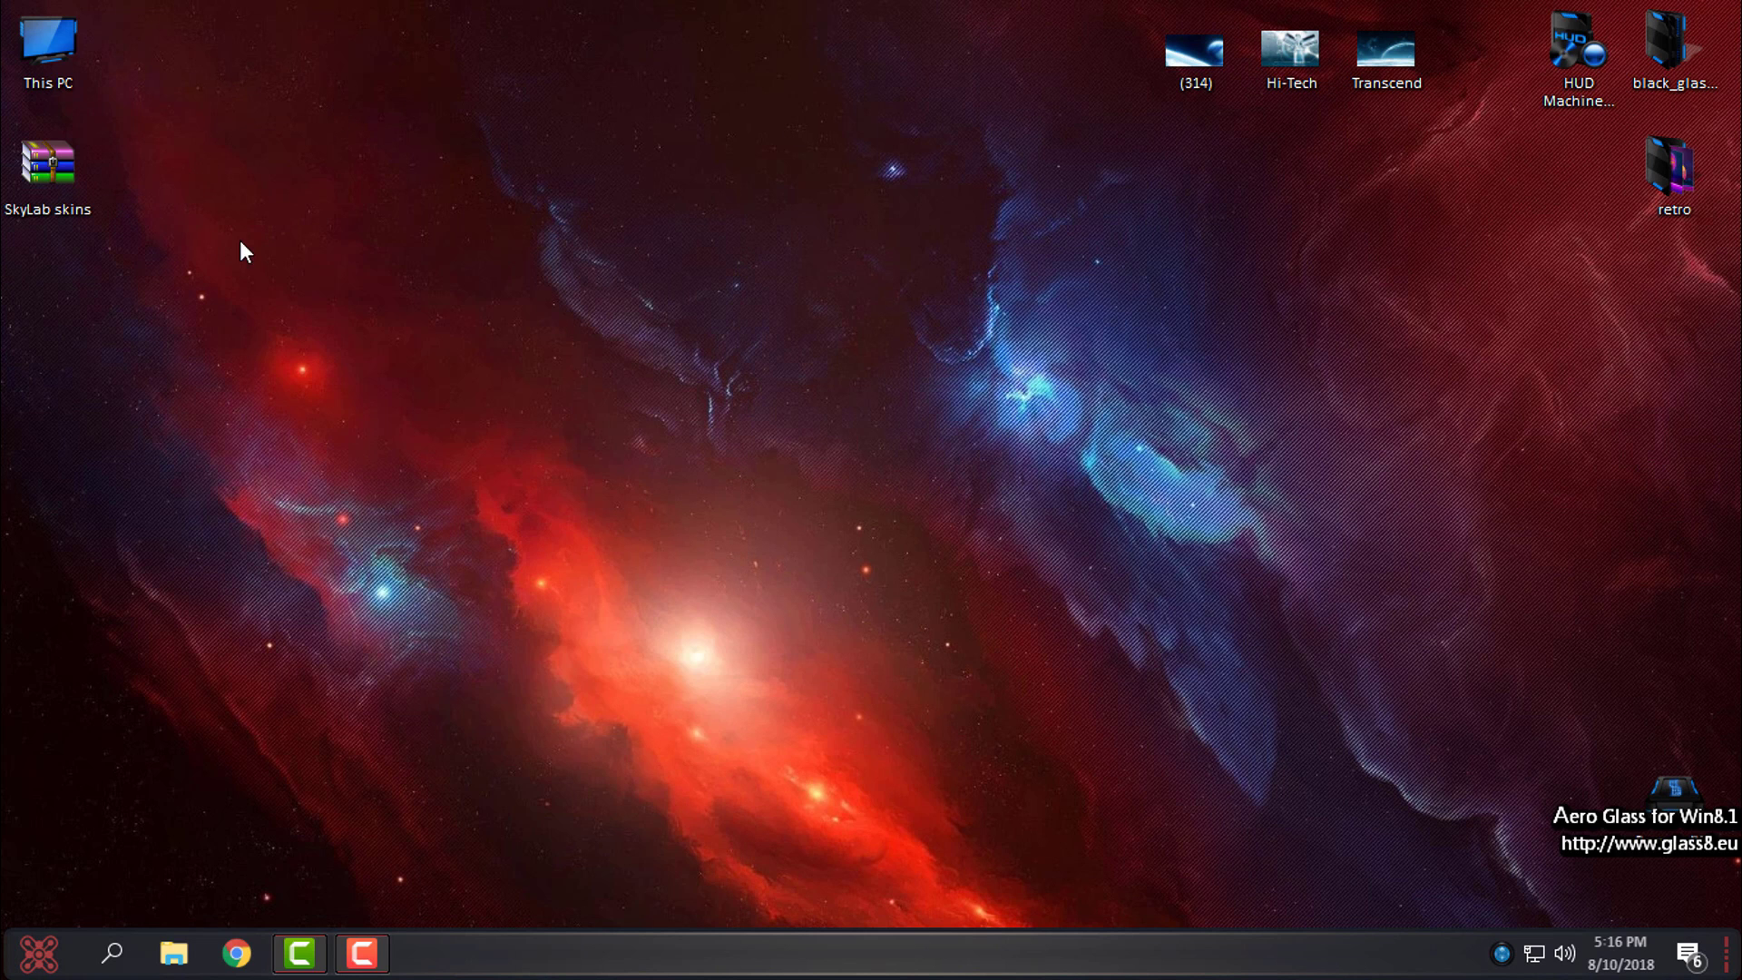
- Extract the SkyLab skins archive into a 'SkyLab skins' folder via WinRAR, then bring up the Start menu
right_click(59, 169)
mouse_move(127, 269)
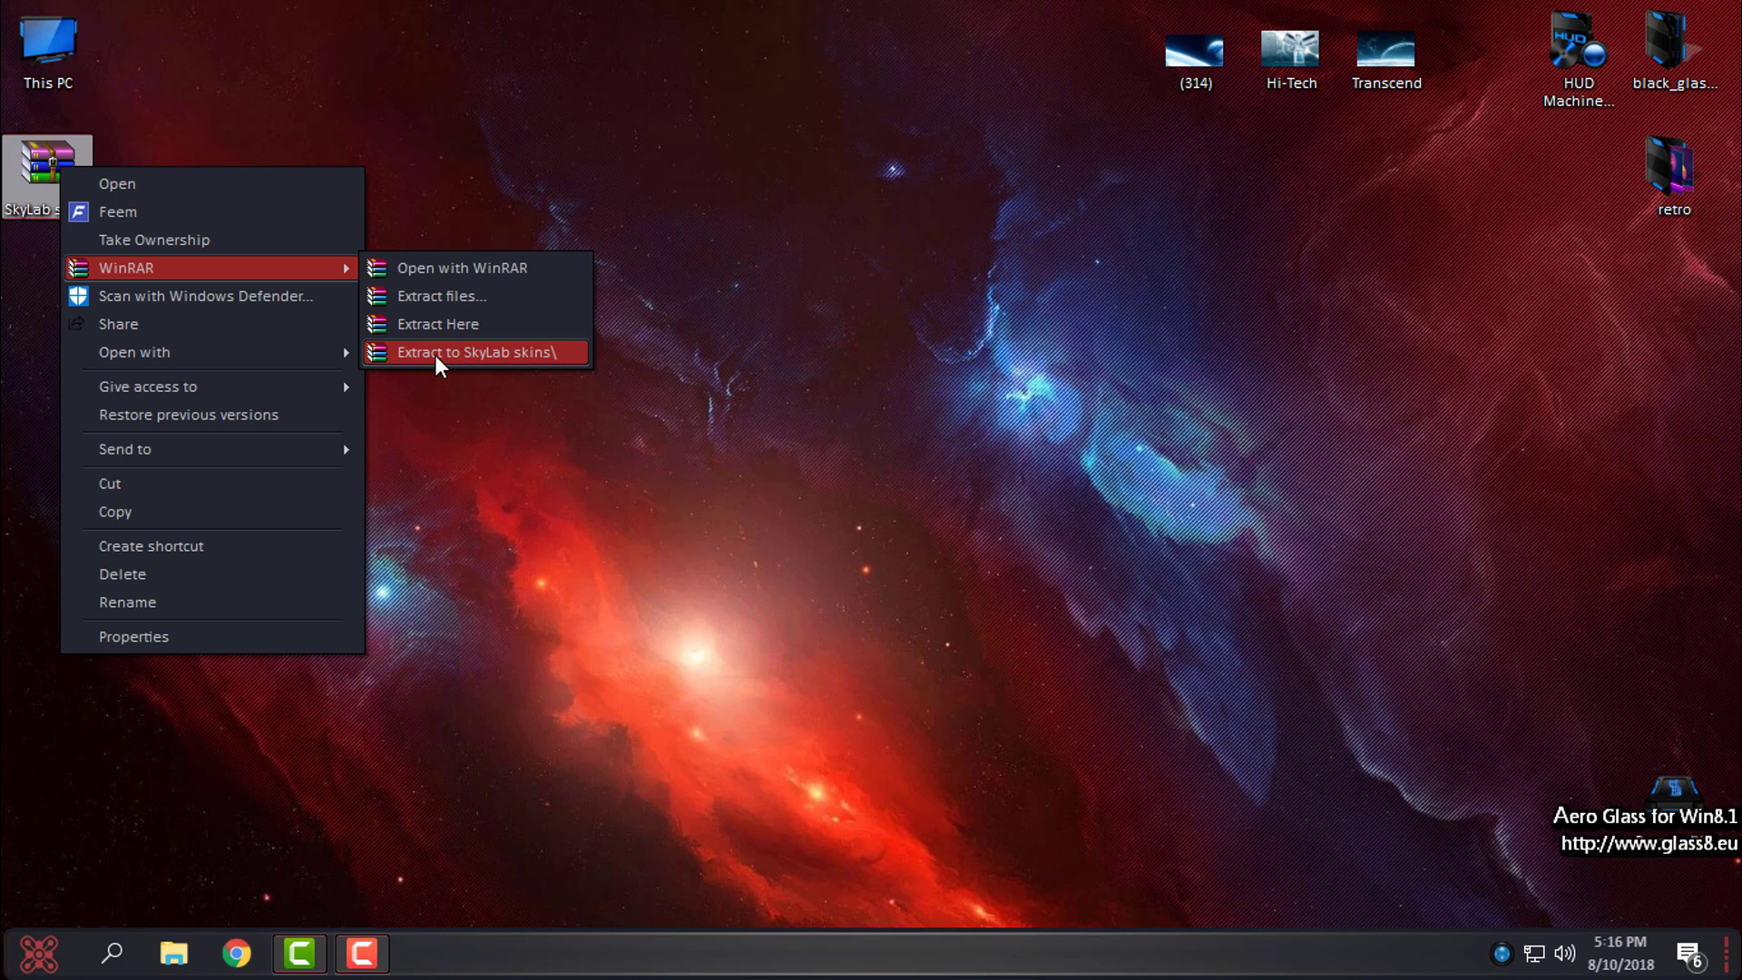
left_click(529, 356)
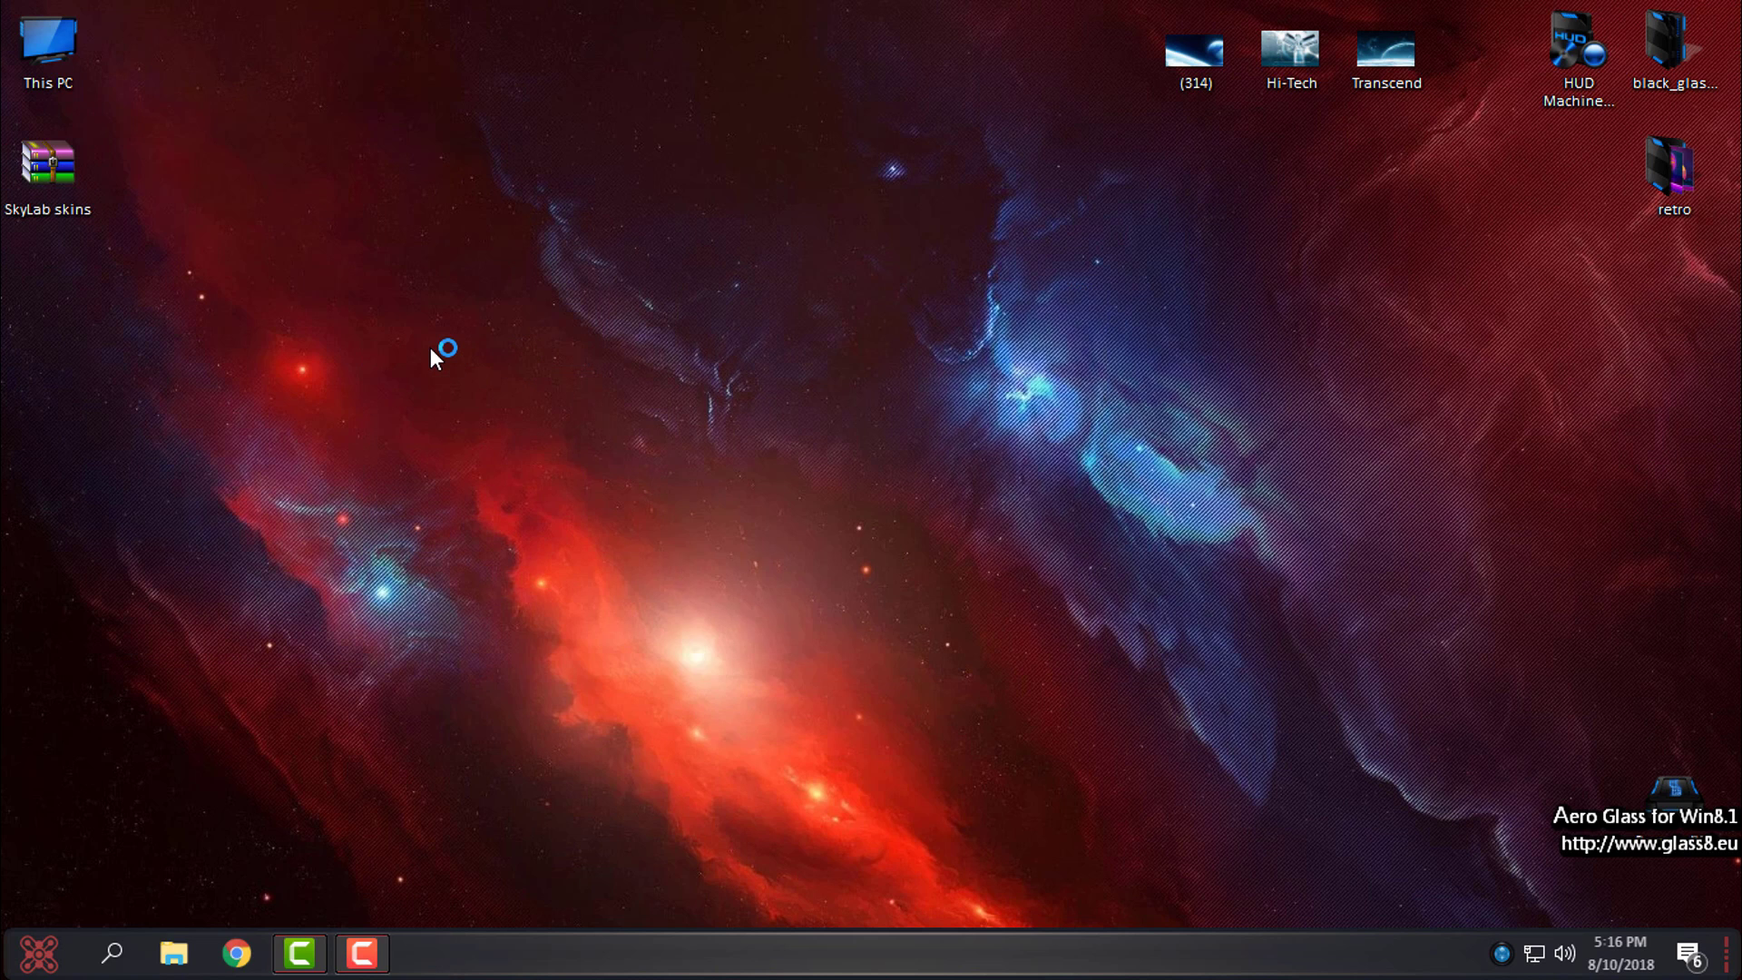
left_click(39, 952)
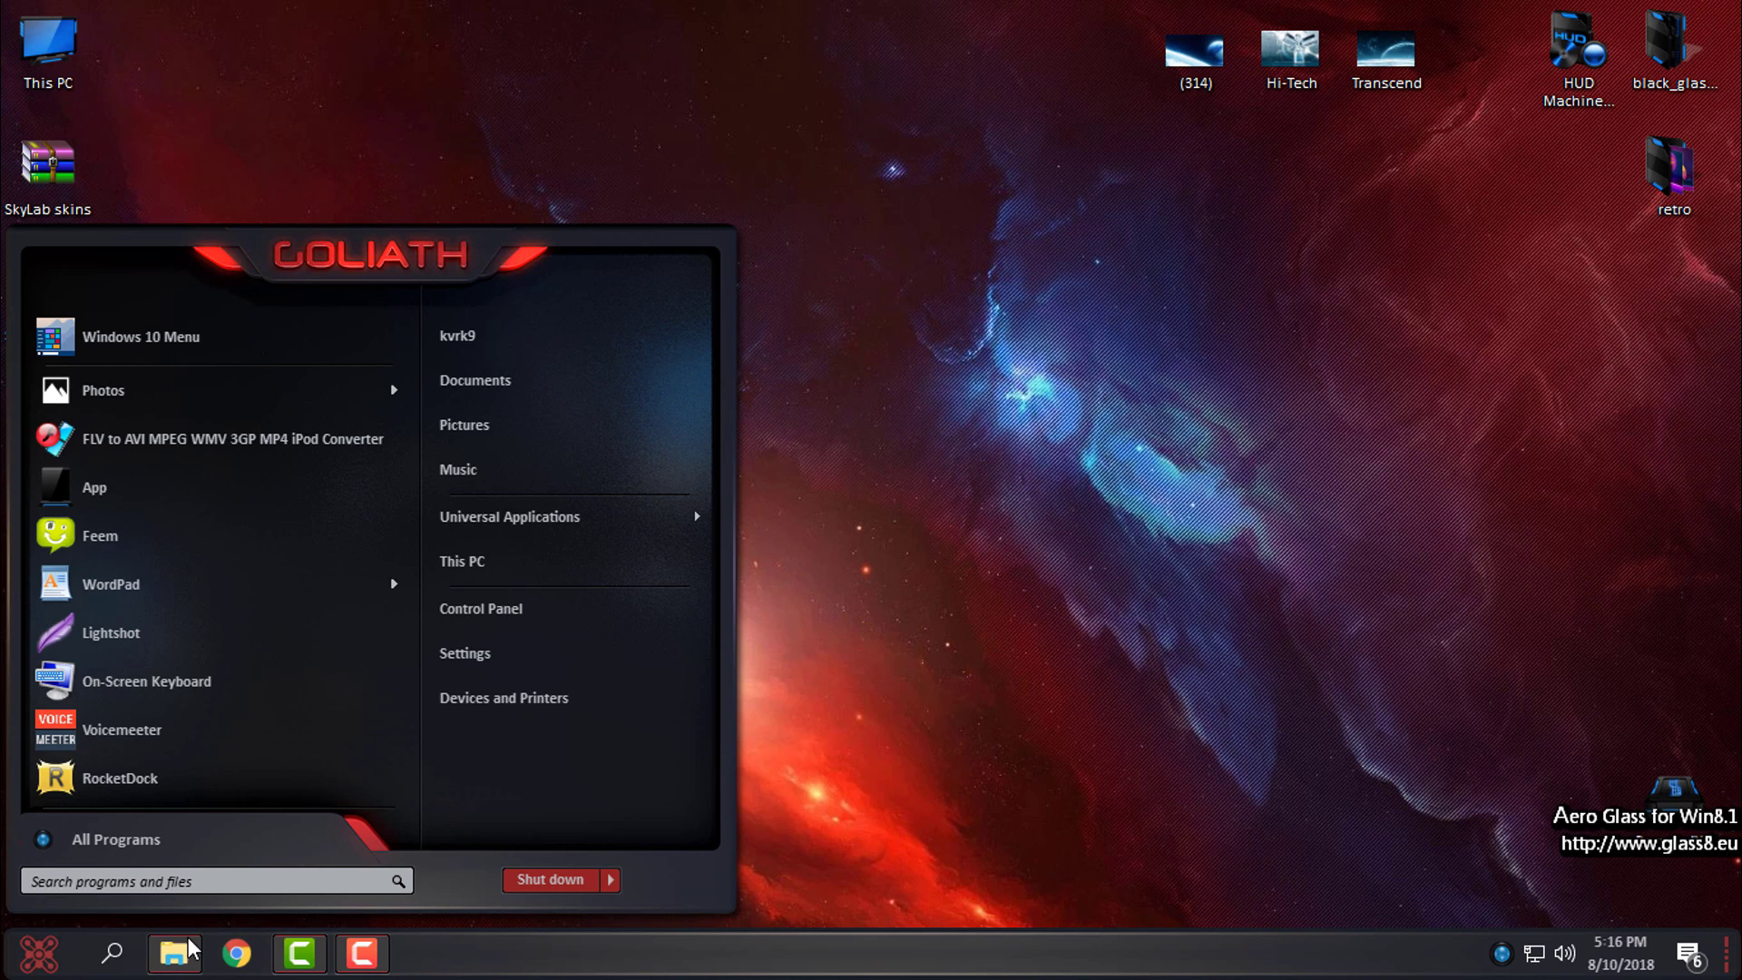
left_click(188, 950)
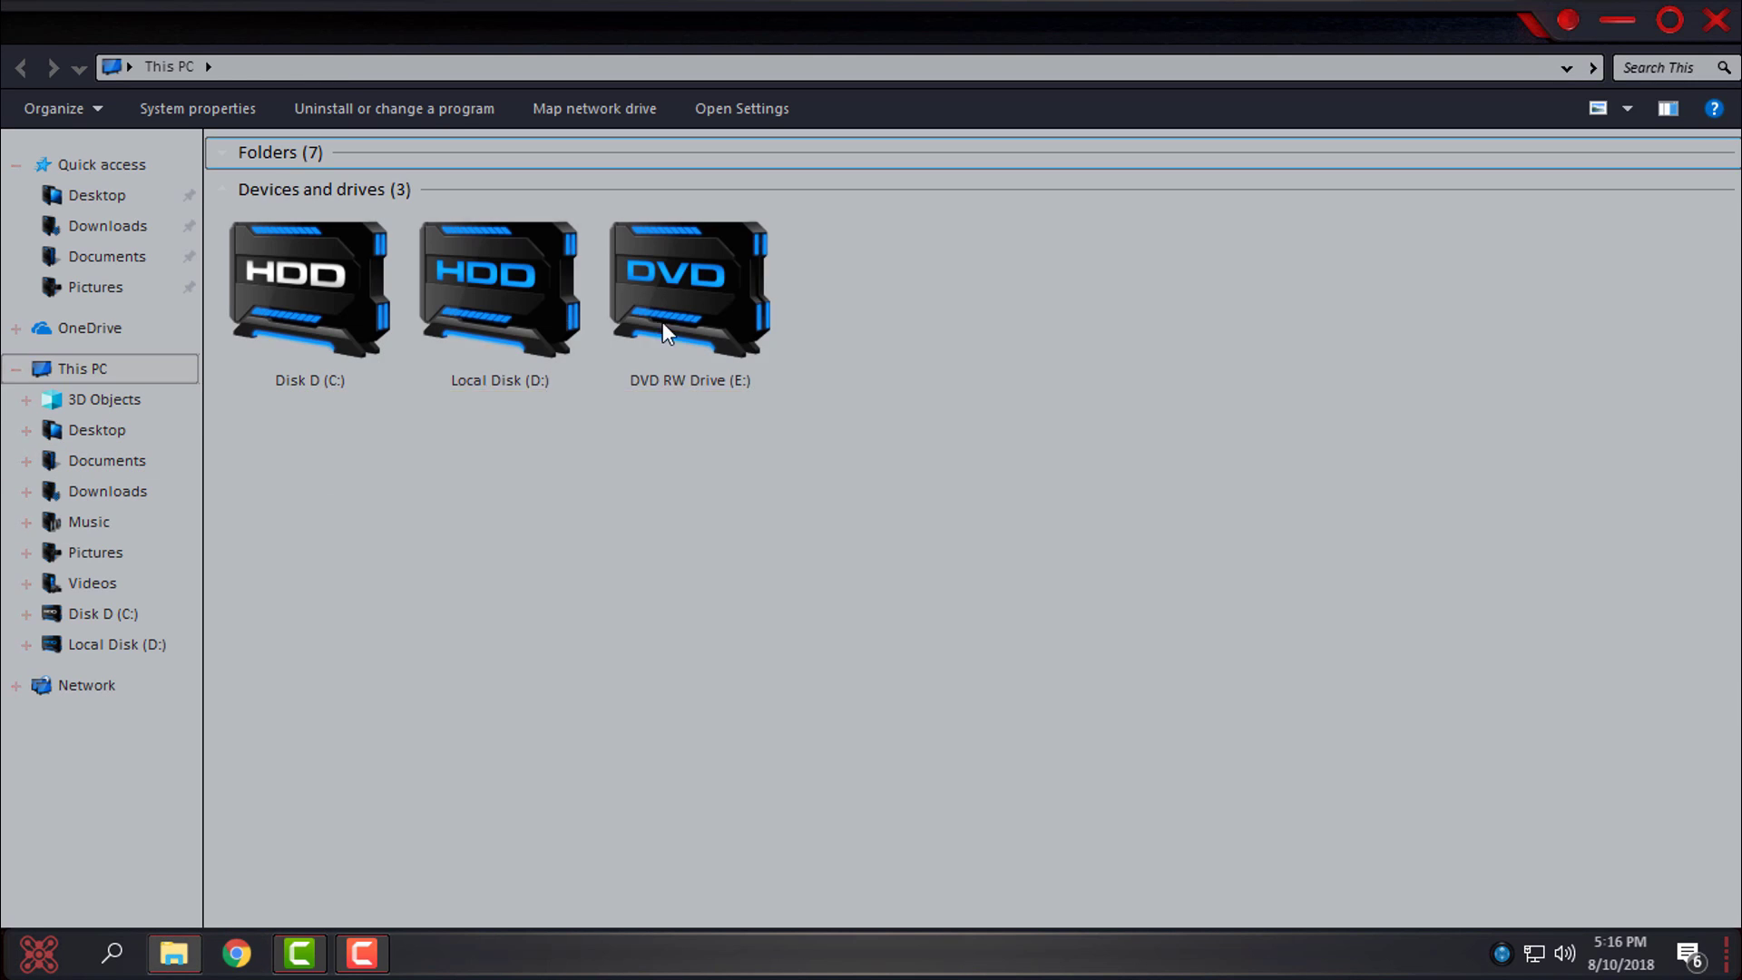
left_click_drag(937, 8, 750, 102)
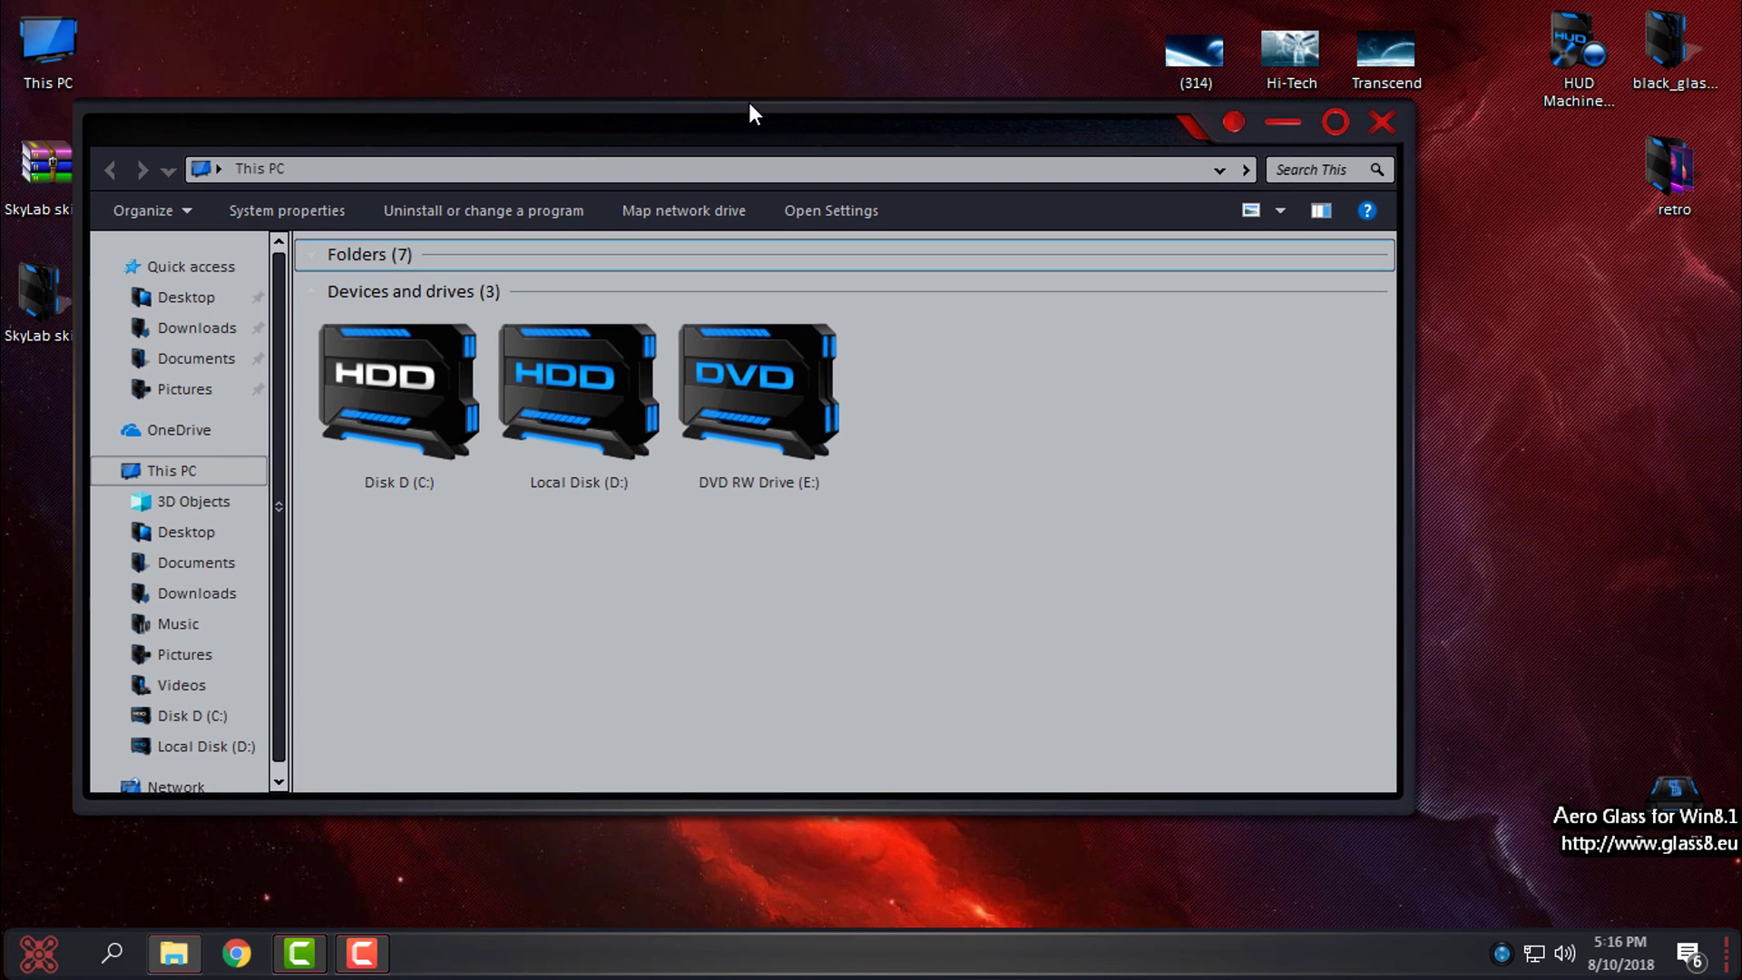
left_click(1329, 127)
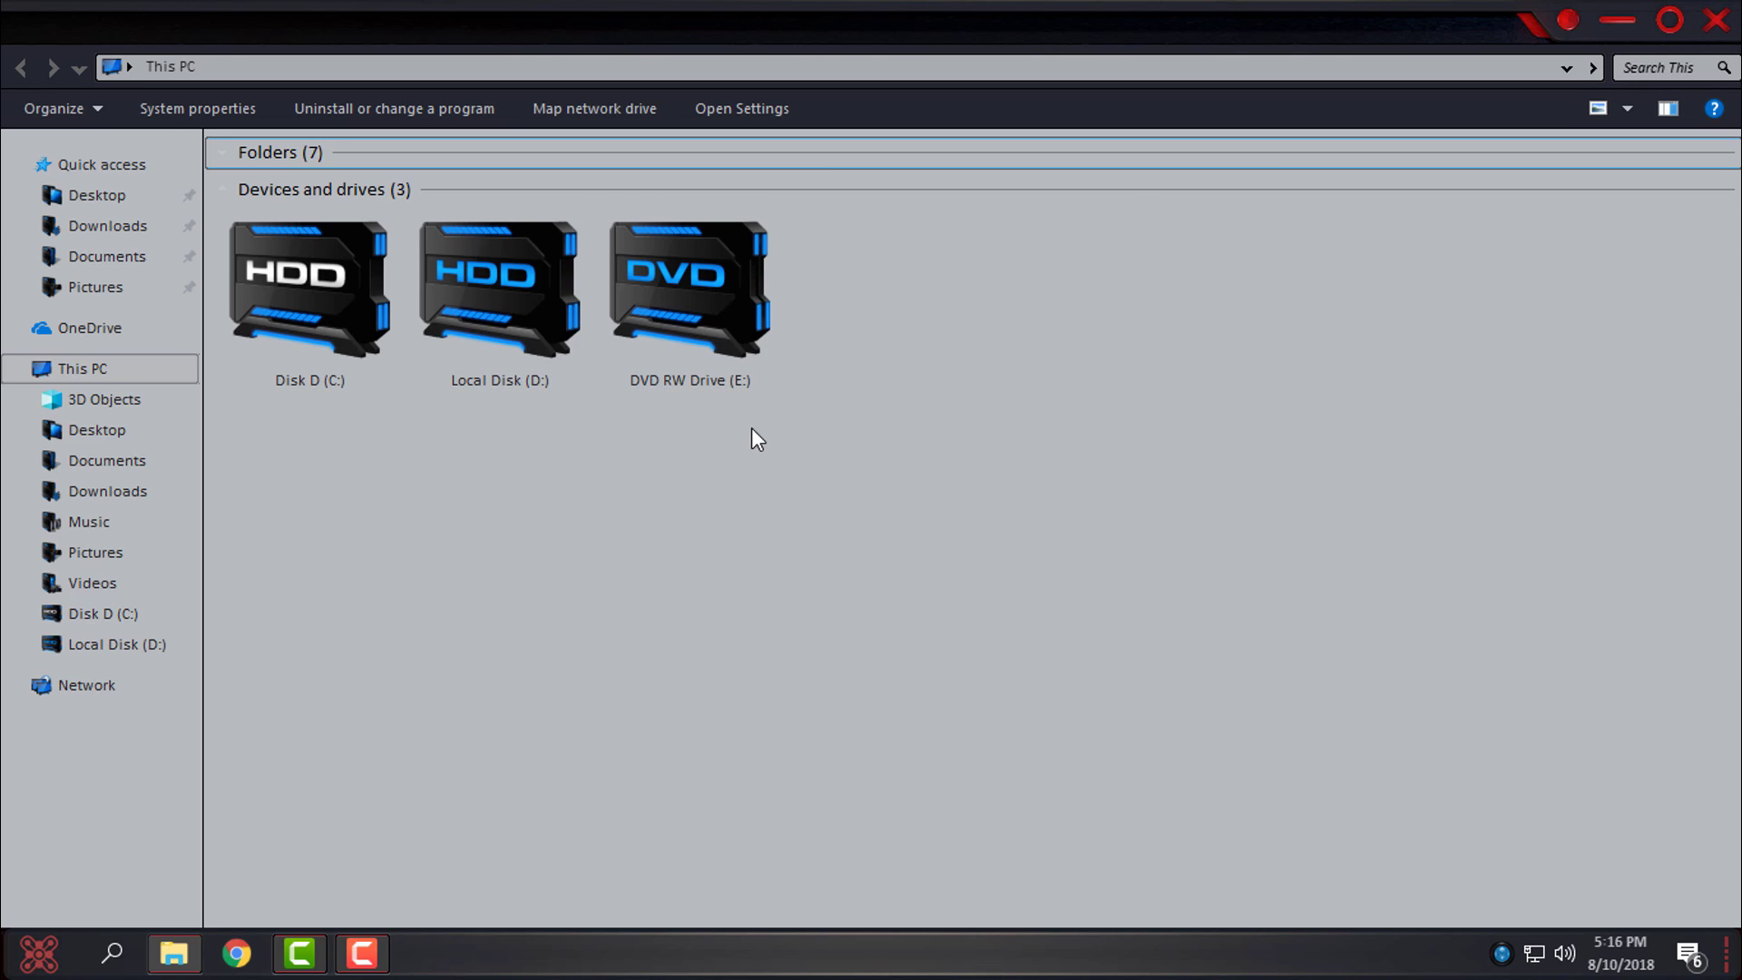
- Browse into the extracted SkyLab skins folder and look over the Sky Lab Wall 1-3 images
left_click(1713, 27)
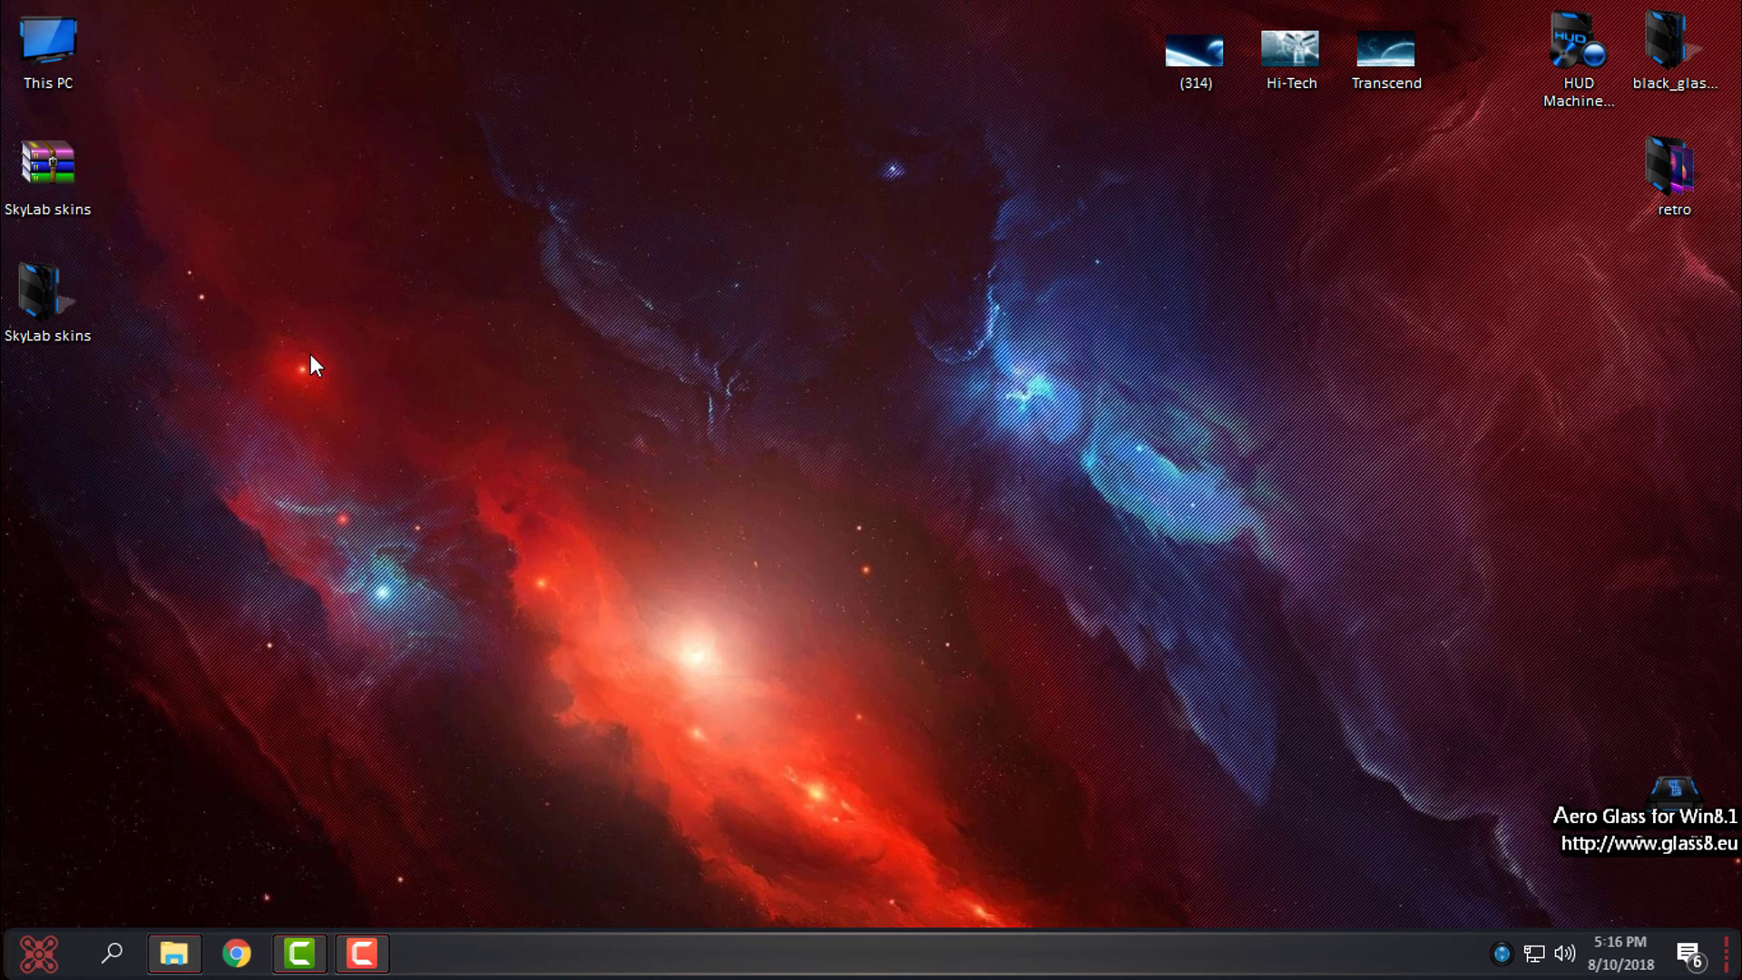
double_click(61, 305)
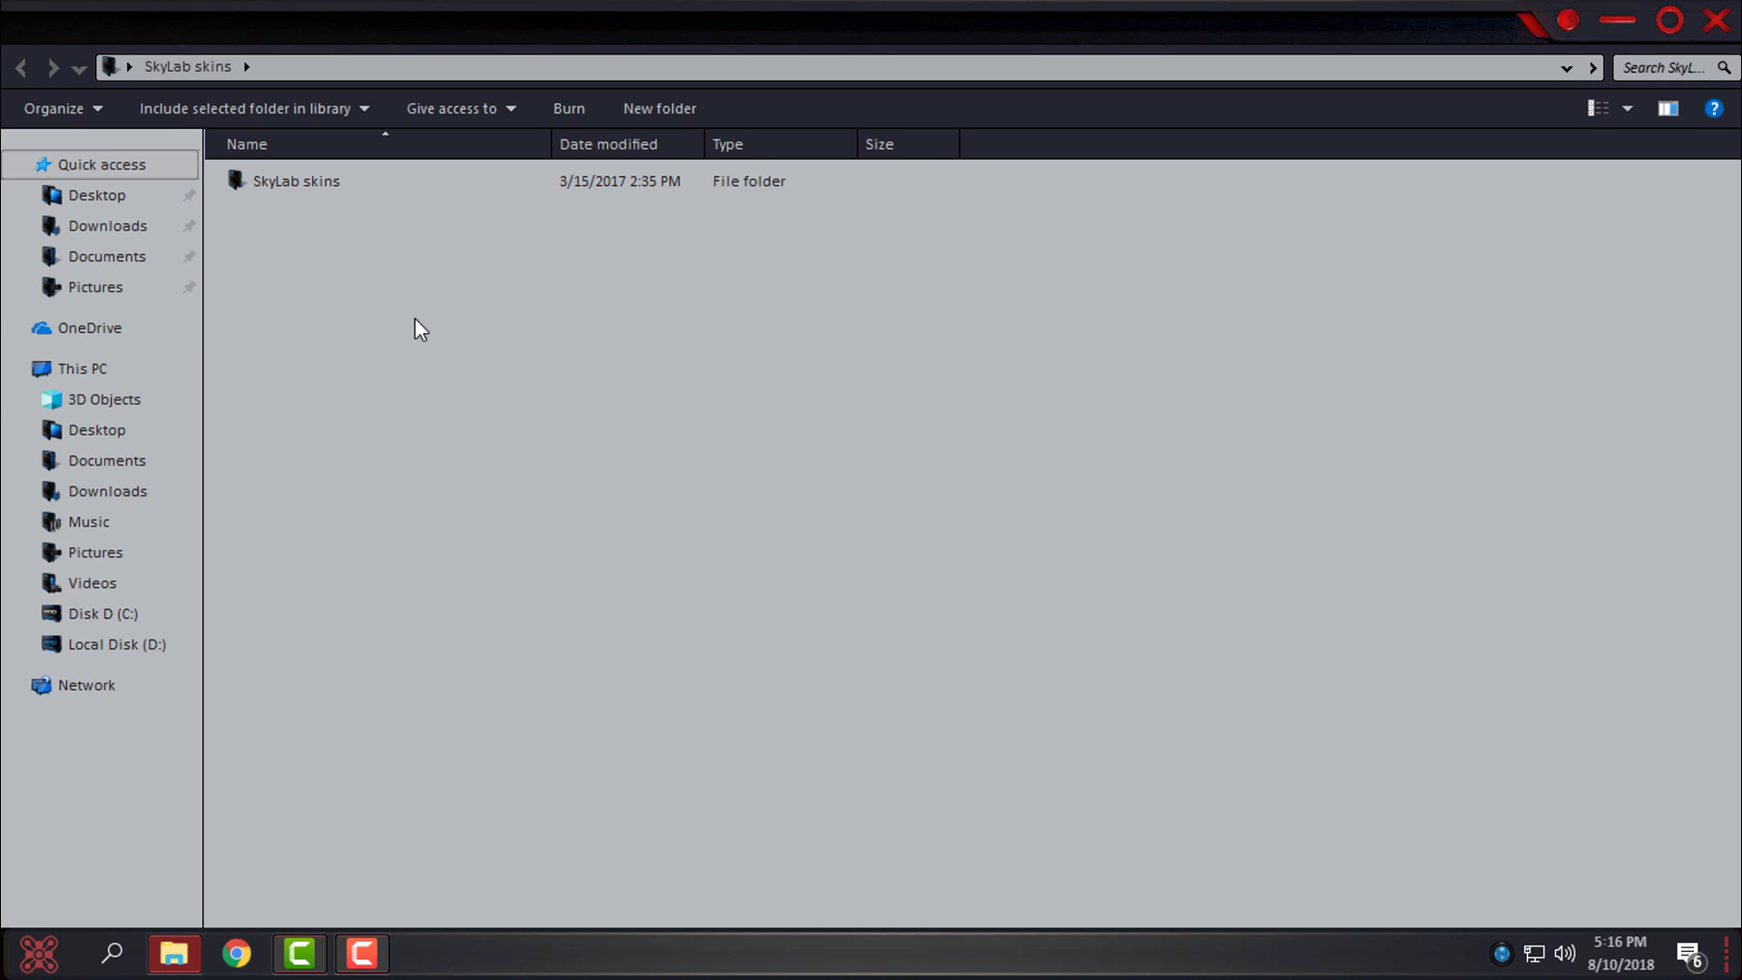
left_click(309, 182)
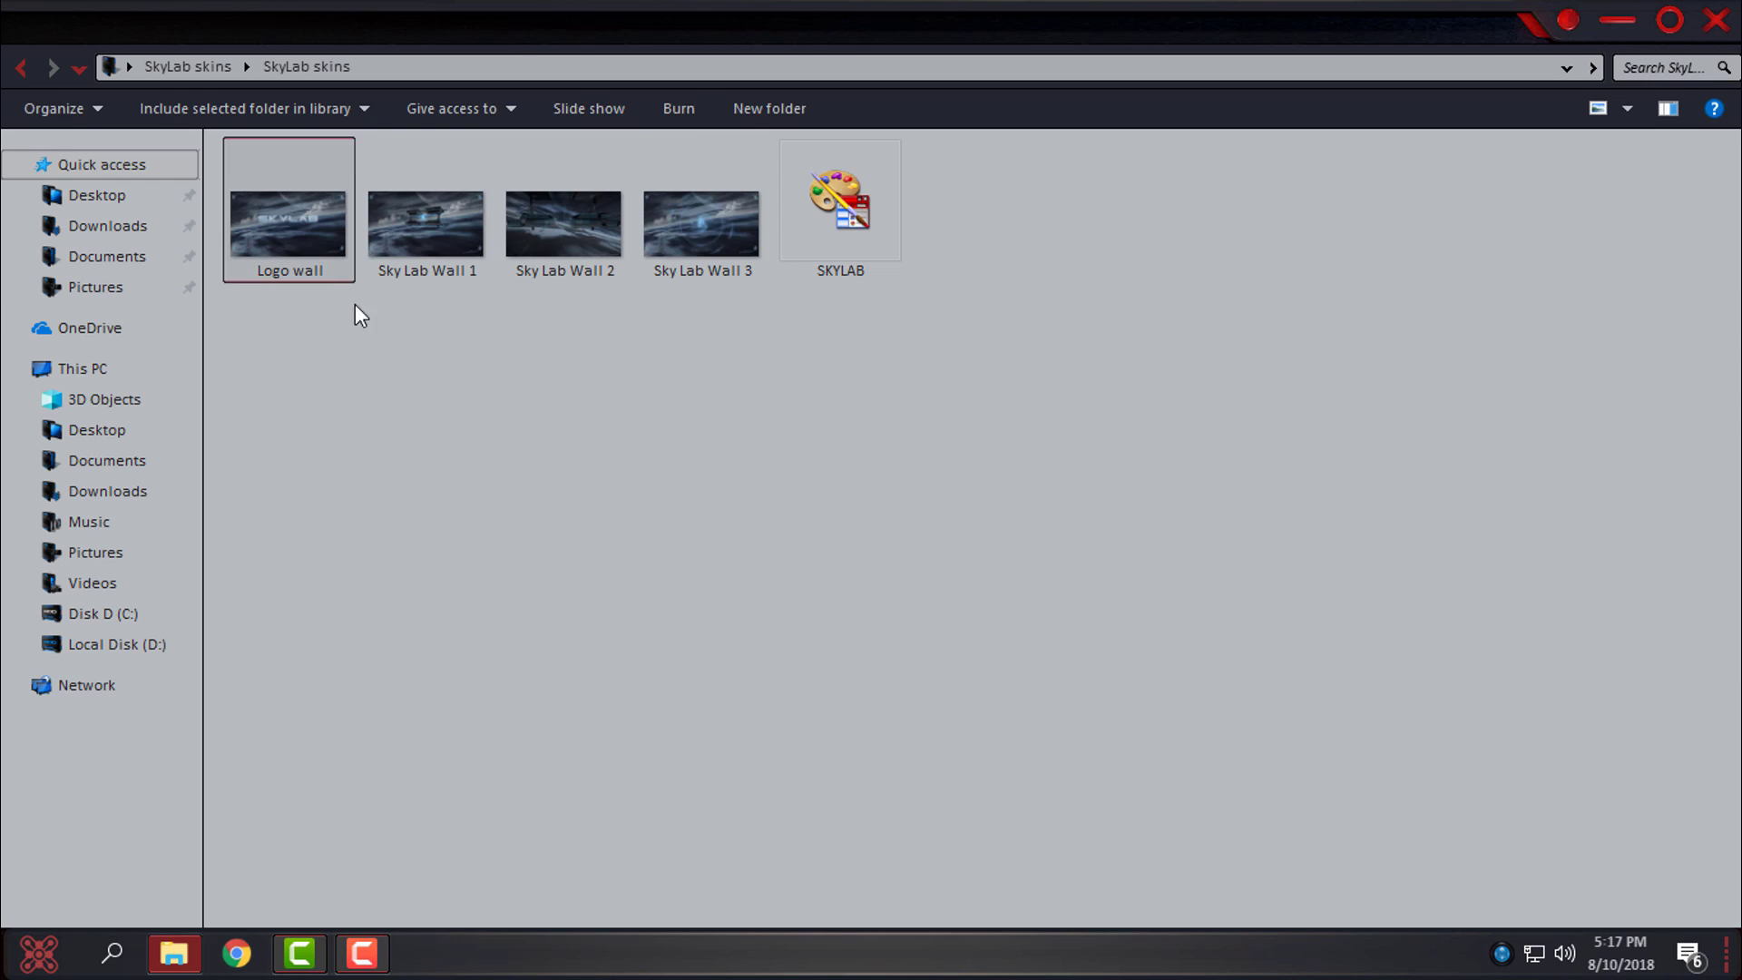
mouse_move(356, 320)
left_mouse_down()
mouse_move(705, 223)
mouse_move(709, 446)
left_mouse_up()
- Install the SKYLAB skin file into WindowBlinds and close the folder window
left_click(839, 225)
double_click(857, 244)
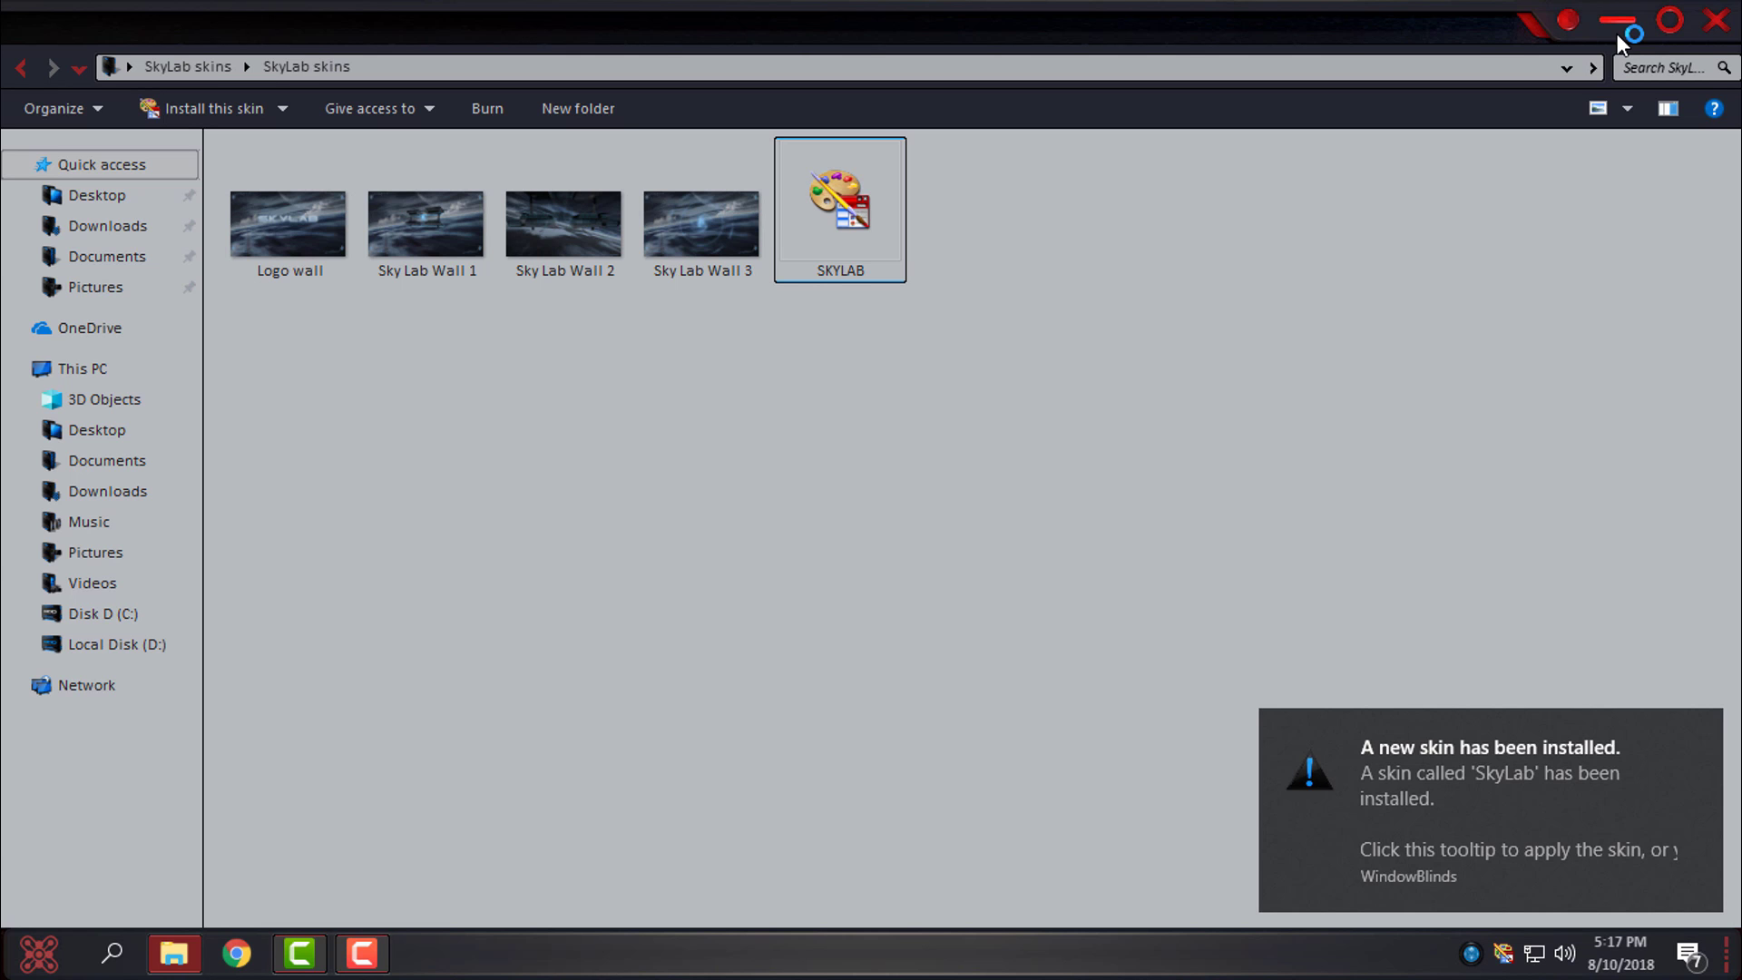
left_click(1716, 21)
mouse_move(1491, 804)
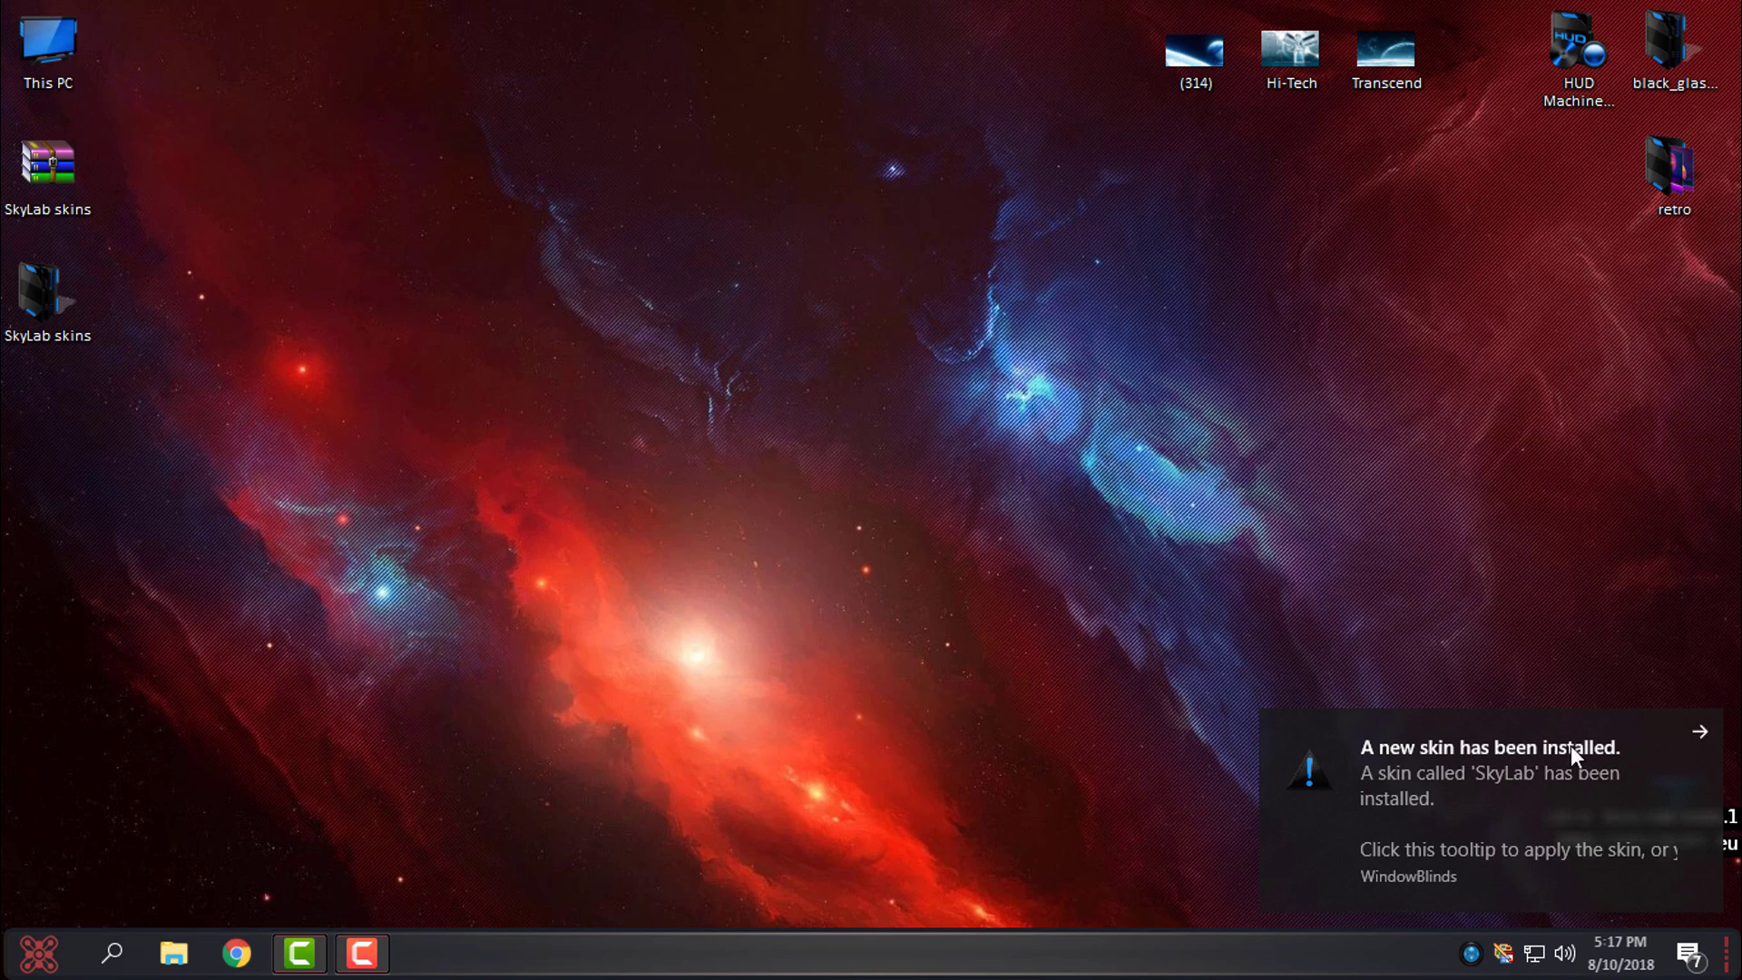
- In WindowBlinds configuration, choose the newly installed SkyLab style for the desktop
left_click(1697, 726)
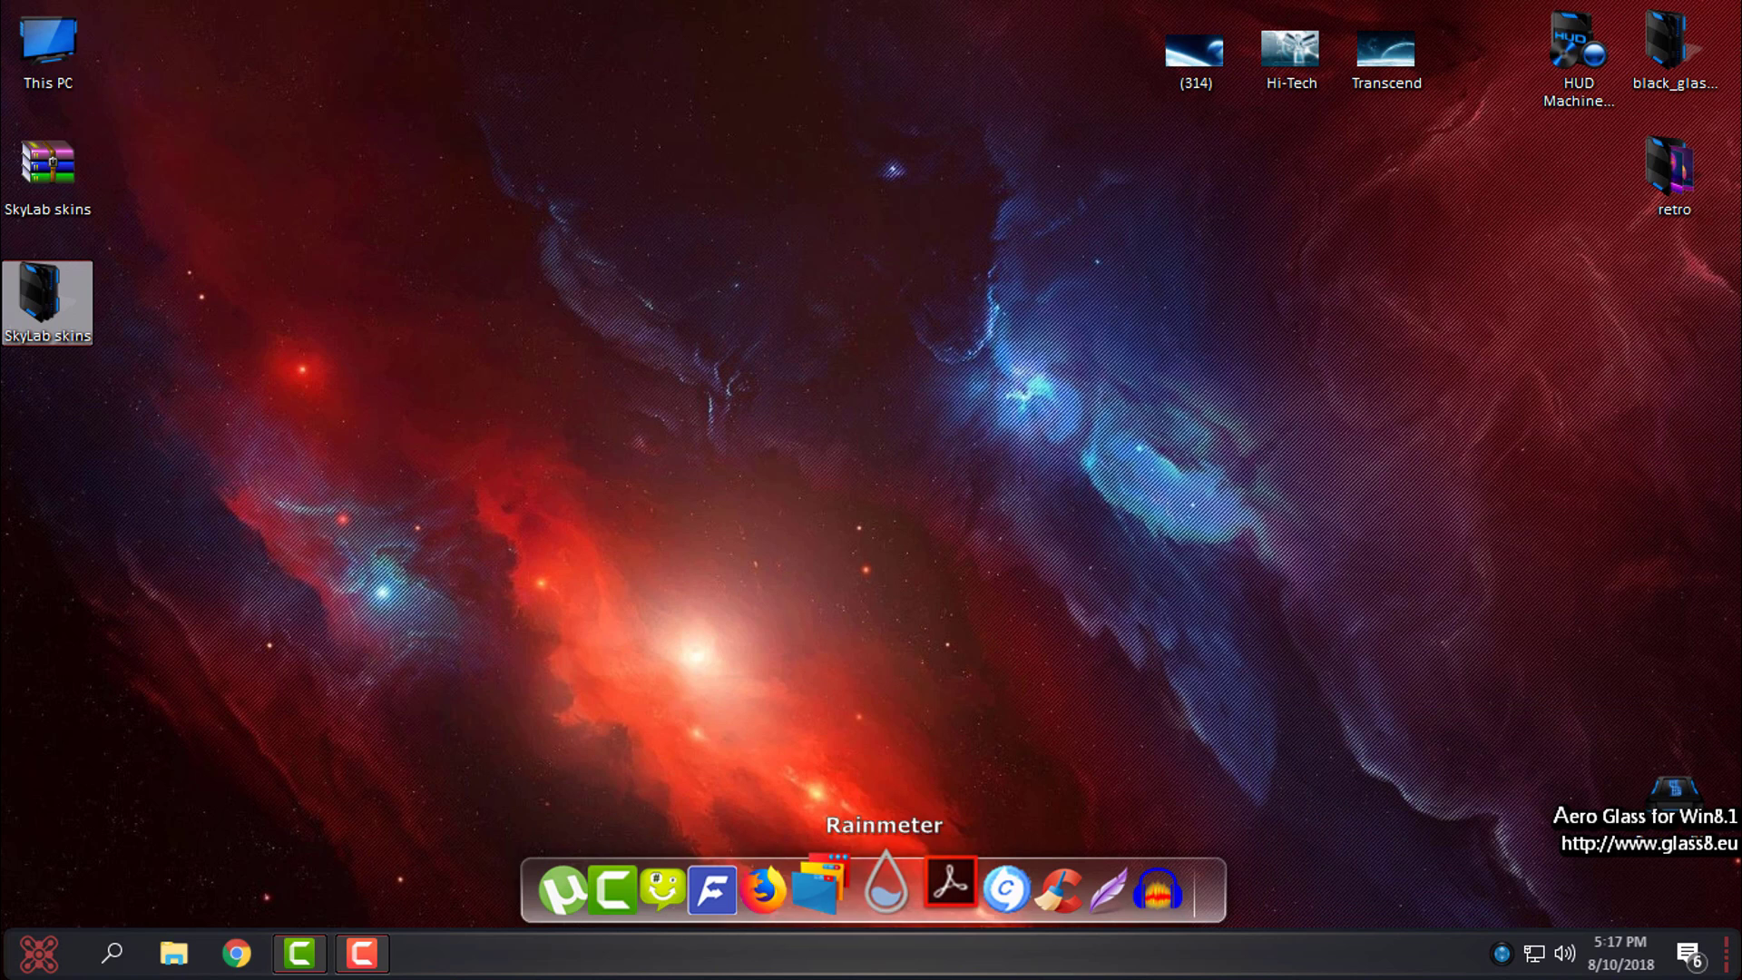
left_click(840, 852)
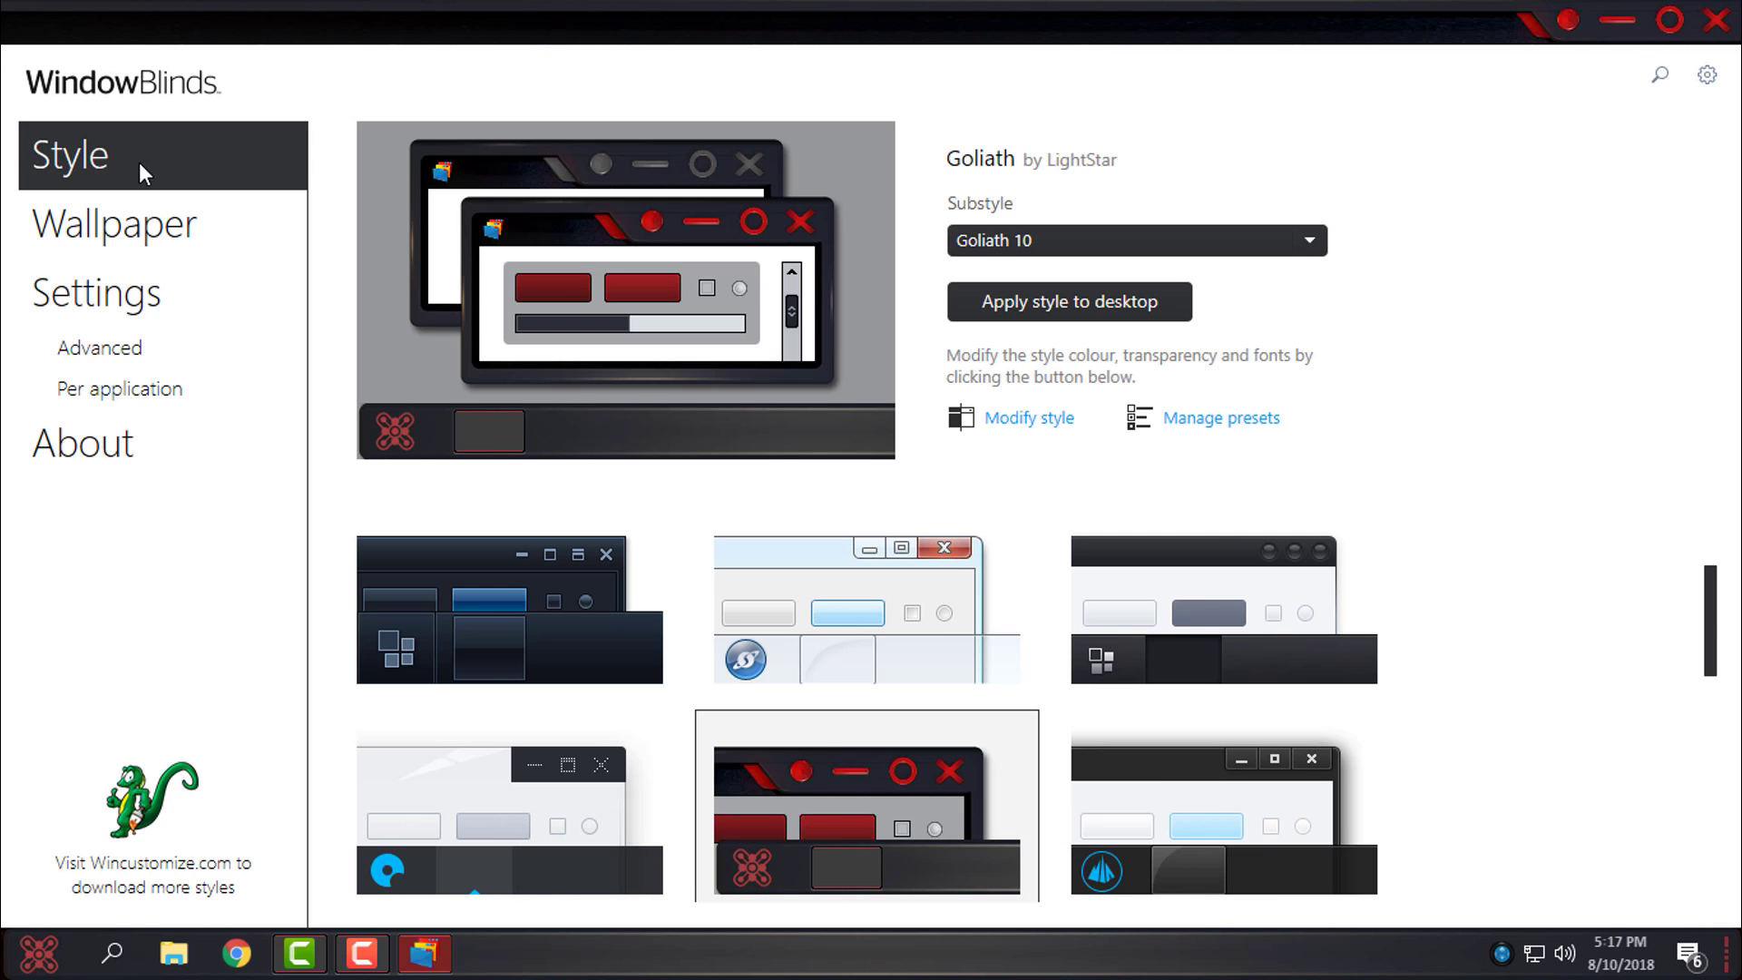
scroll(1197, 622, "down", 5)
scroll(817, 659, "up", 2)
scroll(818, 664, "up", 2)
scroll(816, 663, "down", 1)
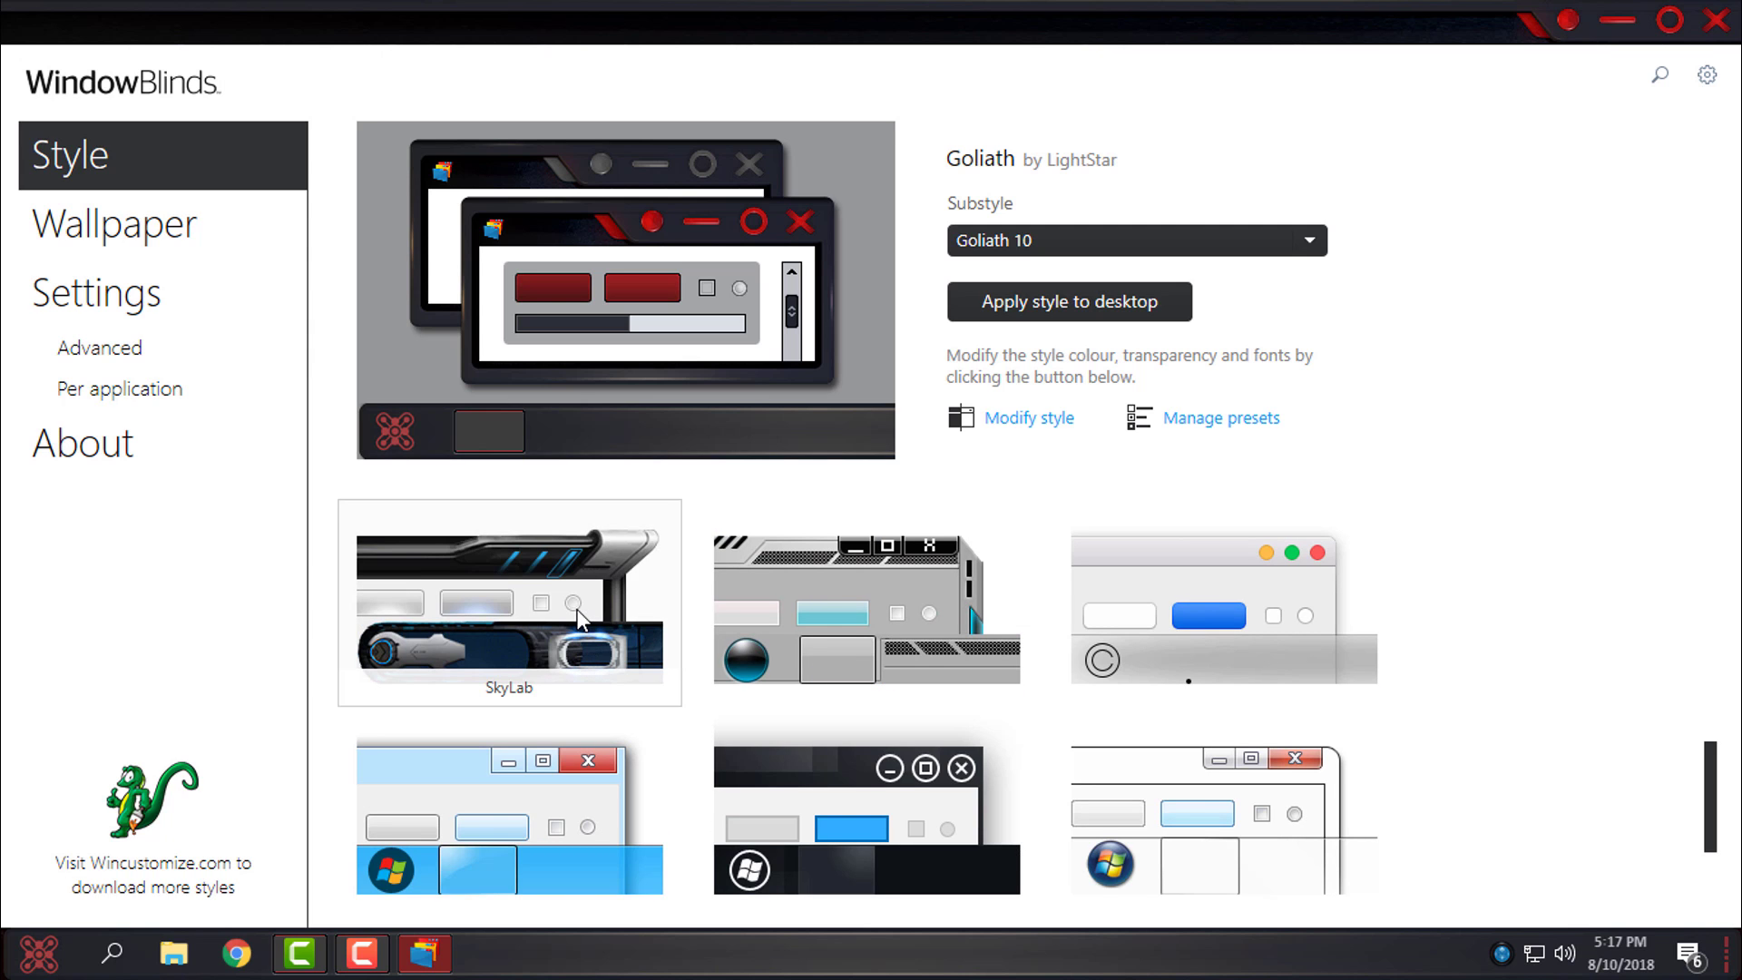
left_click(540, 610)
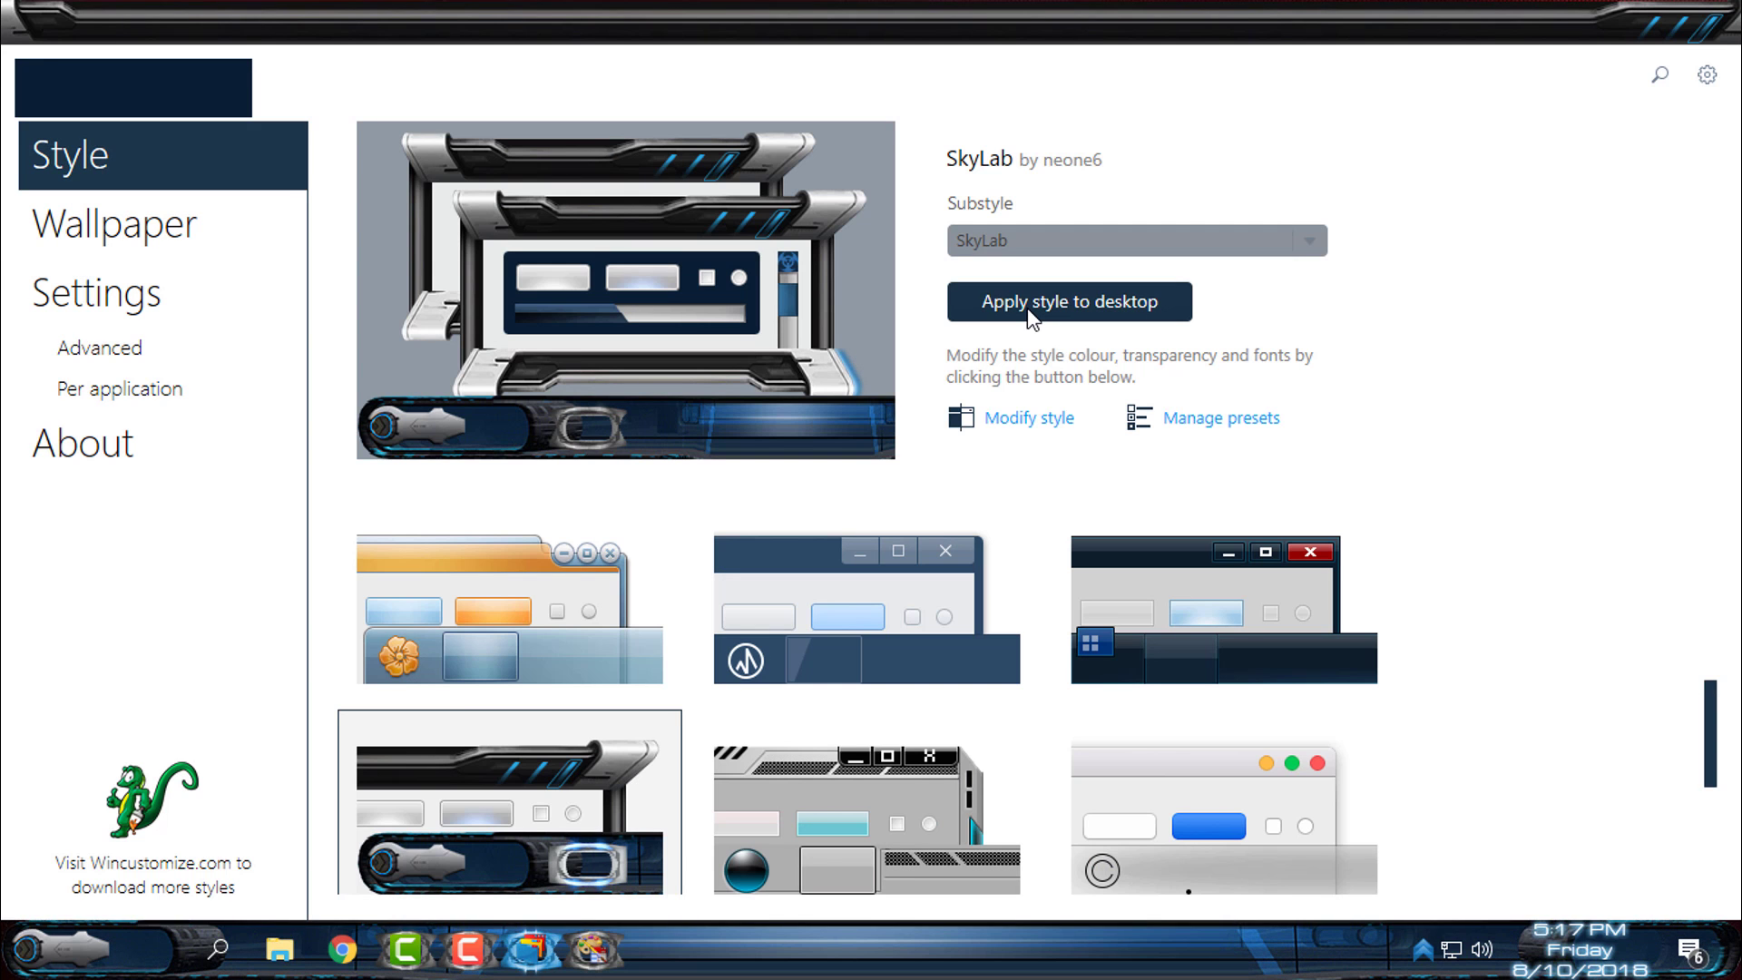
- Close WindowBlinds and refresh the desktop so the SkyLab skin shows
left_click(1703, 39)
right_click(733, 270)
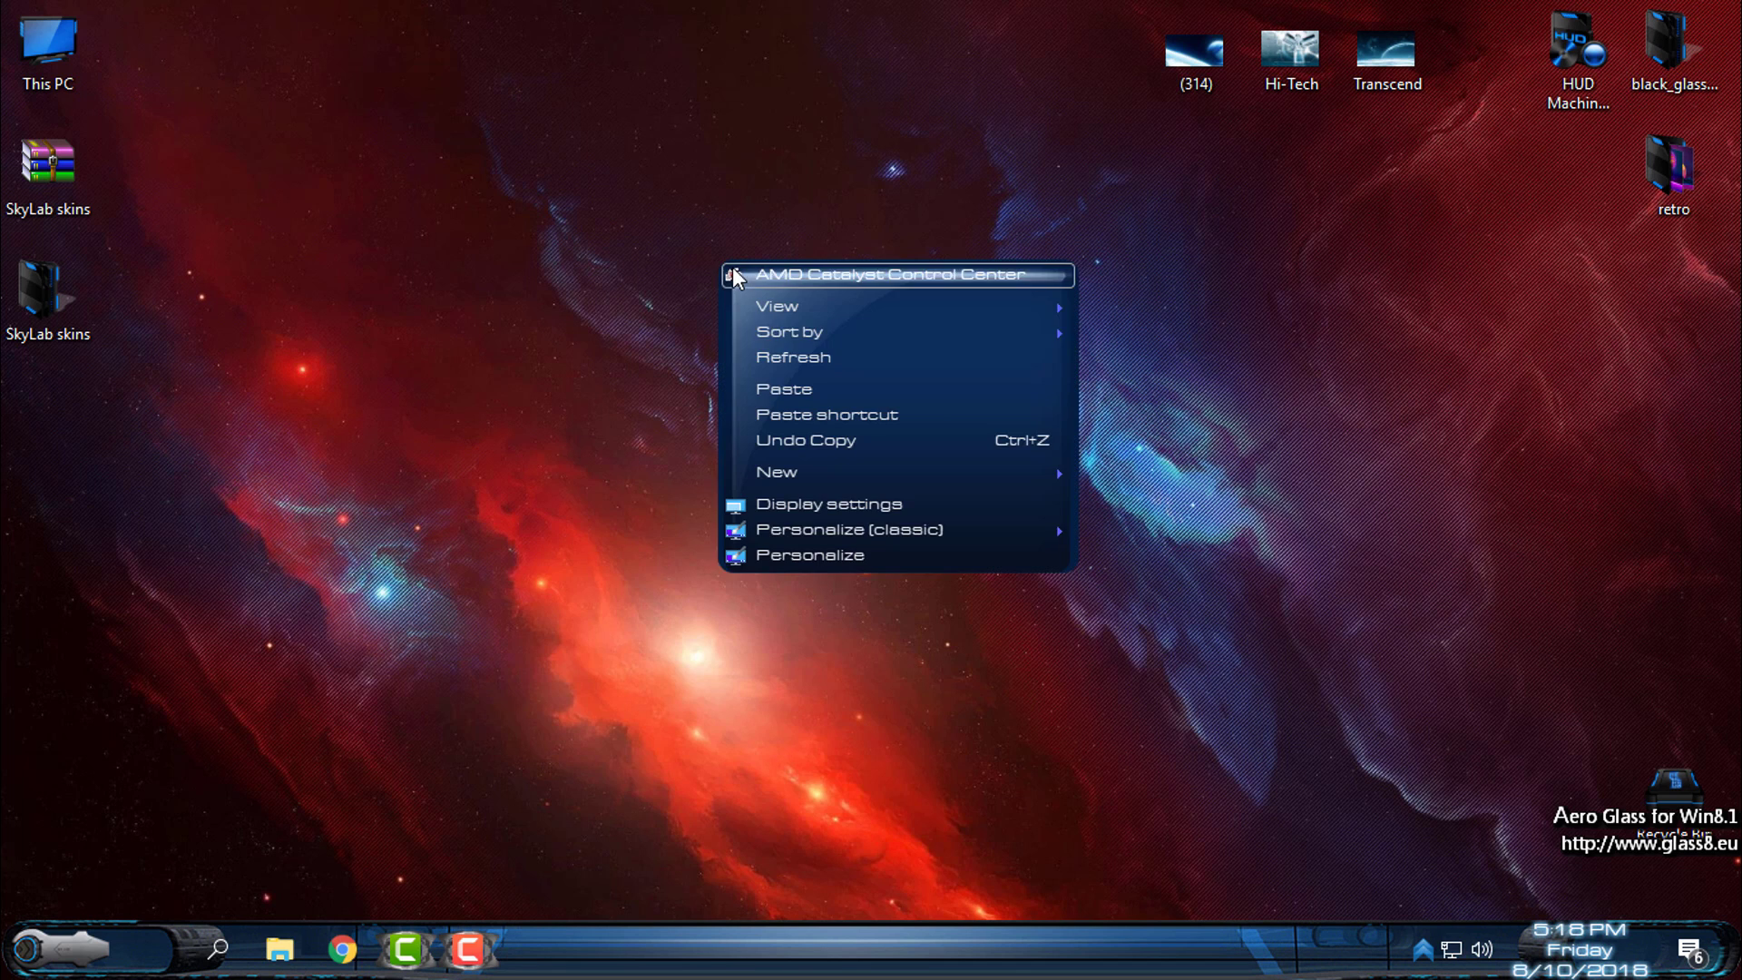
left_click(767, 357)
- Show off the SkyLab-styled Start menu, opening and closing it twice
left_click(14, 964)
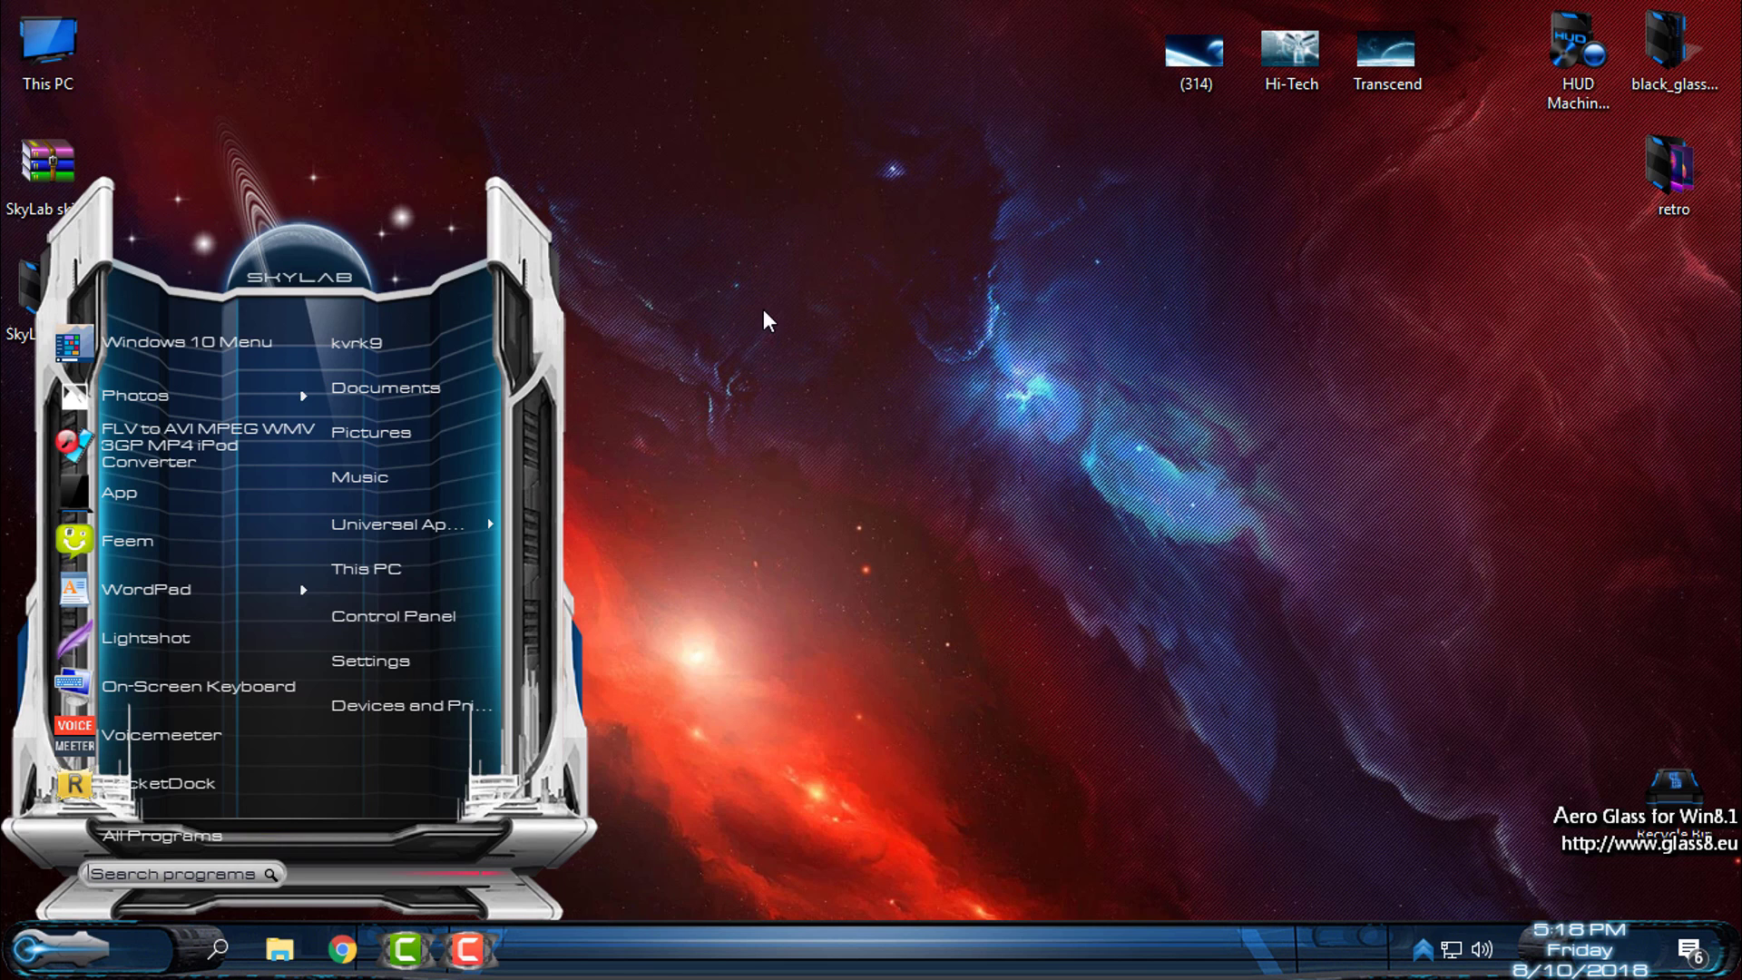
left_click(45, 951)
left_click(60, 953)
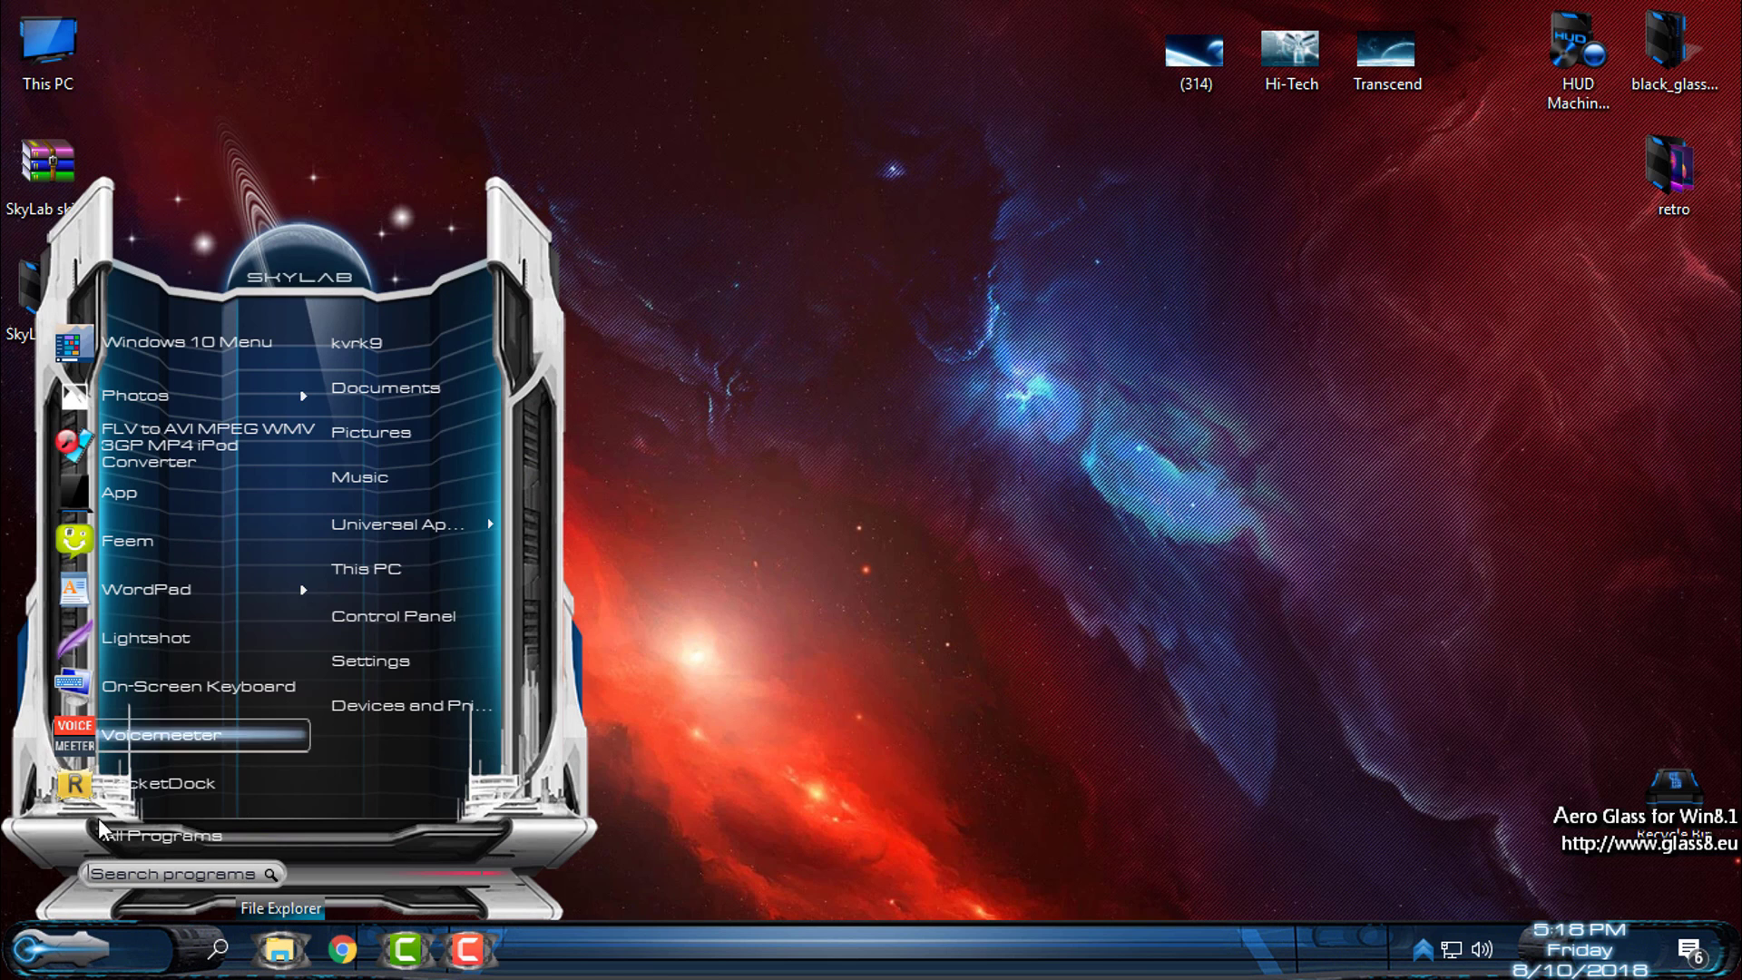
left_click(761, 644)
- Refresh the desktop and browse the wallpaper thumbnails in the SkyLab skins folder
right_click(466, 327)
left_click(513, 426)
double_click(48, 298)
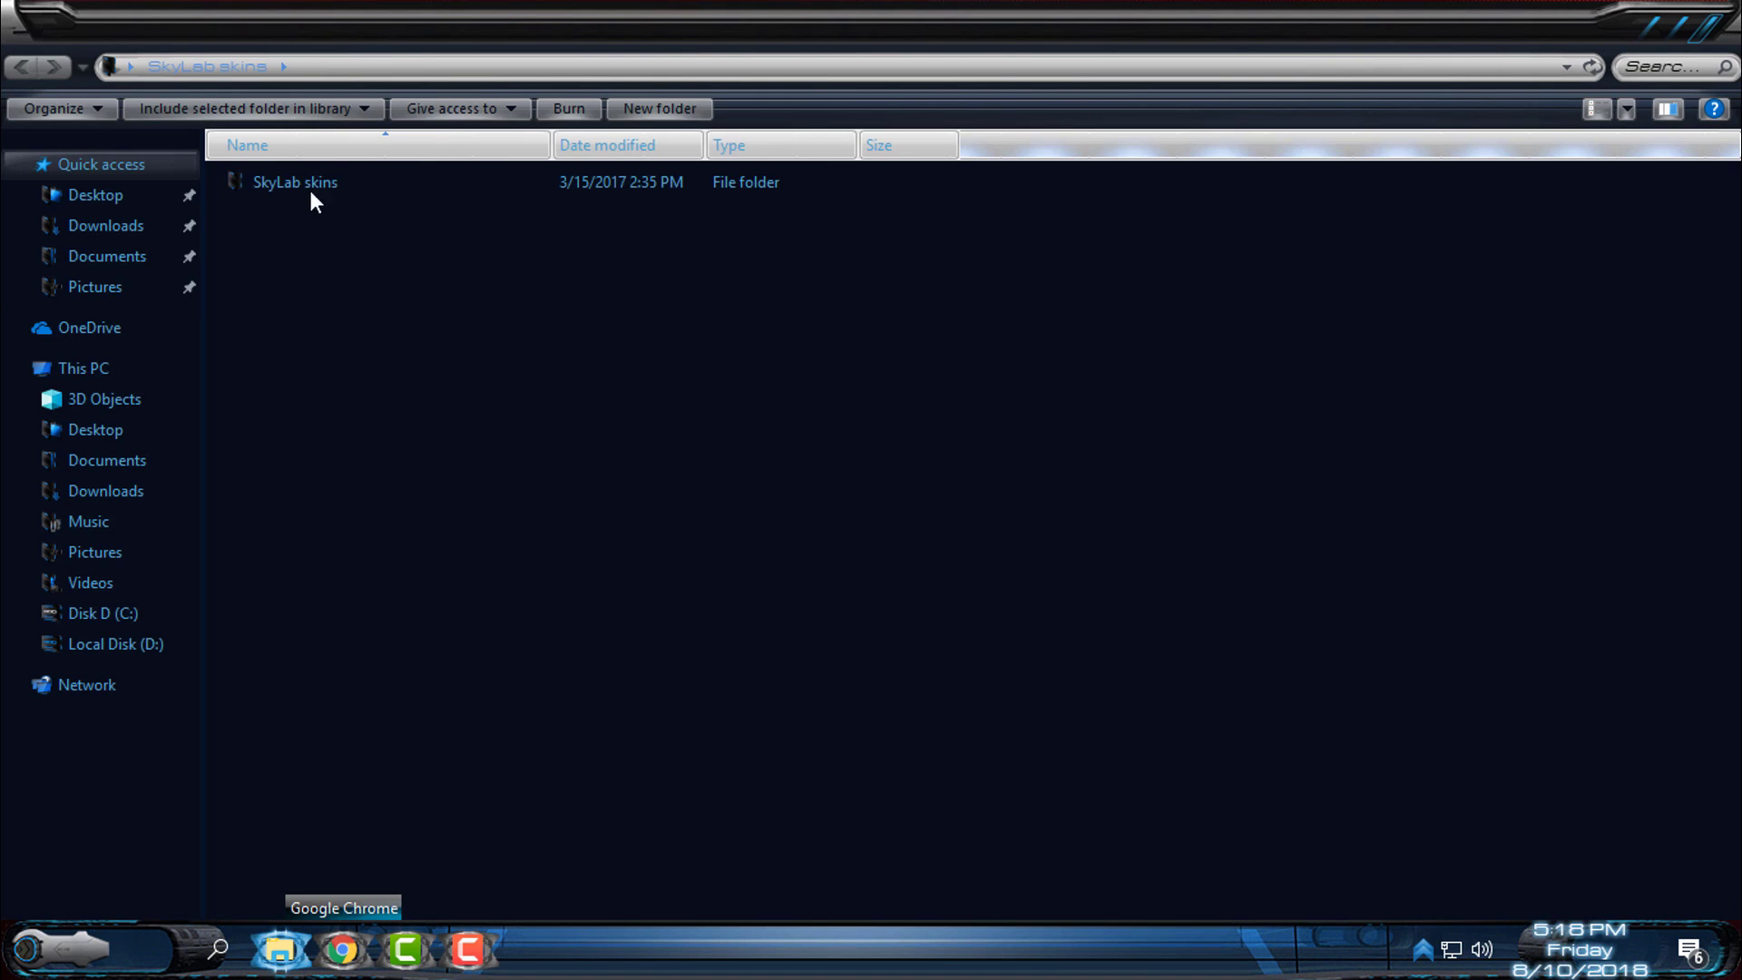
double_click(293, 182)
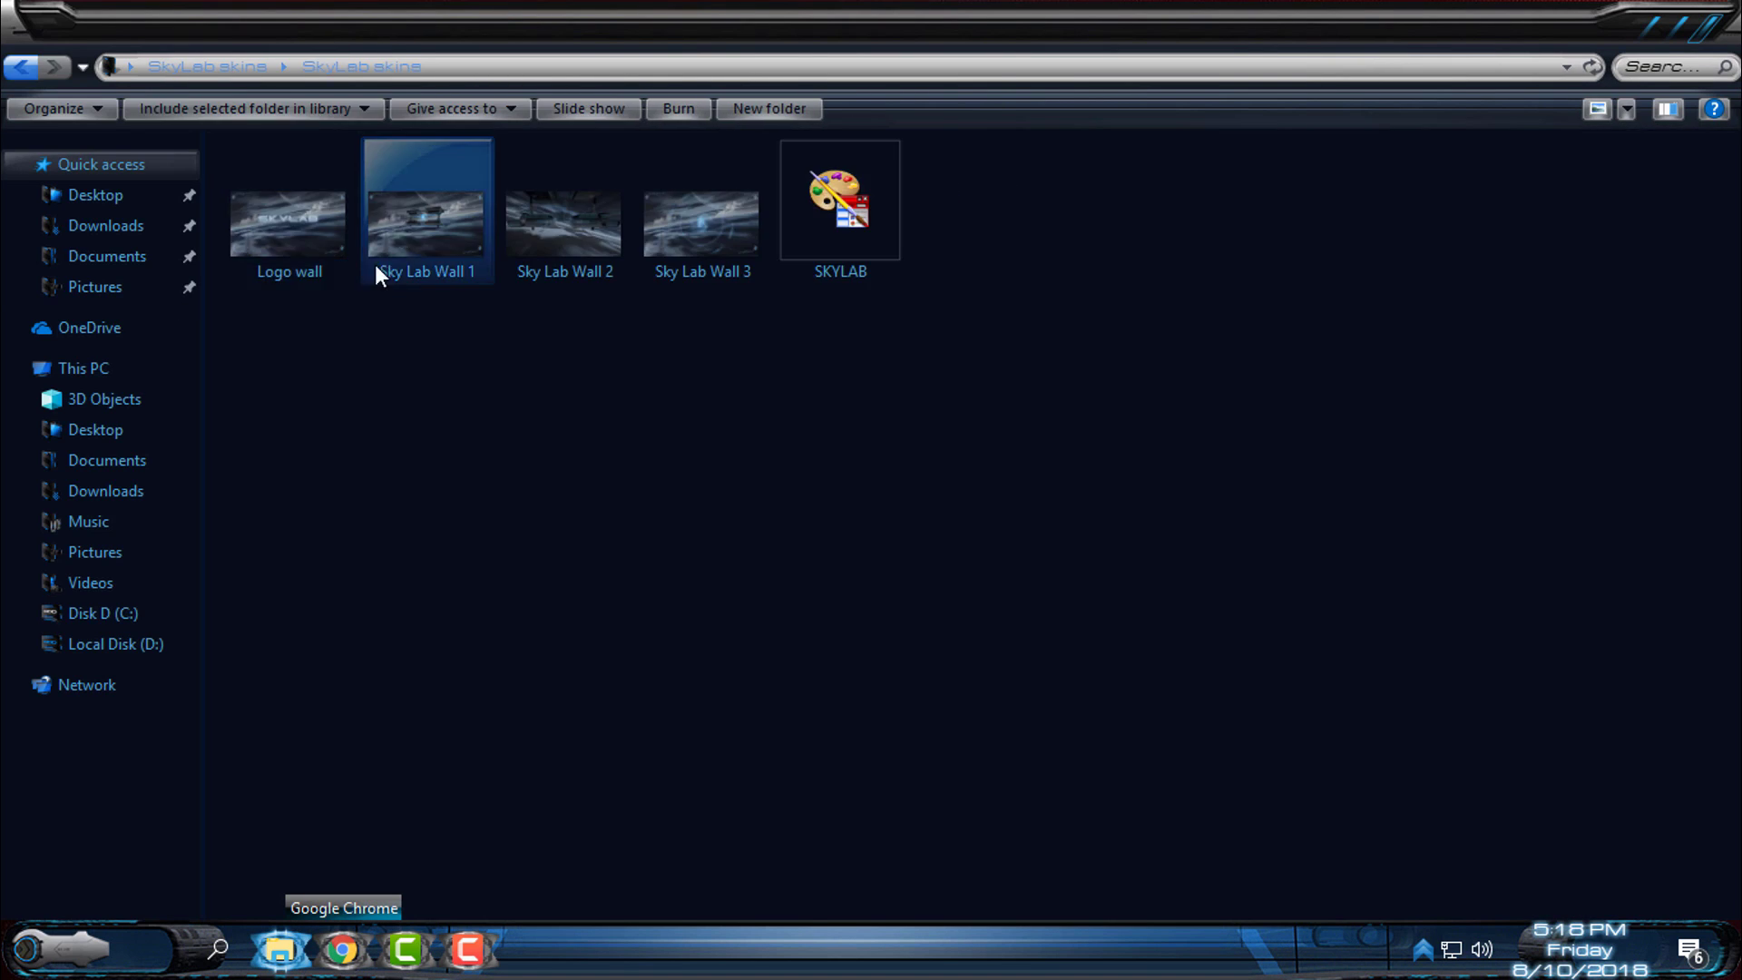
left_click(425, 224)
left_click(556, 231)
left_click(669, 233)
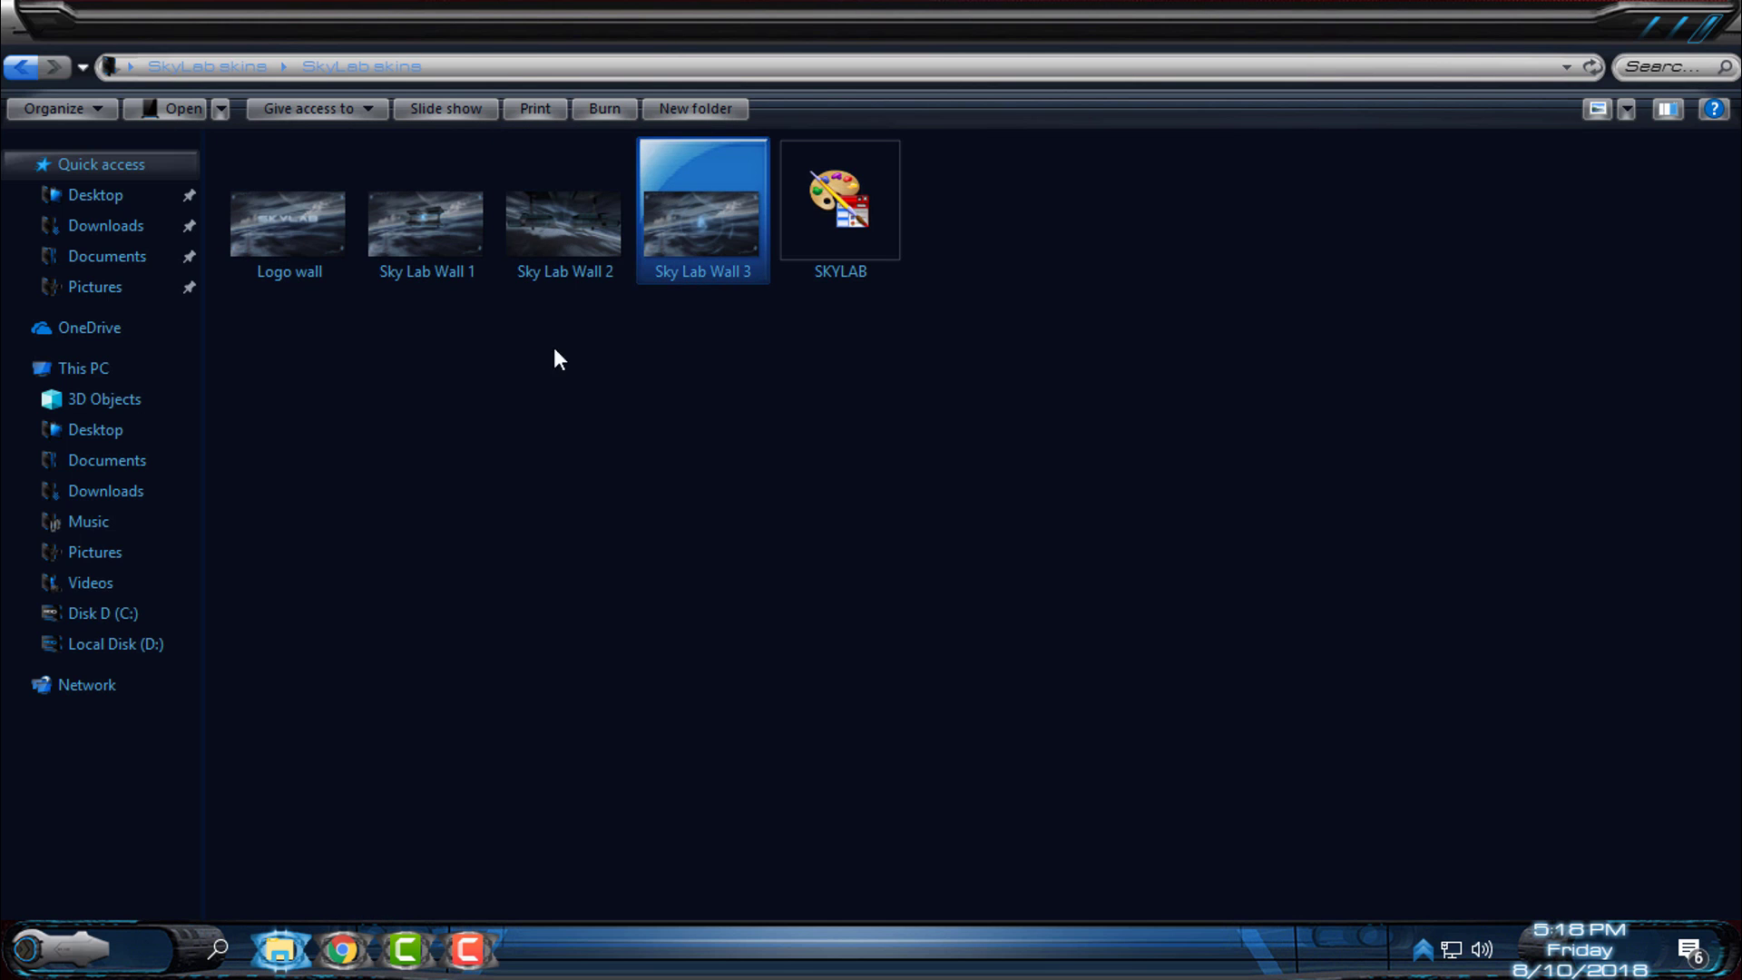
- Make the Logo wall image the desktop background, close the folder and bring up the Start menu
left_click(288, 239)
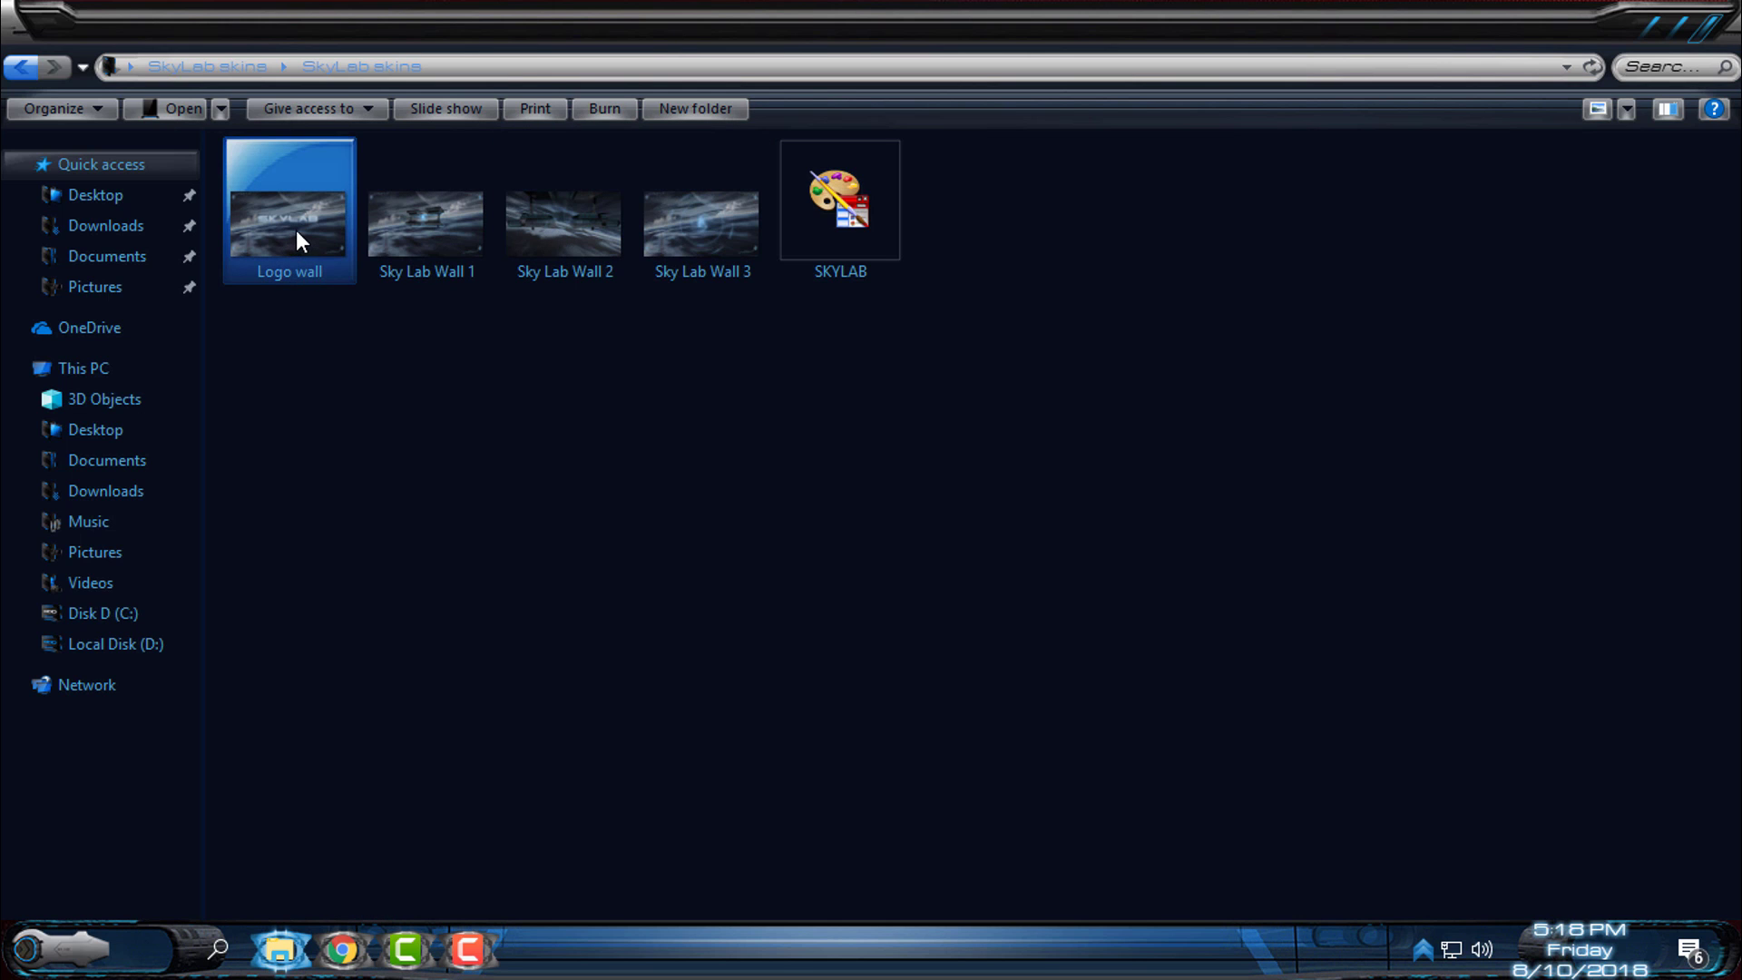
right_click(294, 228)
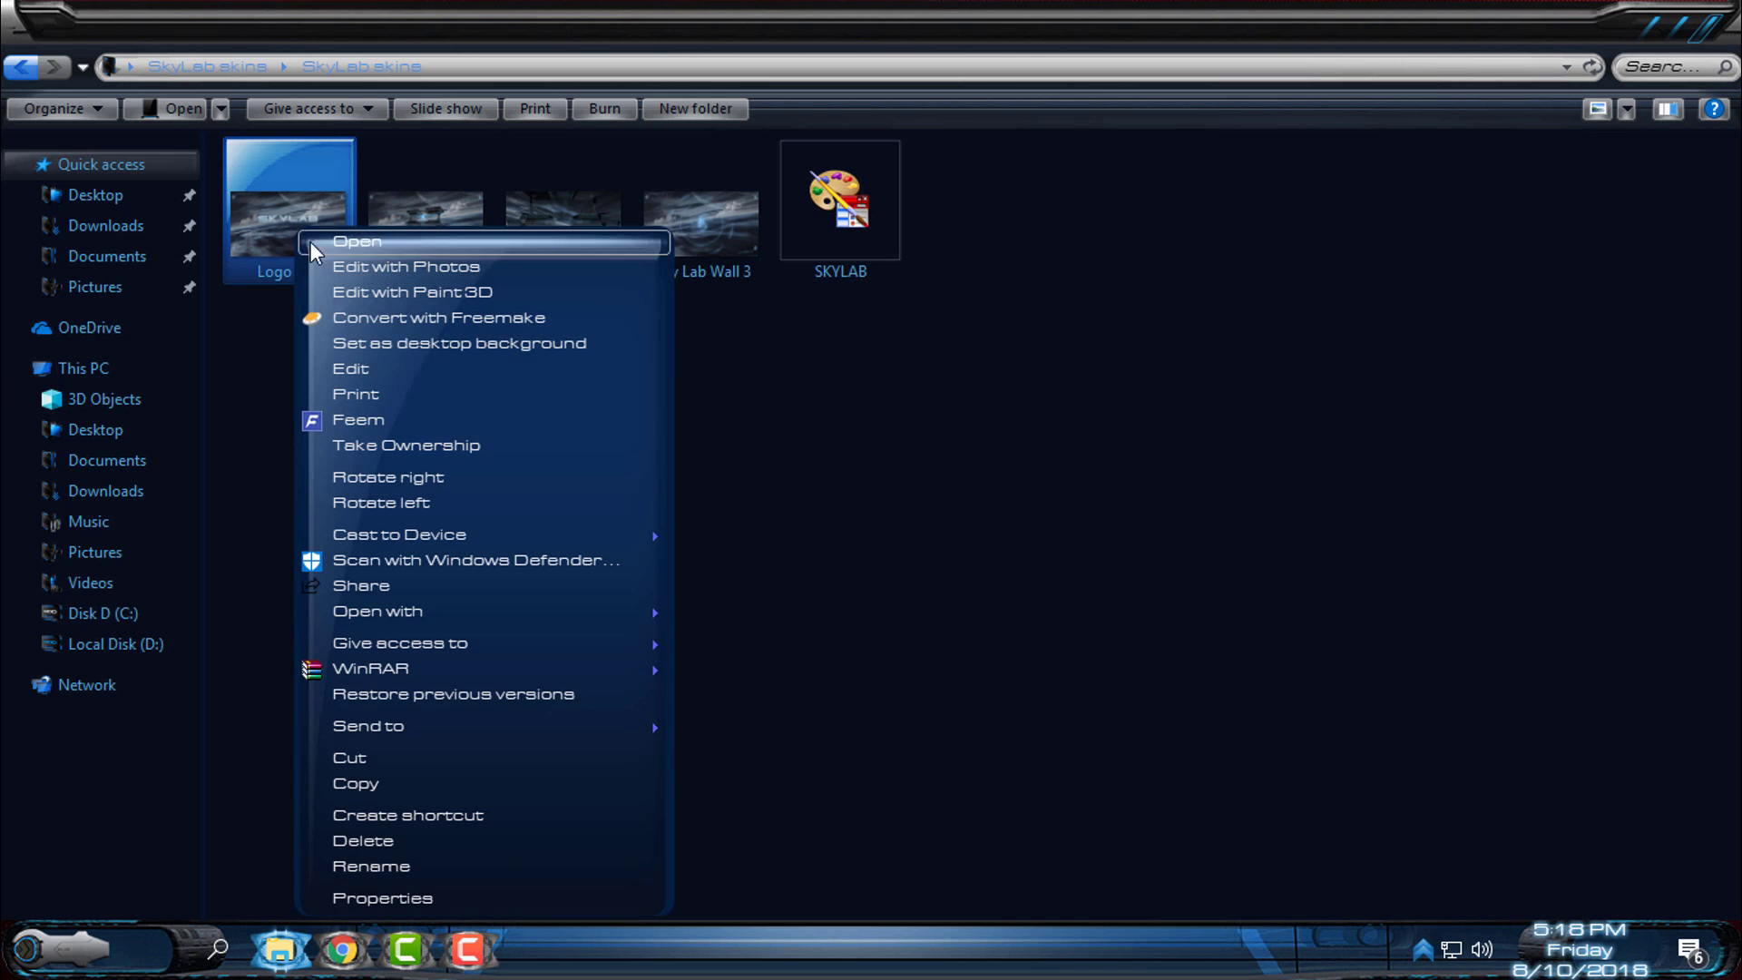
left_click(464, 344)
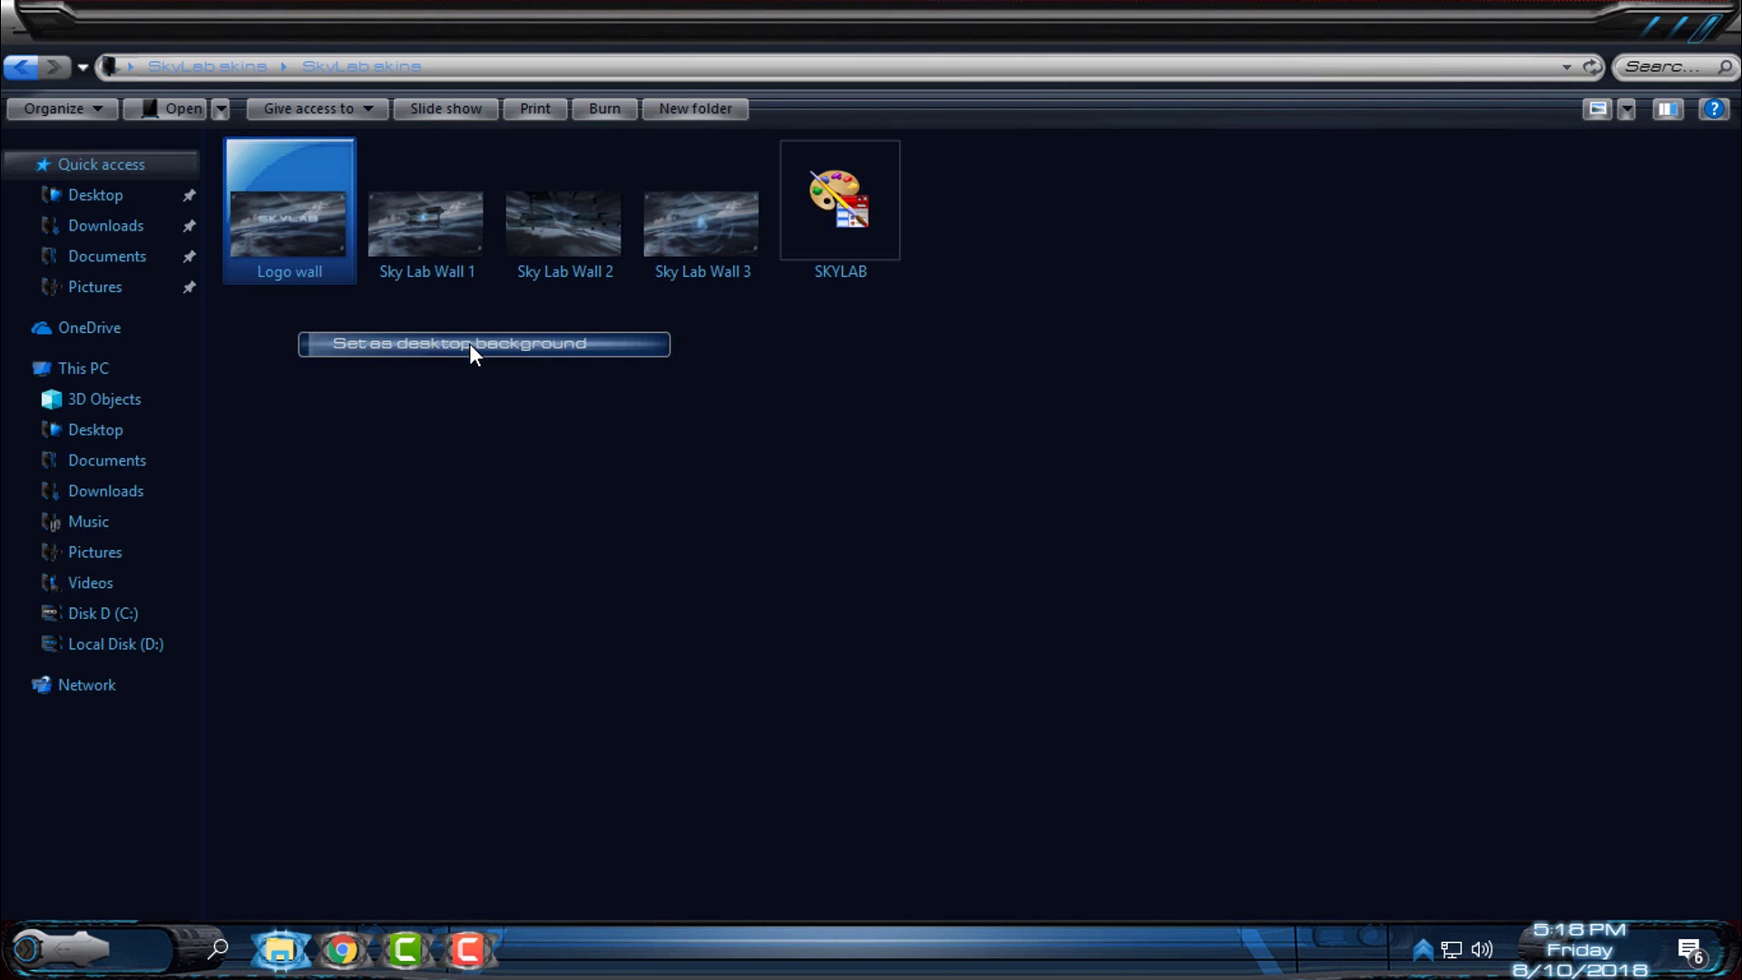
left_click(1712, 40)
left_click(27, 949)
left_click(809, 460)
key("super")
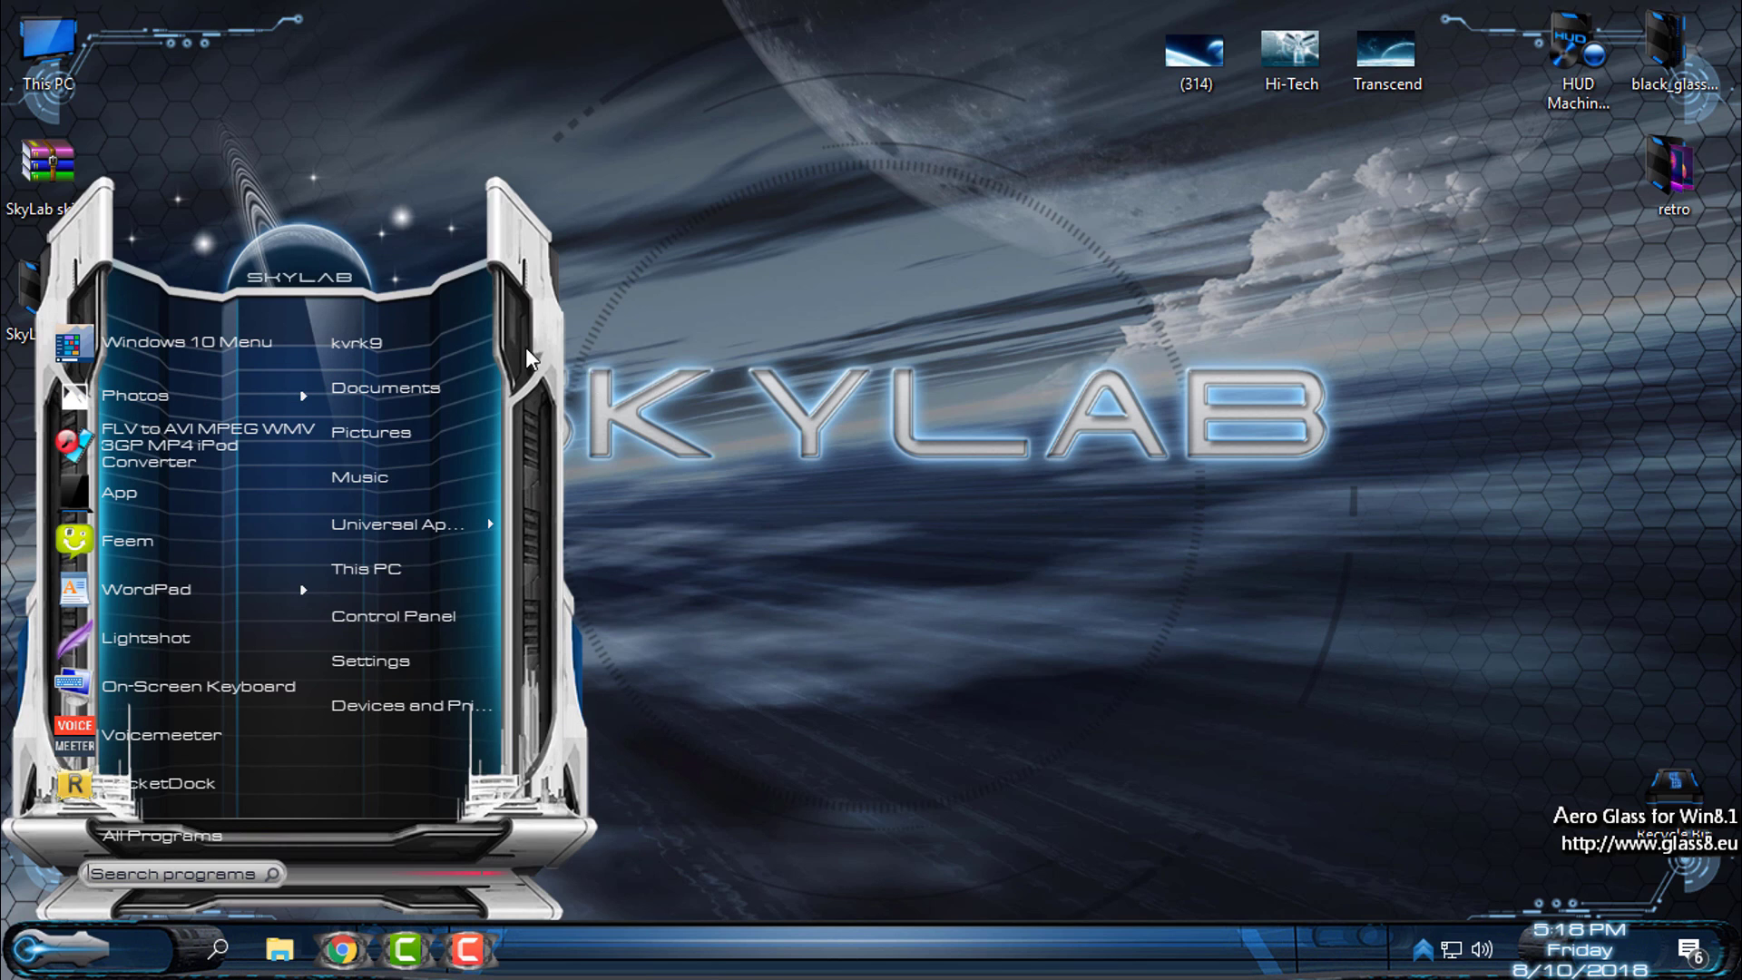
left_click(1028, 205)
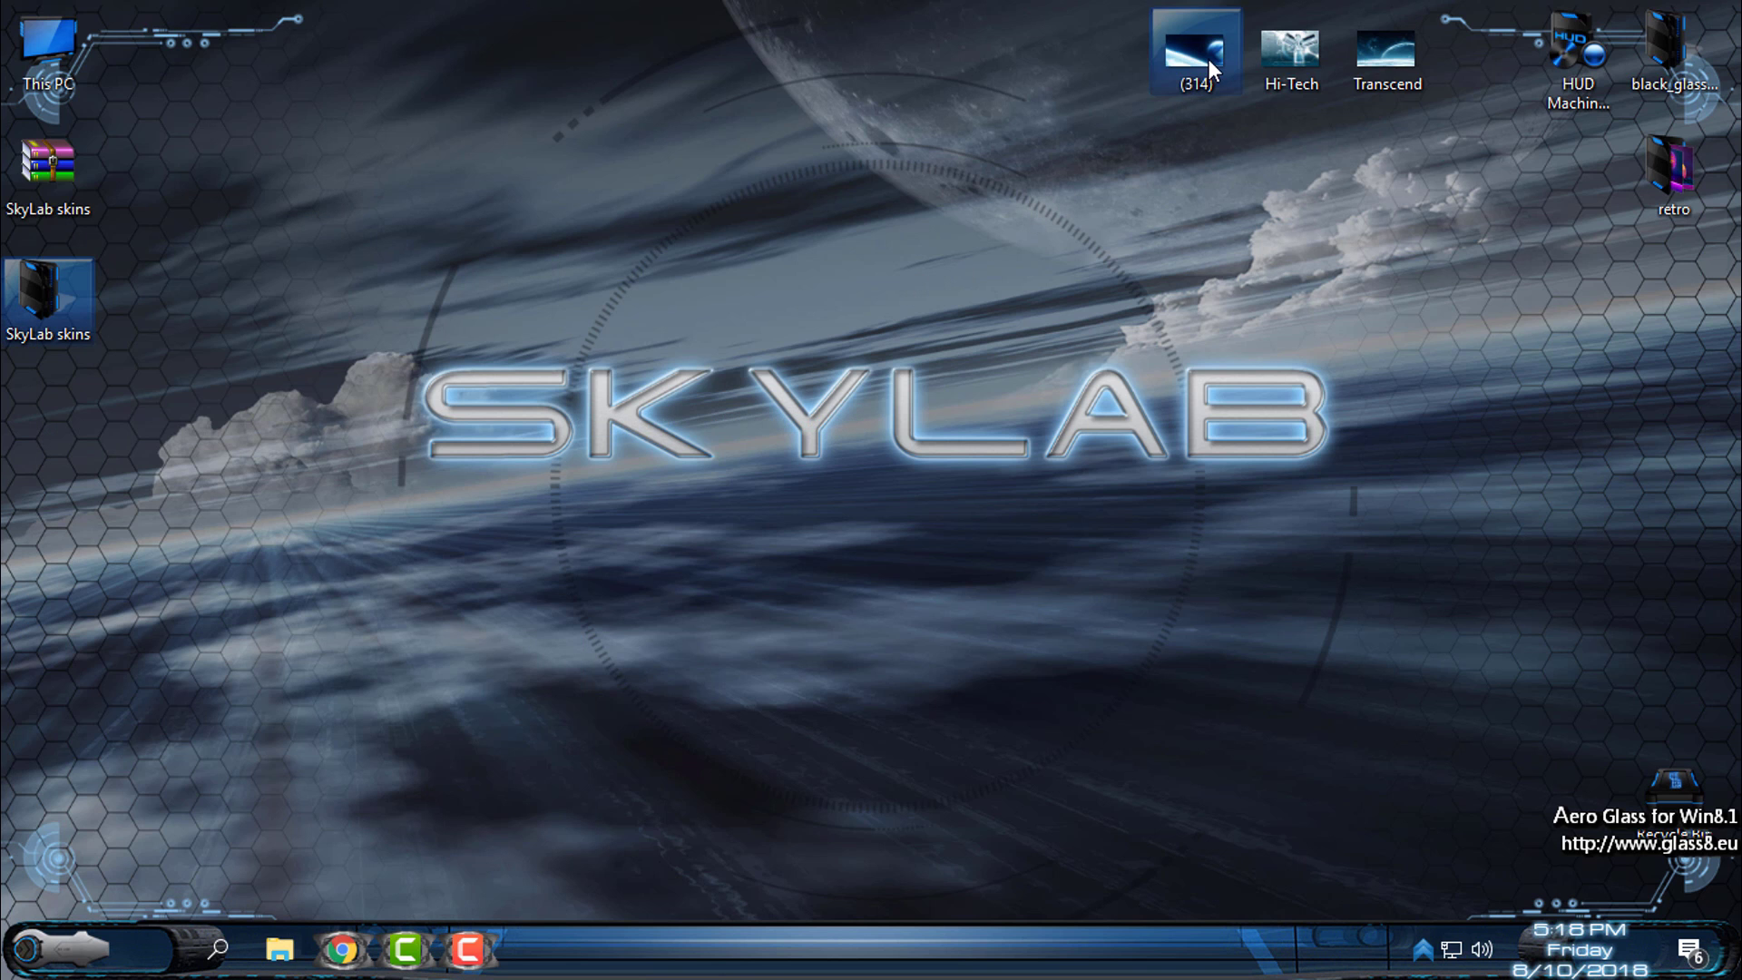
left_click(279, 948)
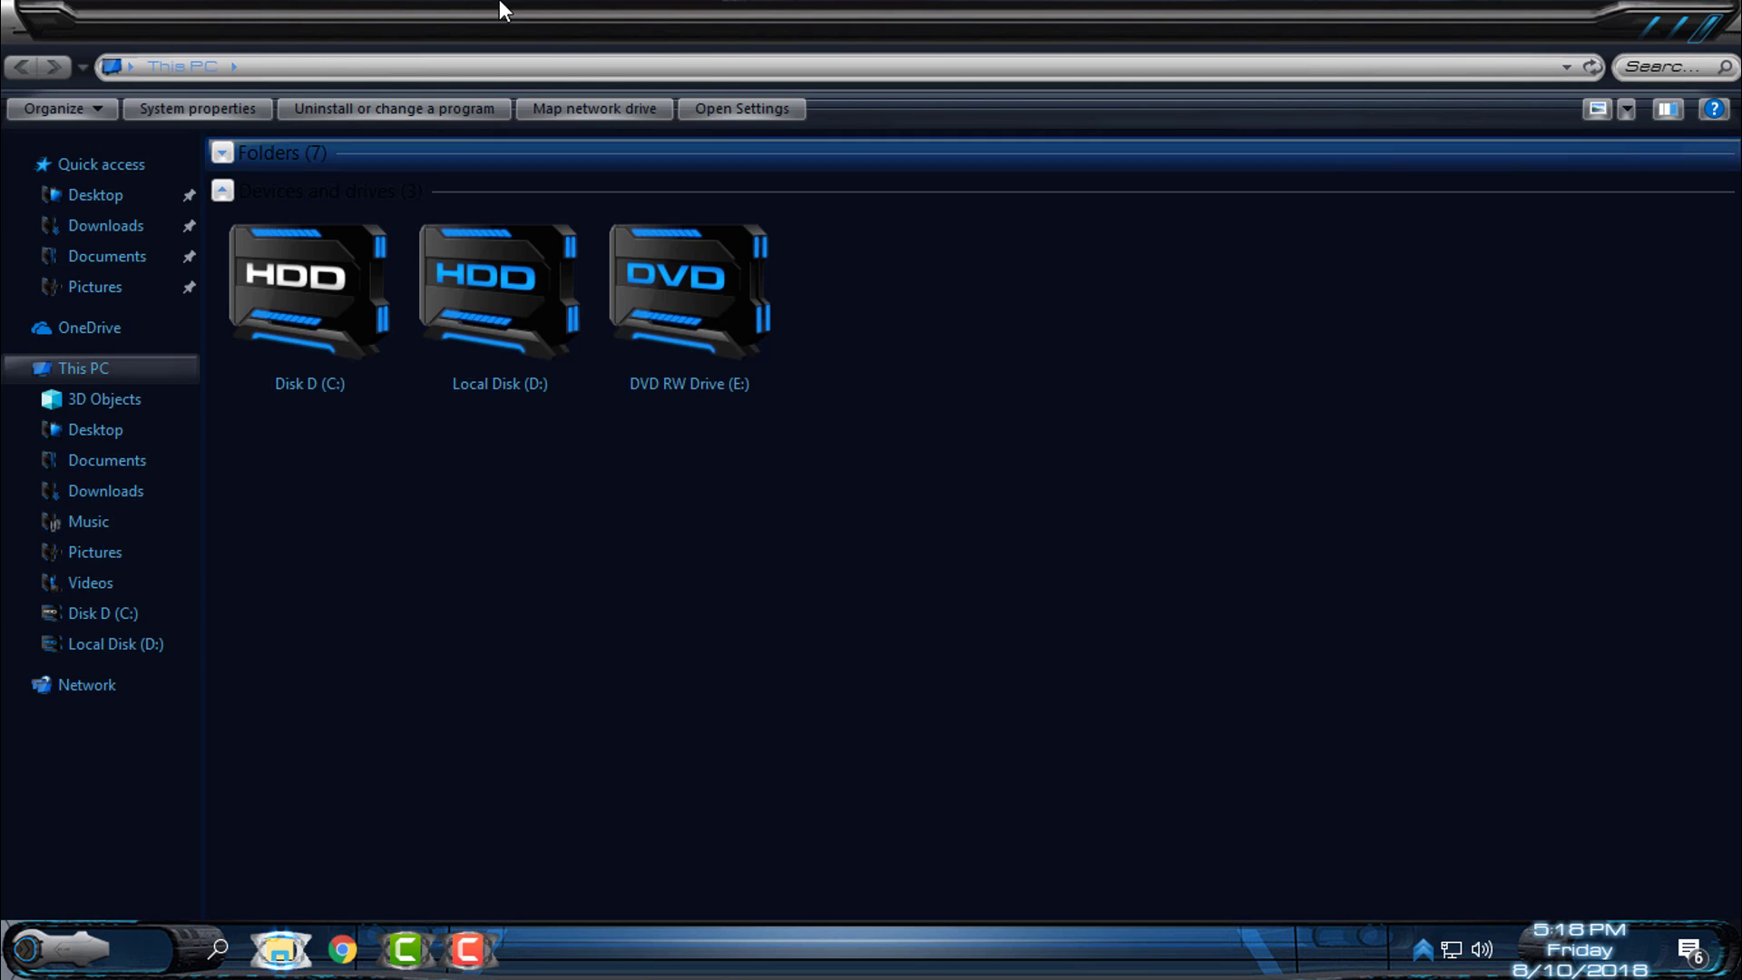
mouse_move(506, 9)
left_mouse_down()
mouse_move(1223, 39)
mouse_move(499, 77)
left_mouse_up()
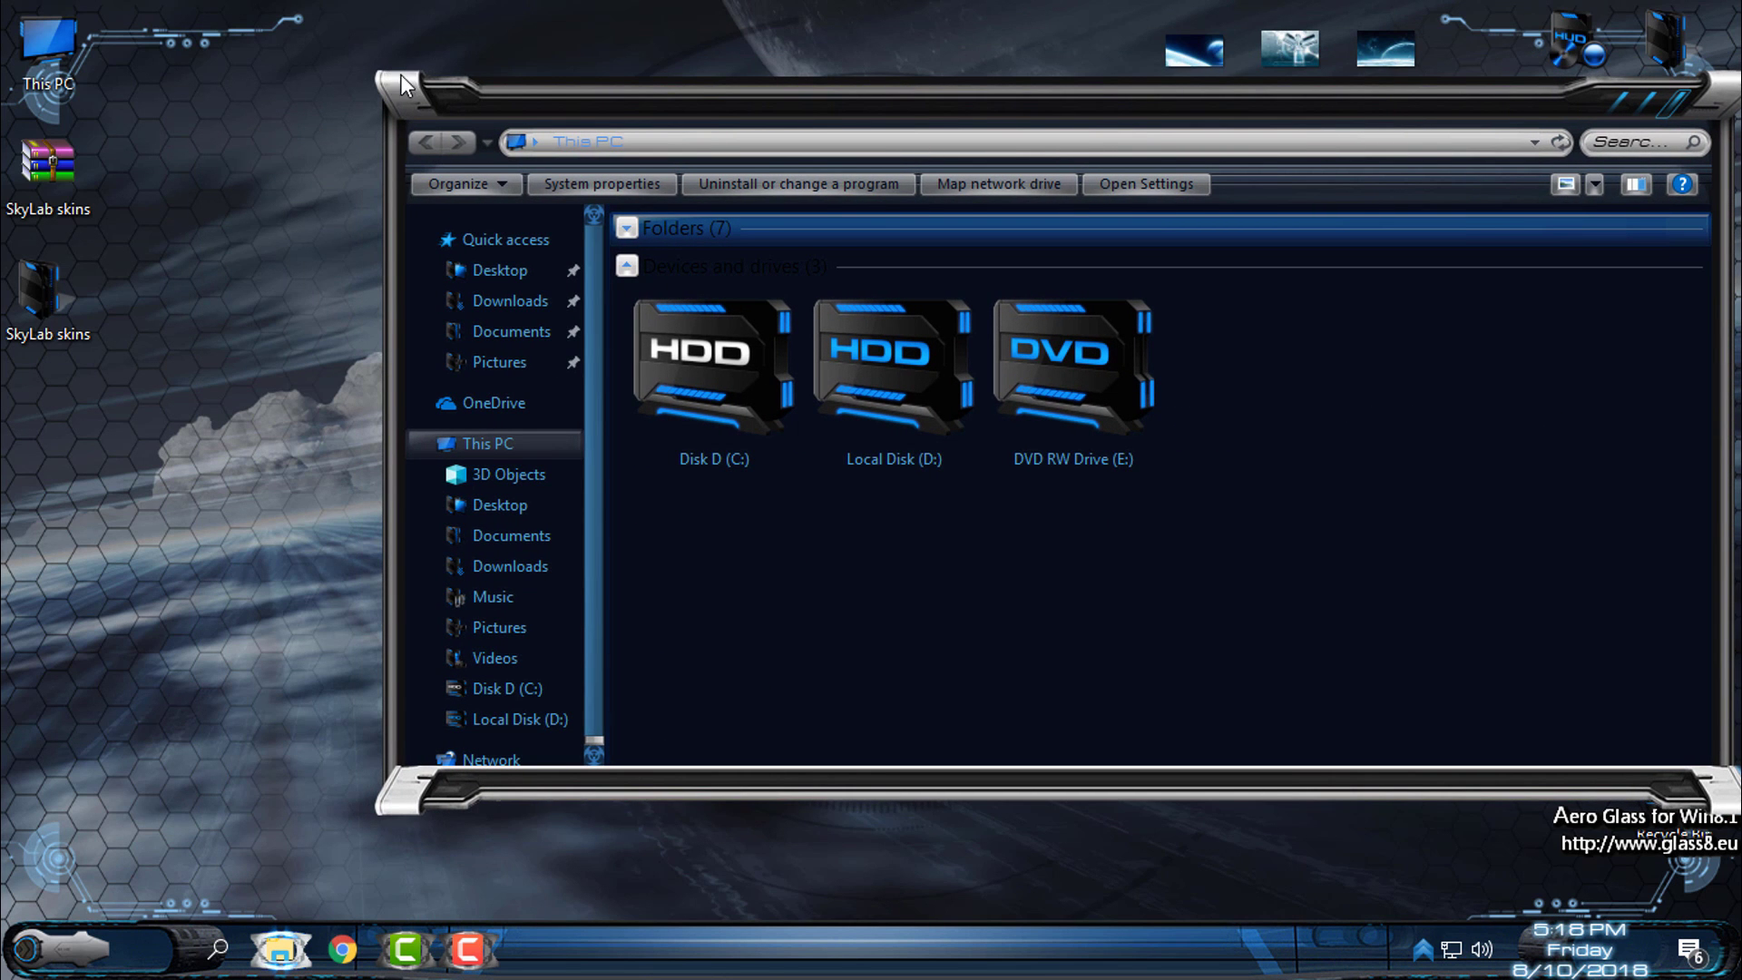
left_click_drag(416, 90, 321, 108)
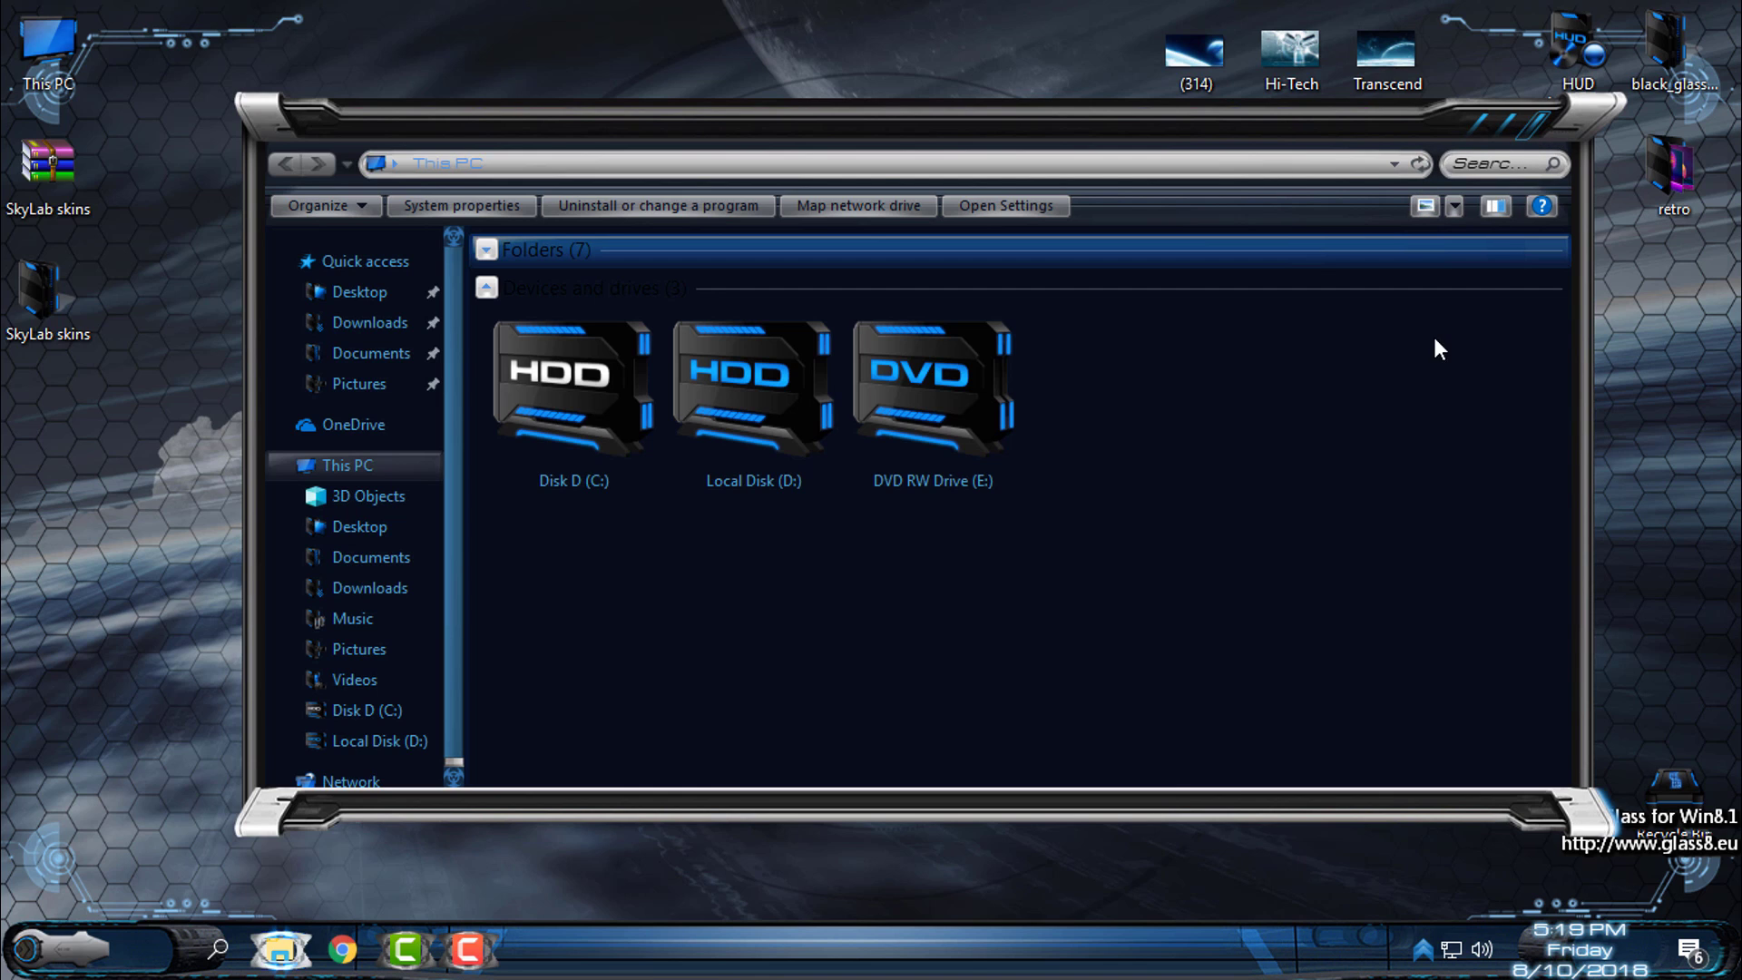
left_click_drag(1315, 142, 1251, 152)
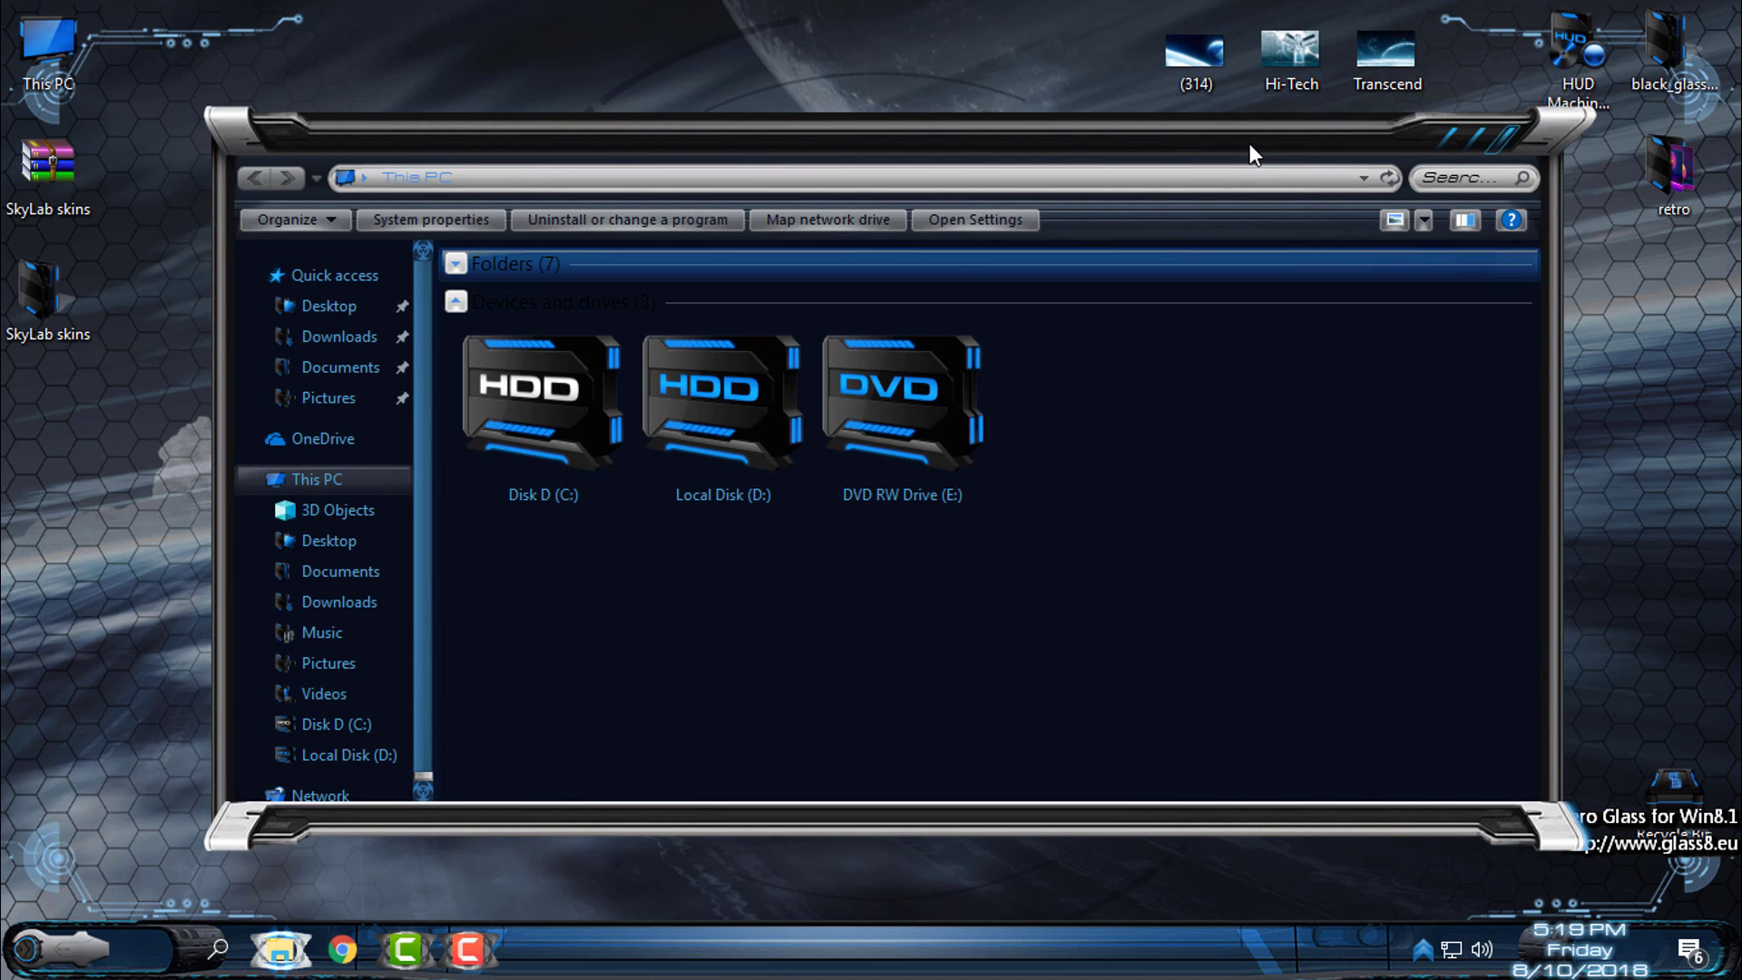
left_click(1495, 139)
left_click(57, 947)
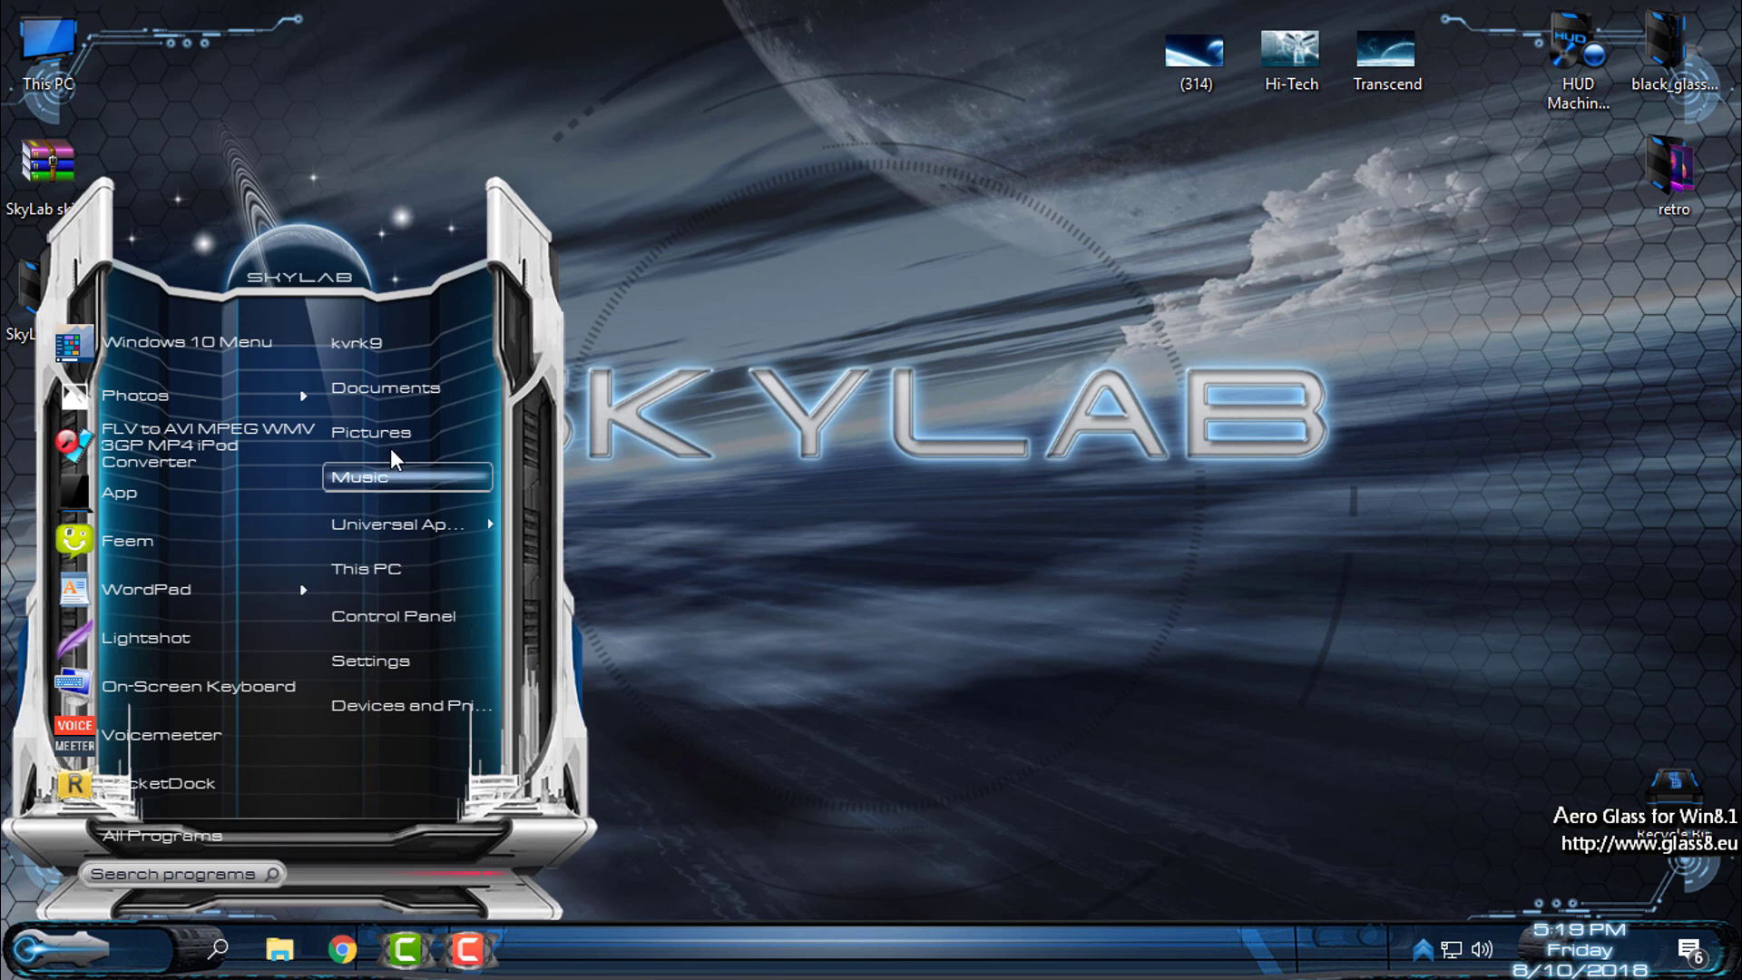
- View This PC's system properties window in the SkyLab skin, then close it
right_click(415, 572)
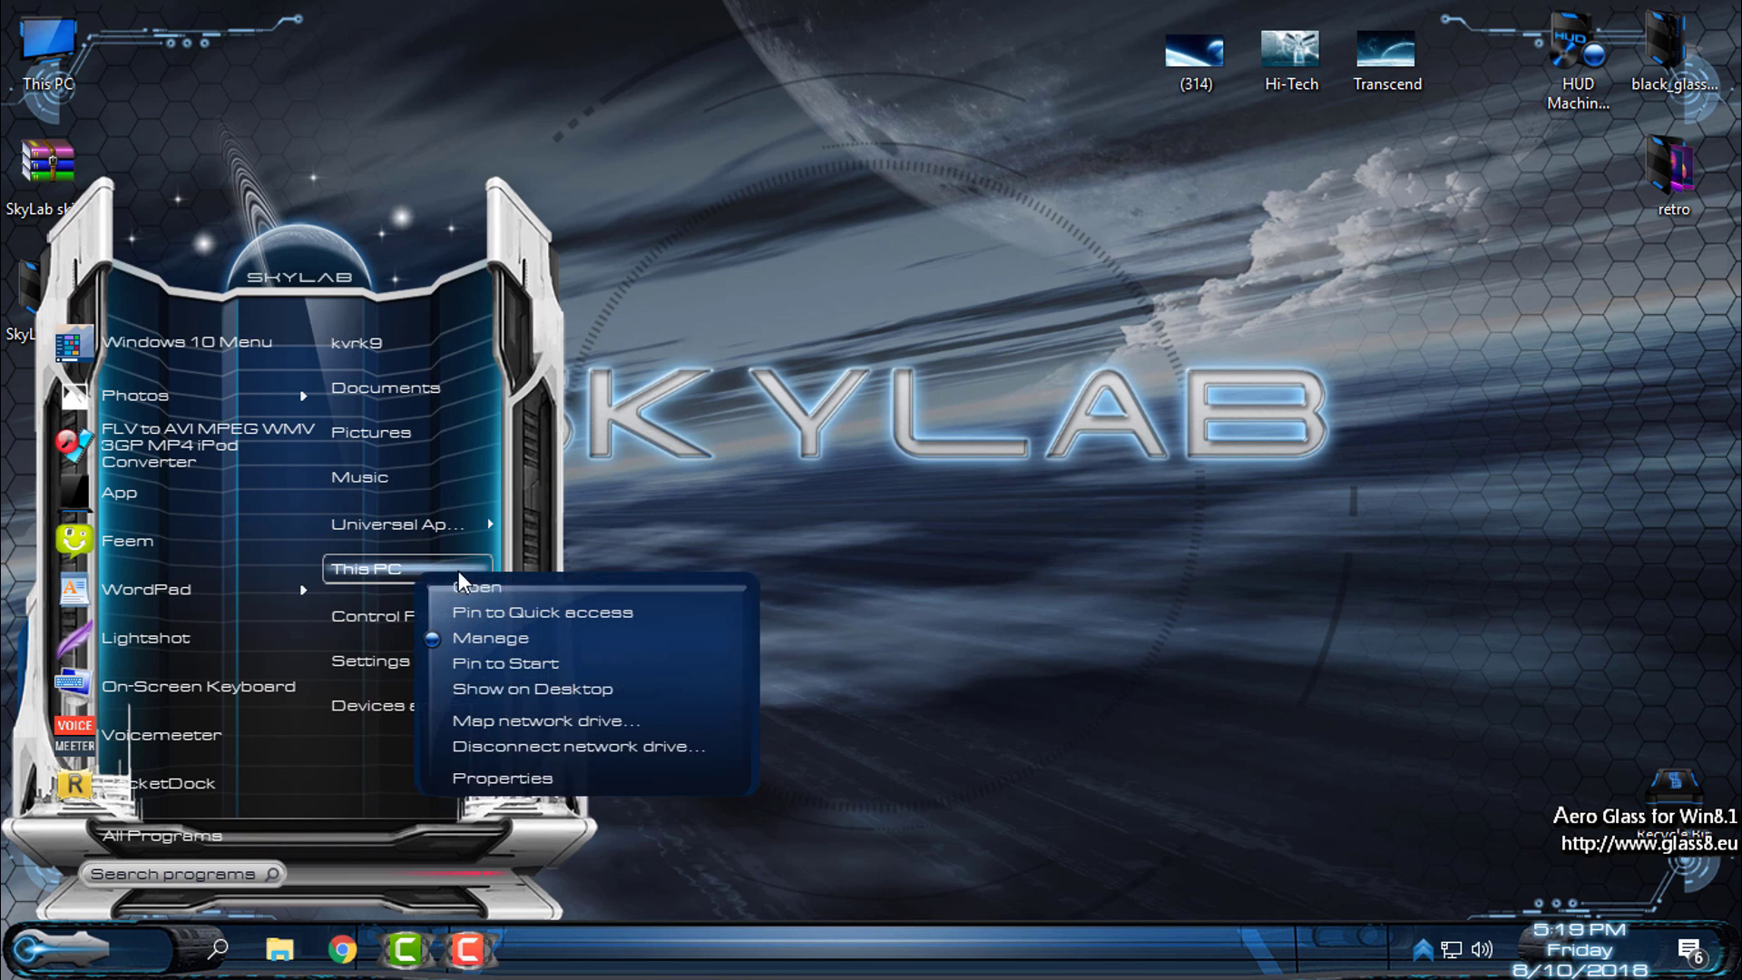
left_click(500, 777)
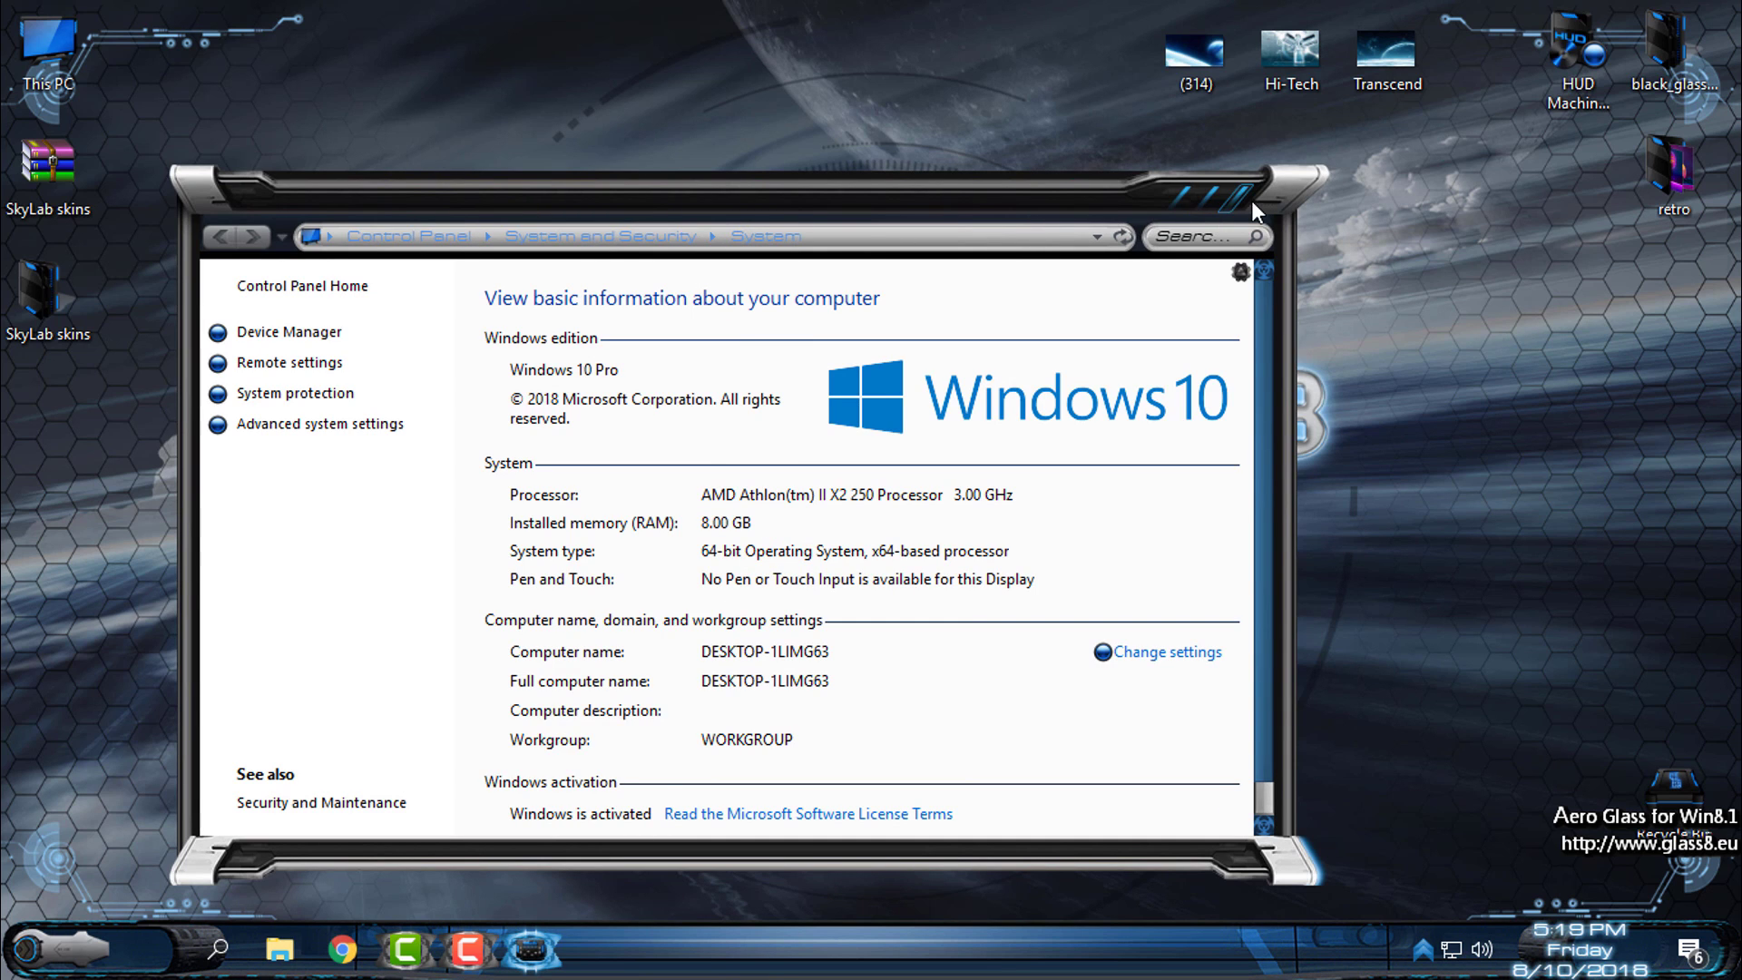
left_click(1244, 205)
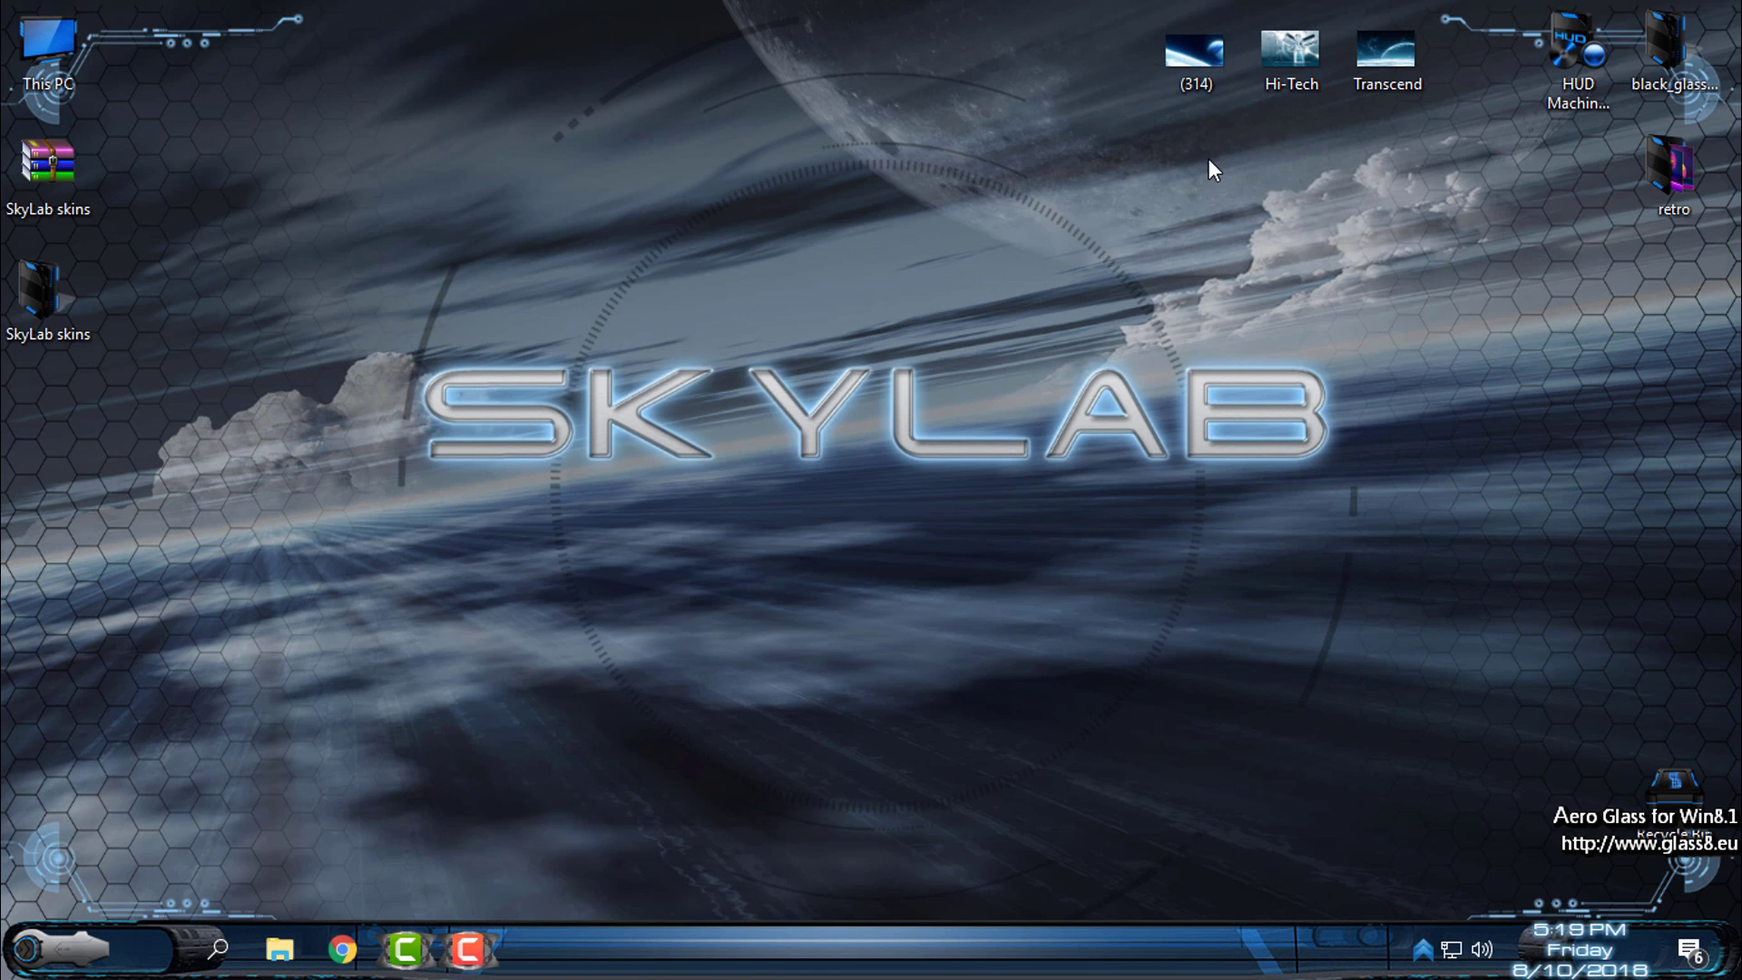
mouse_move(1208, 159)
left_mouse_down()
mouse_move(1442, 45)
mouse_move(1282, 314)
left_mouse_up()
- Make the (314) image the desktop background and show the Start menu over it
right_click(1181, 56)
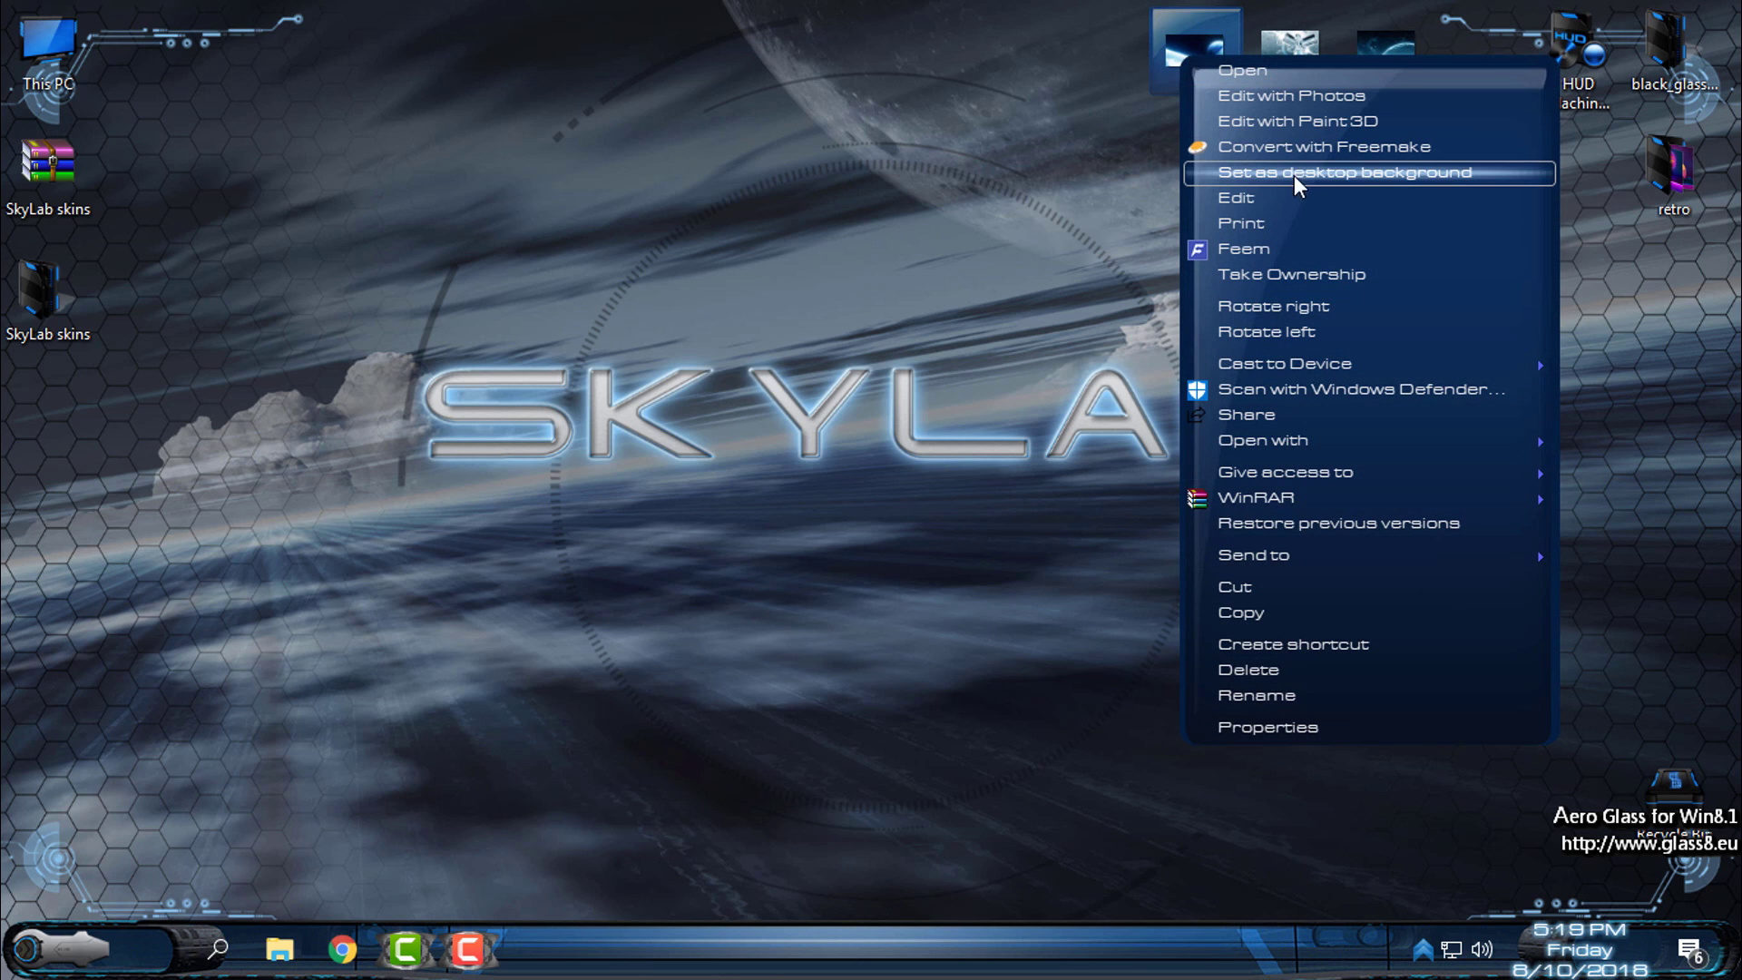
left_click(1360, 172)
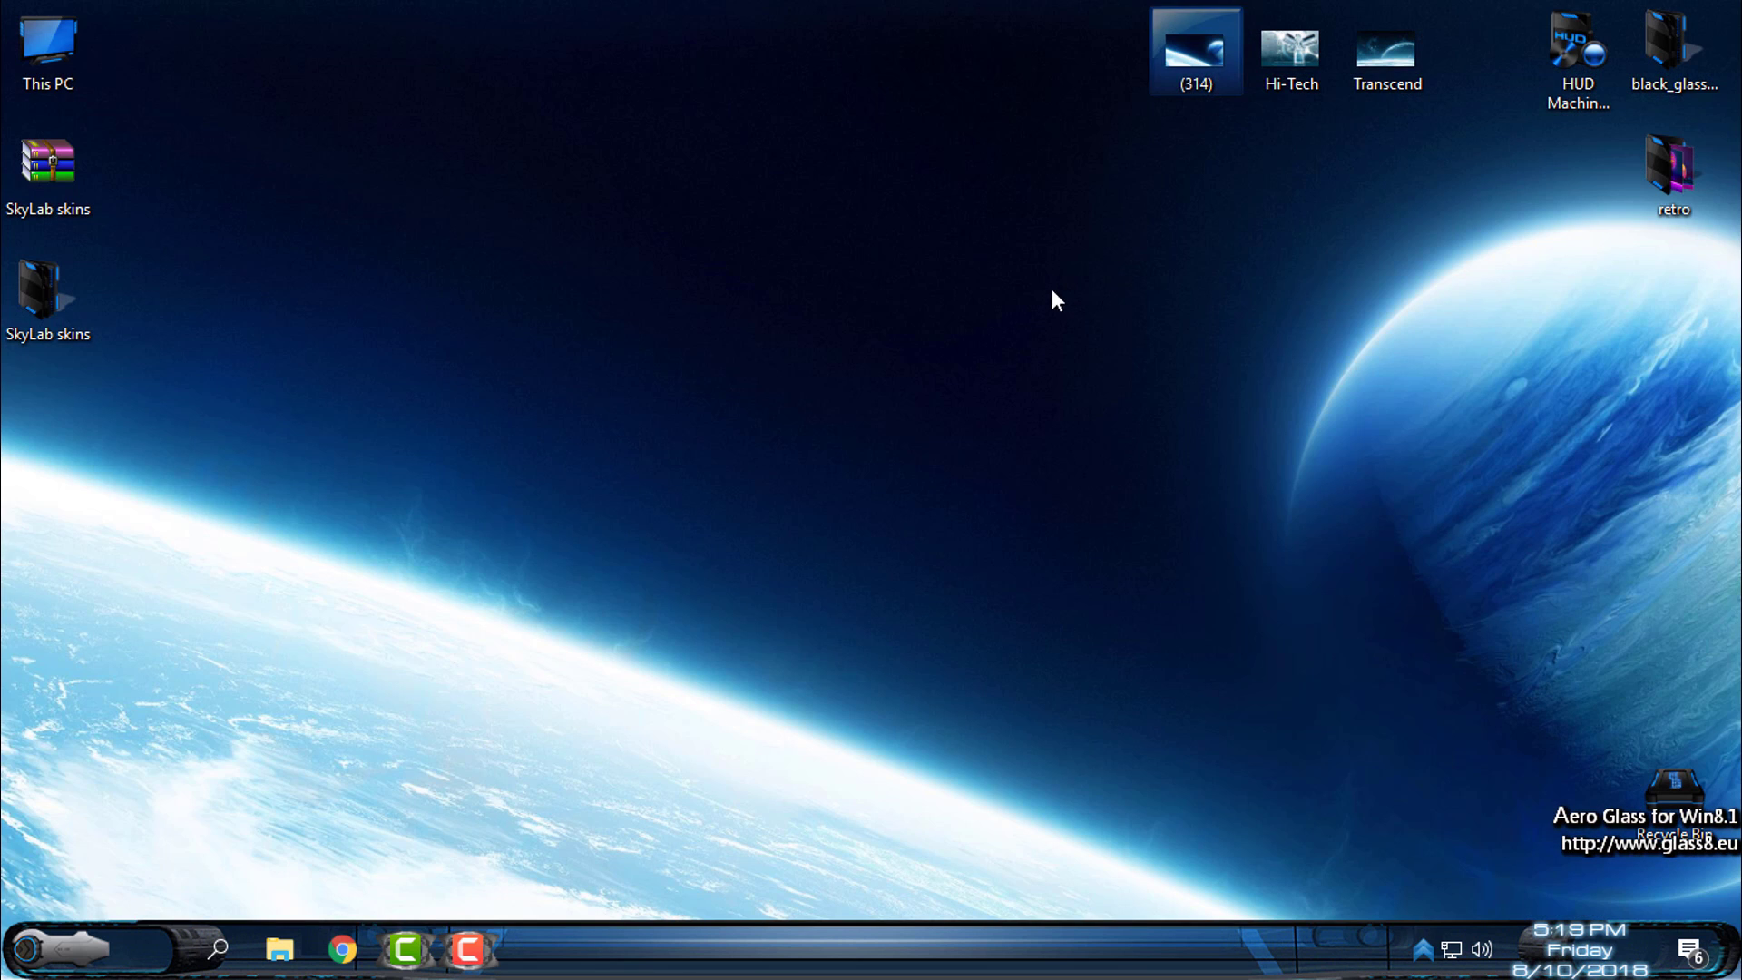
key("super")
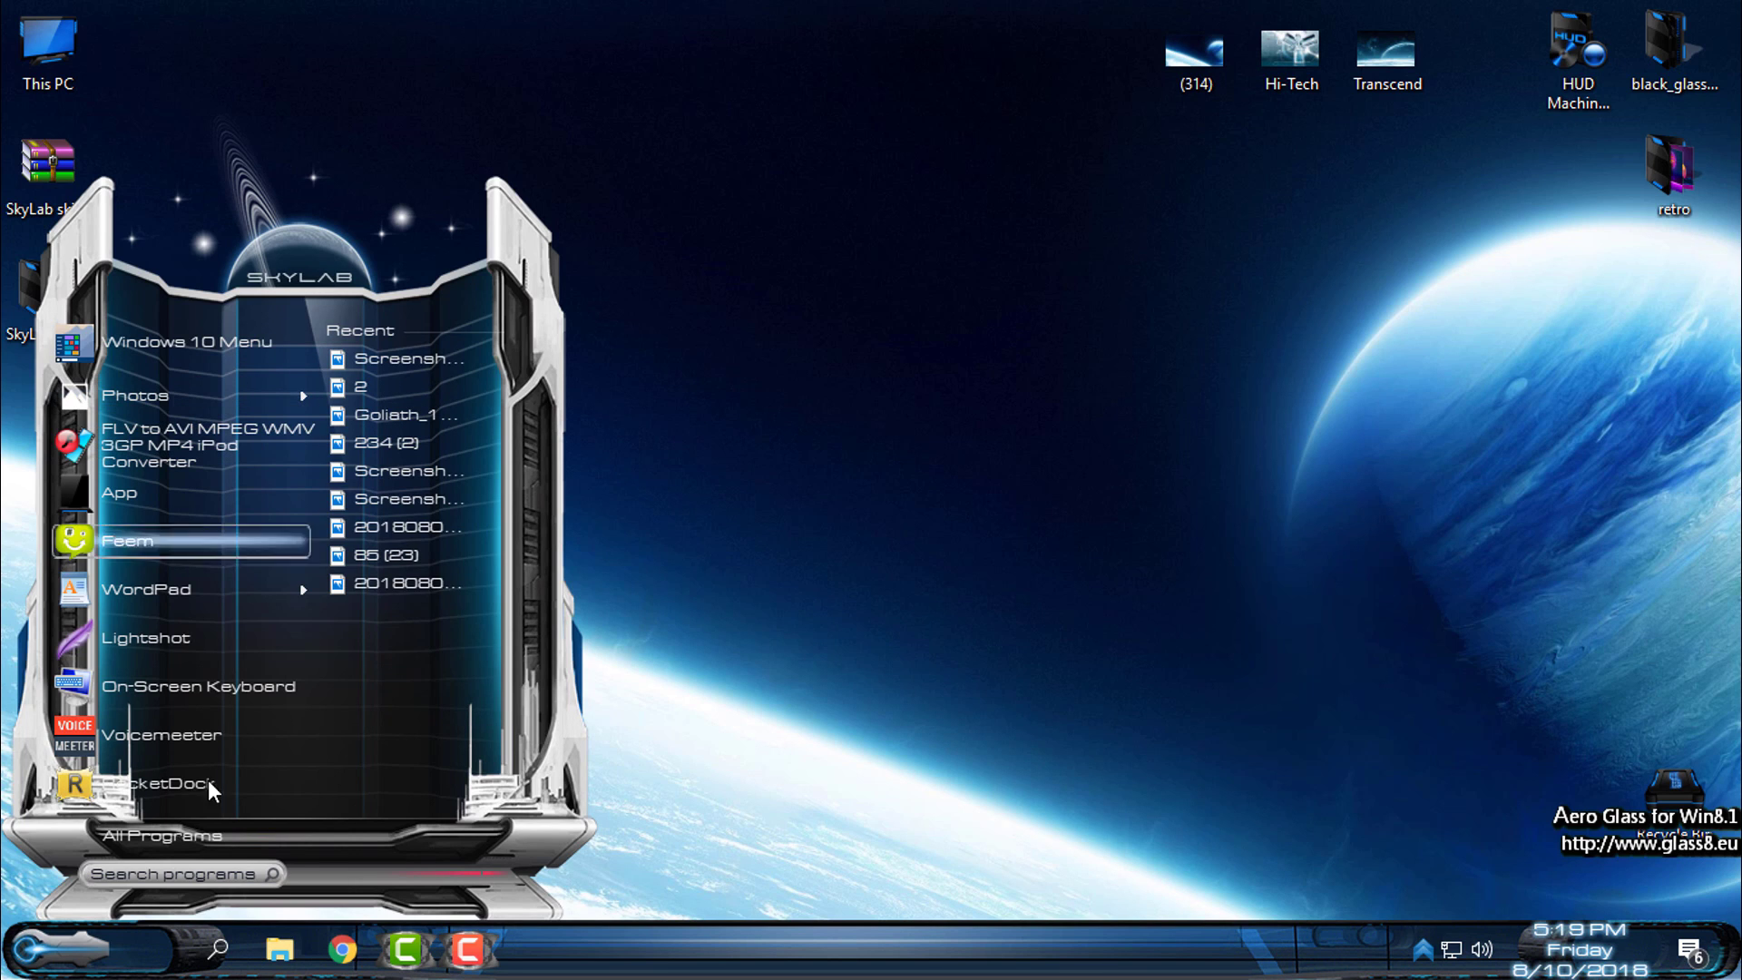
left_click(33, 948)
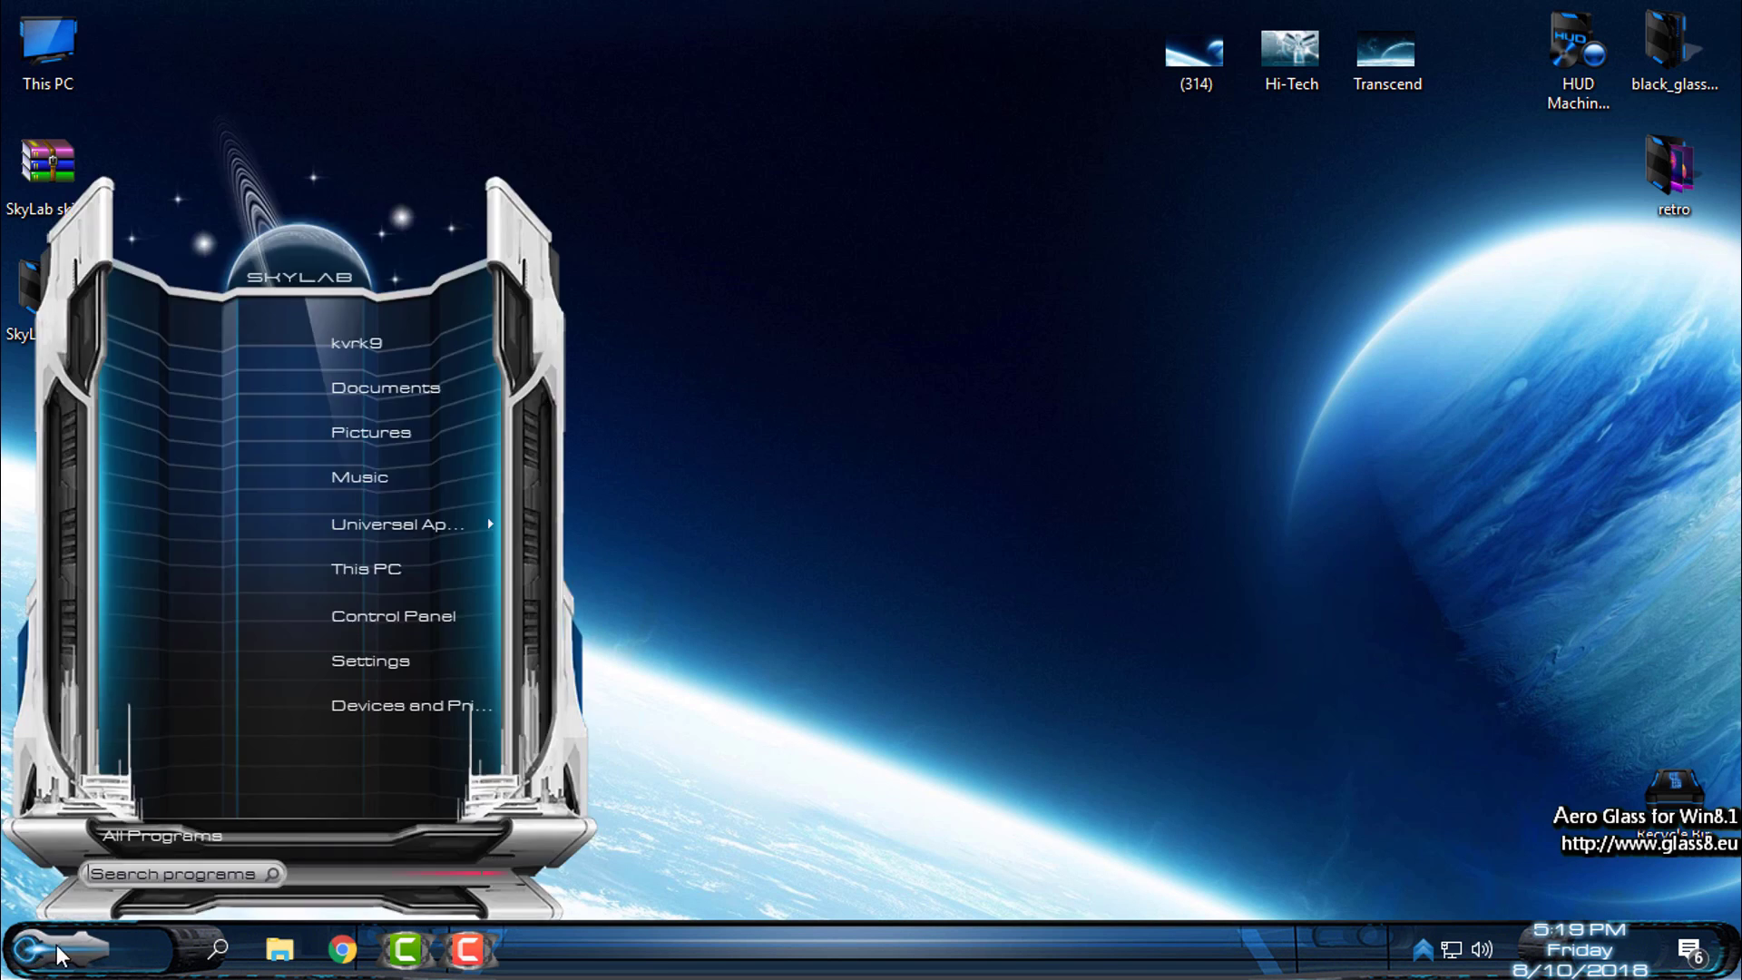
left_click(714, 769)
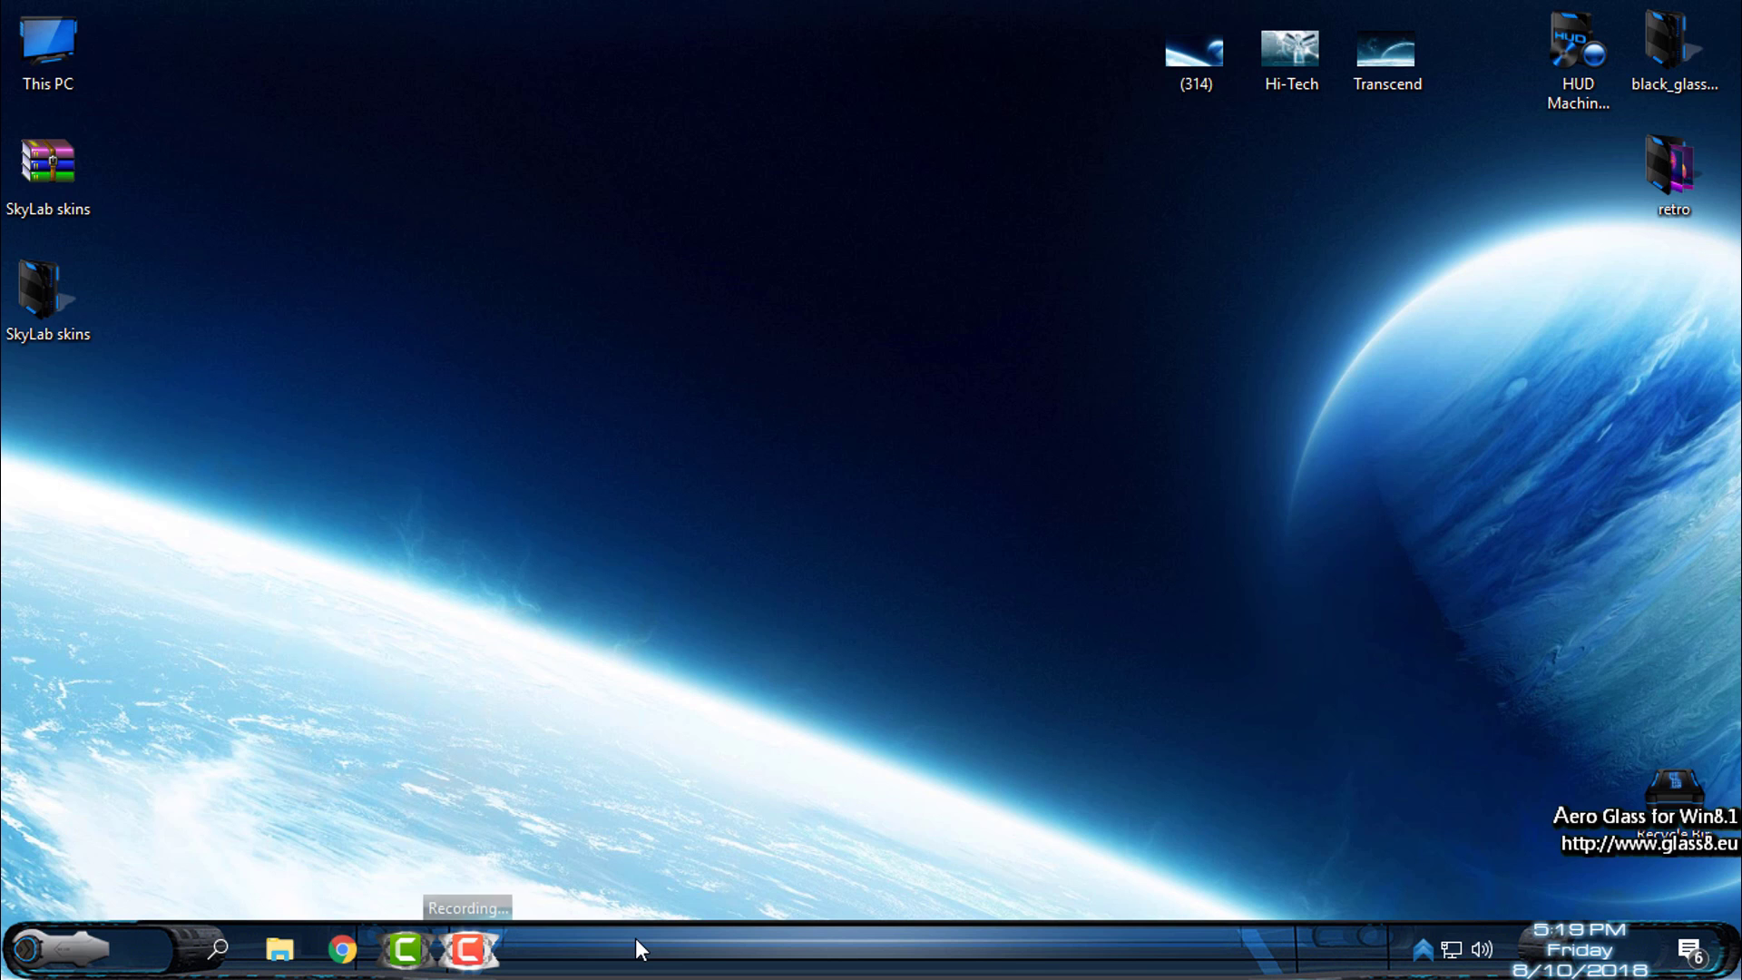
- Open This PC in the SkyLab-skinned File Explorer, then close it
right_click(636, 266)
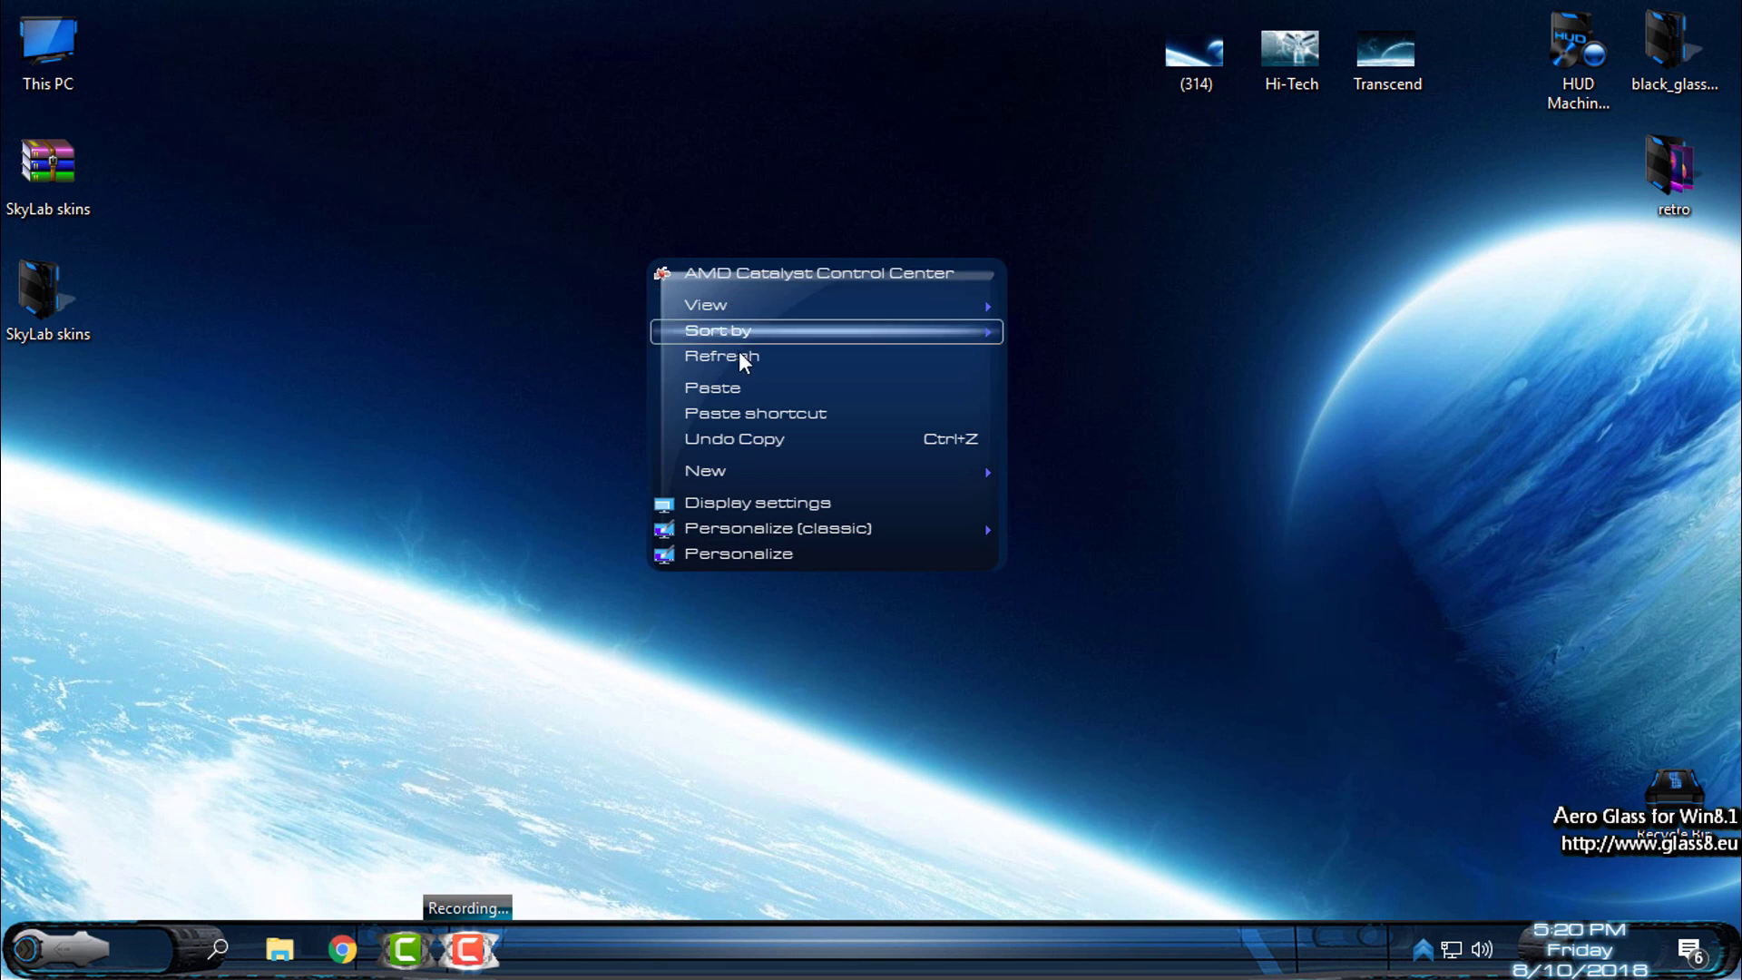
left_click(279, 949)
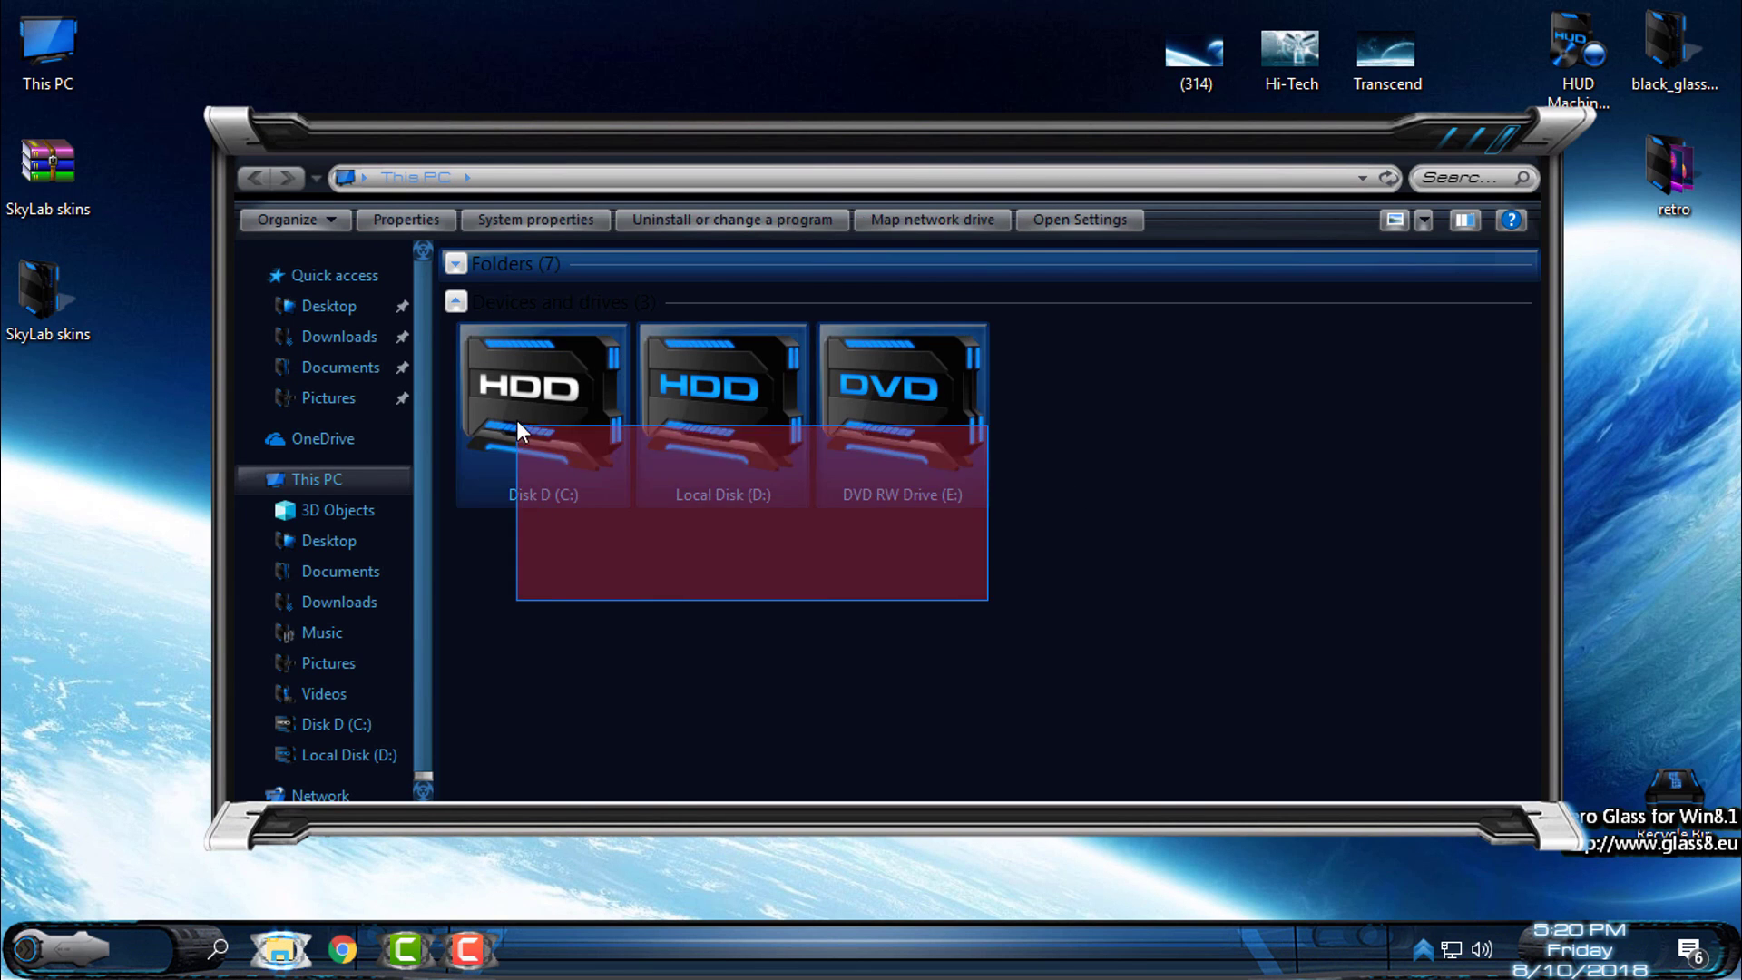
left_click(1627, 58)
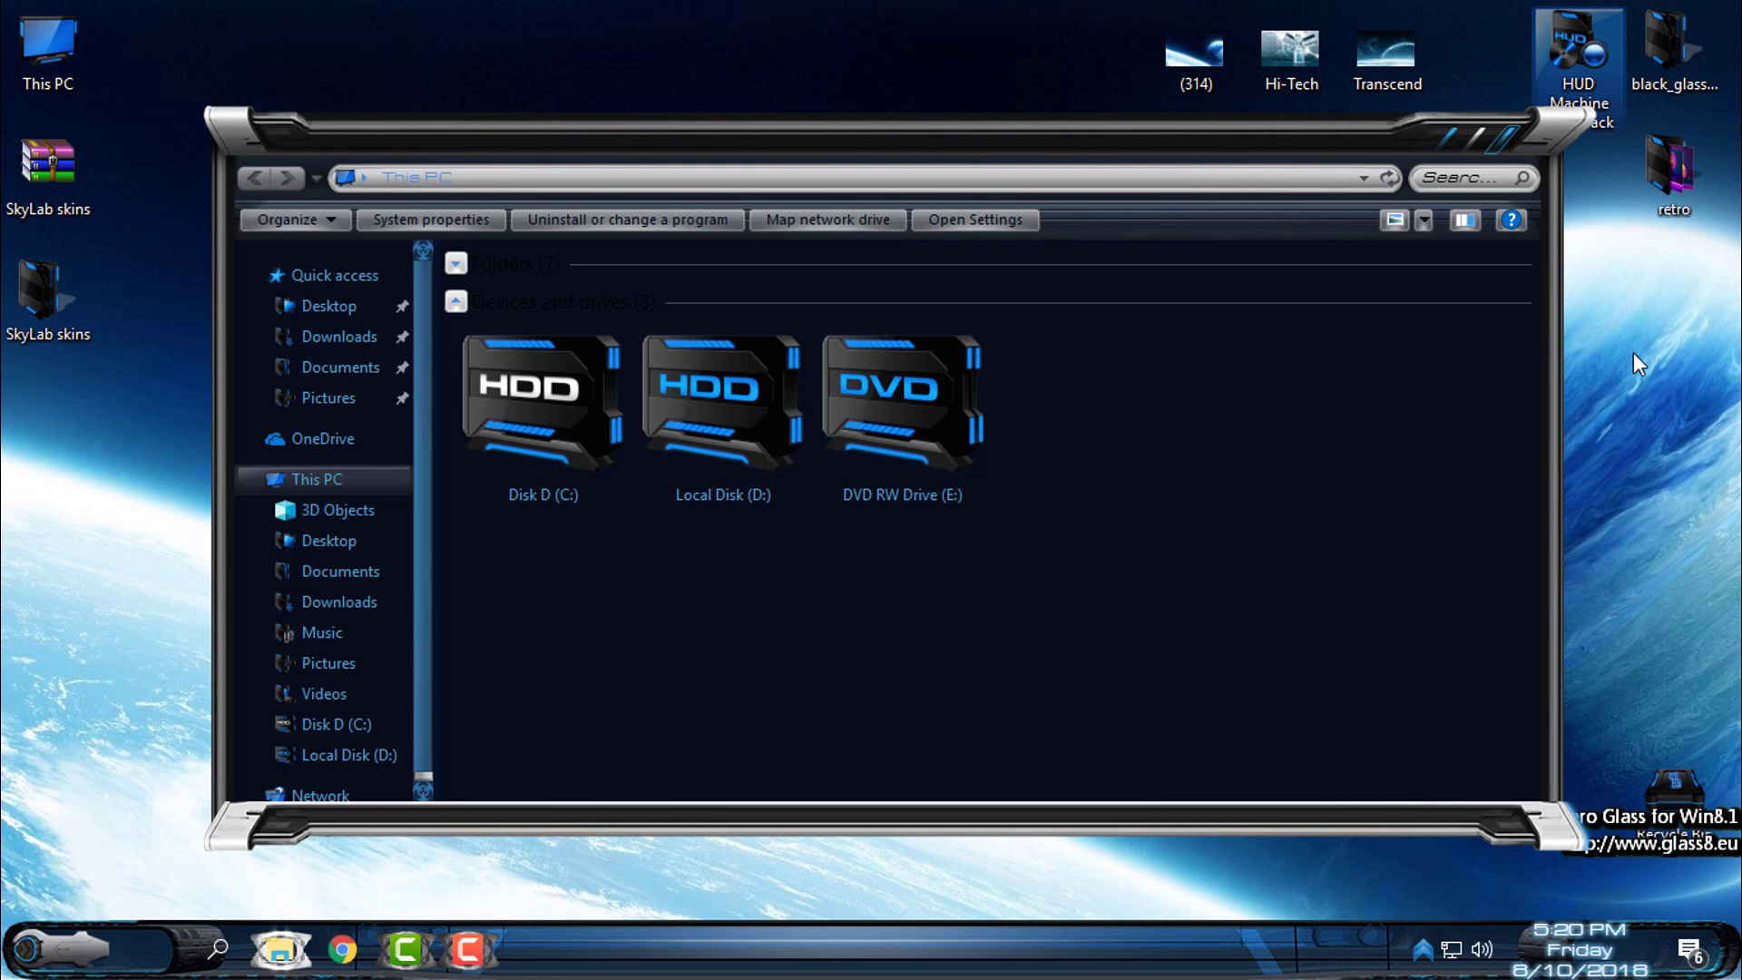
left_click(1499, 142)
- Make the Transcend planet image the desktop wallpaper and glance at the Start menu
right_click(1405, 69)
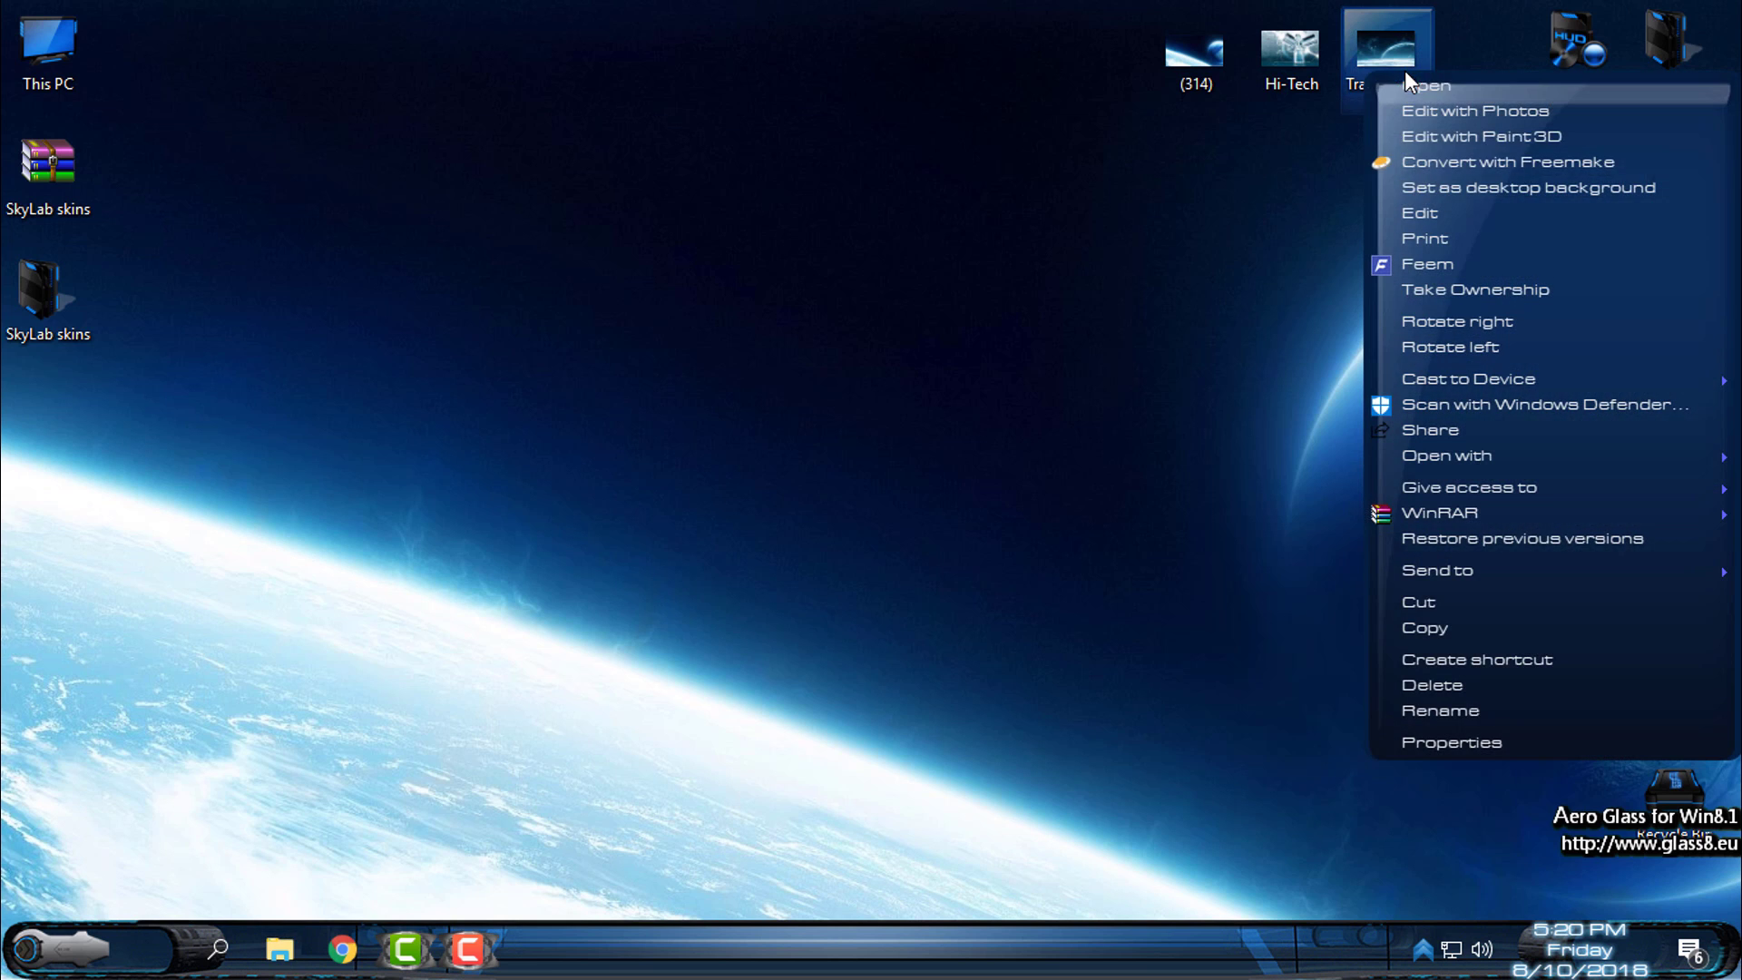
left_click(1448, 189)
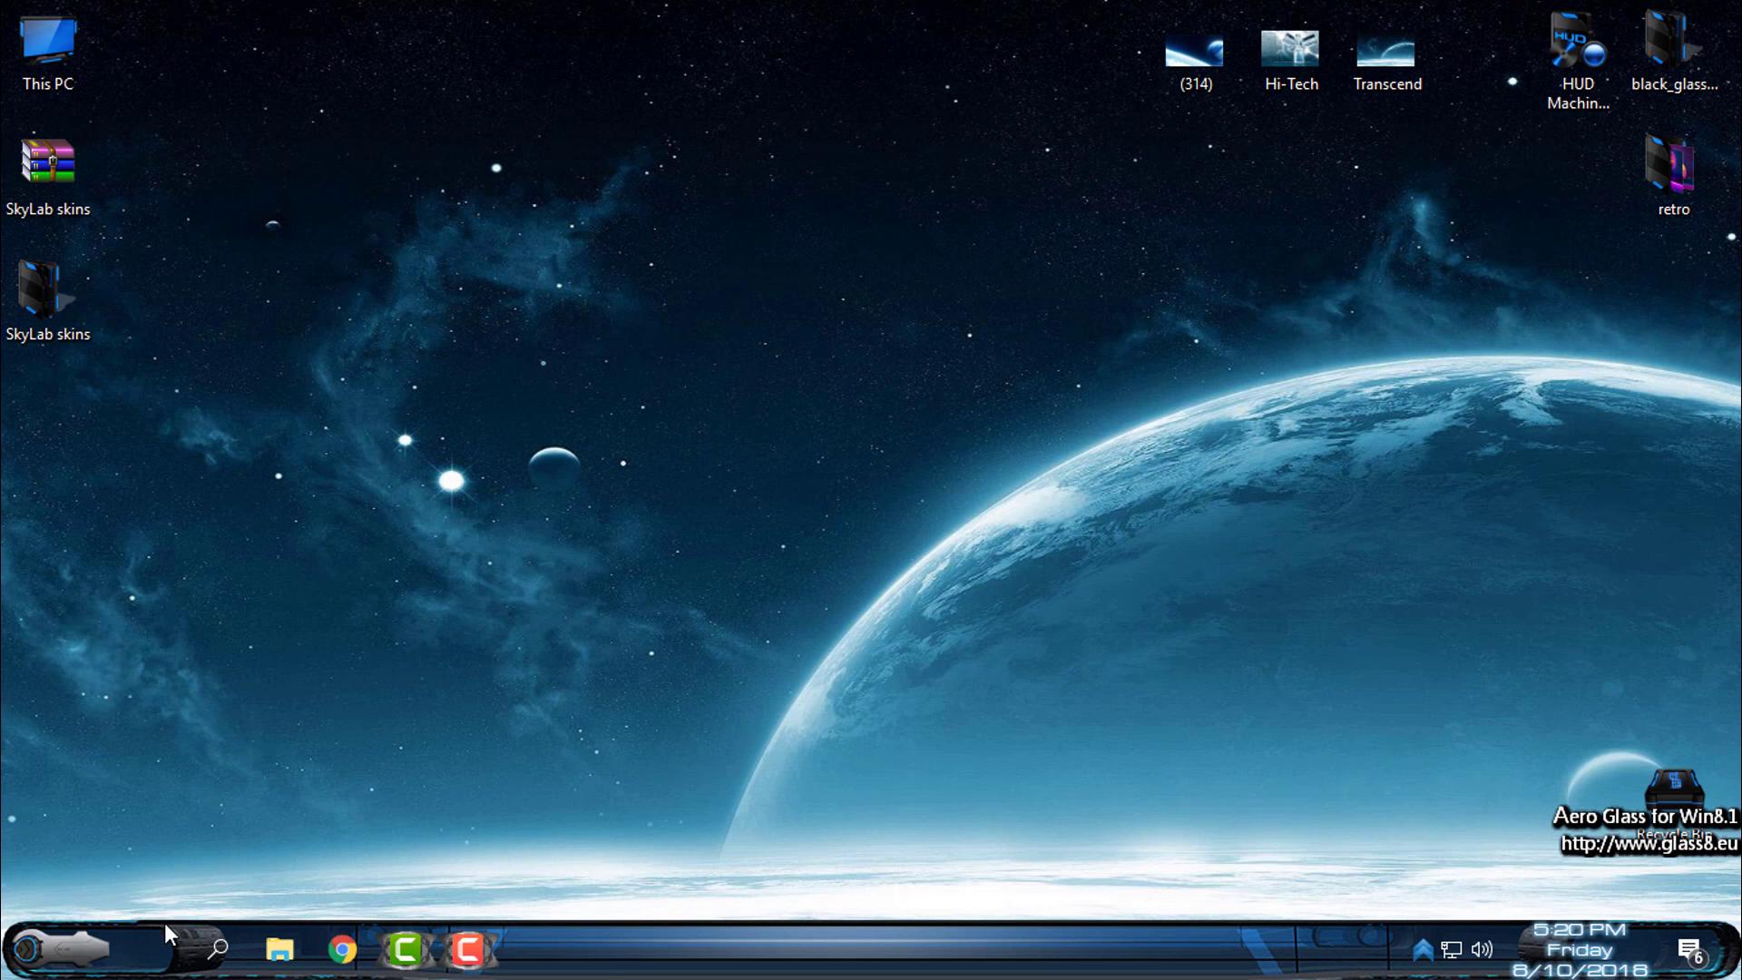
left_click(54, 949)
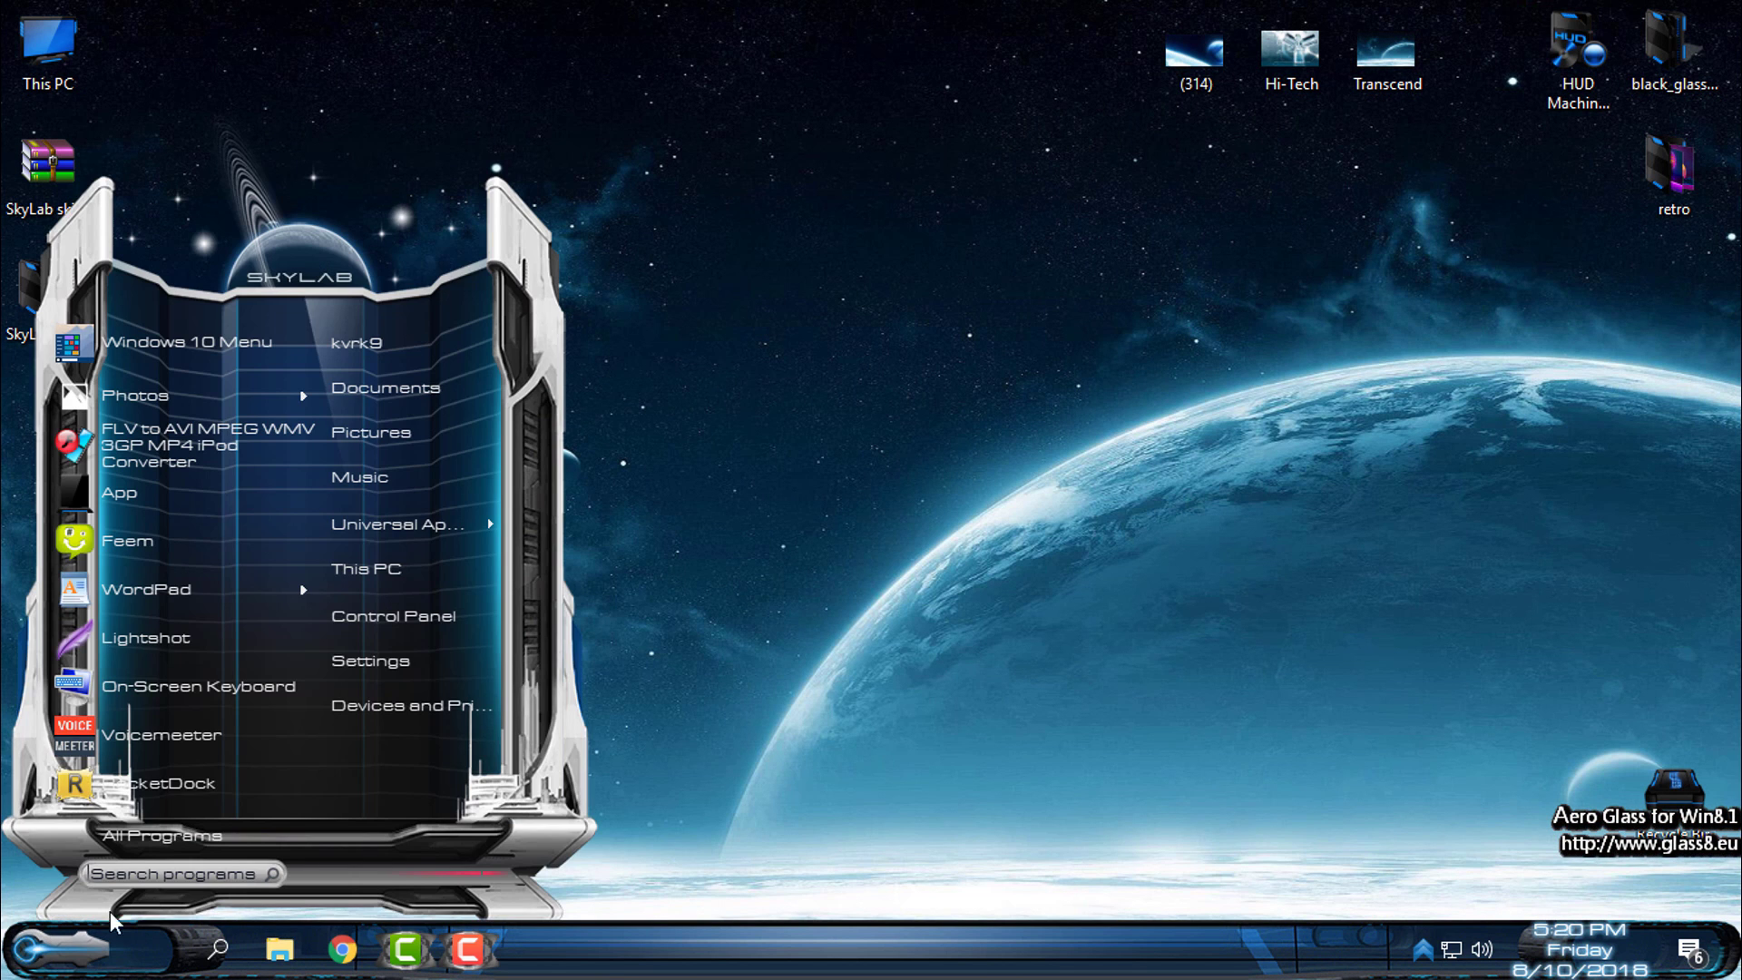
left_click(721, 601)
- Delete the second SkyLab skins desktop icon, then view the Start menu's power options
right_click(41, 317)
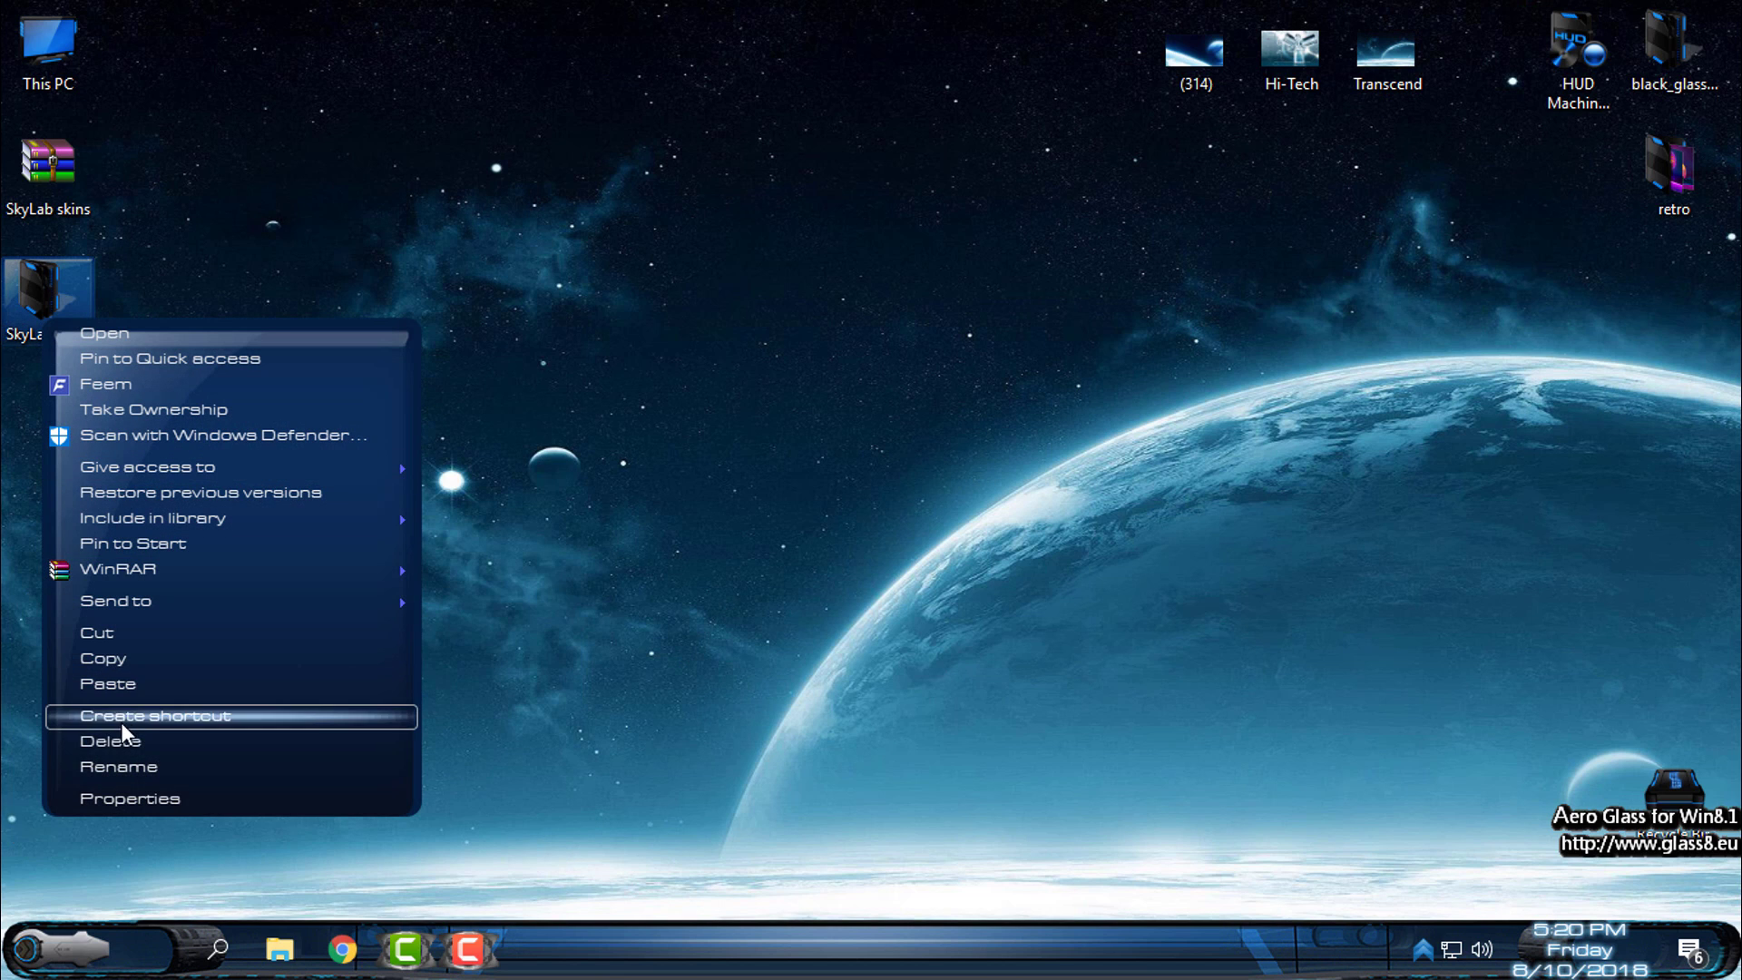
left_click(136, 744)
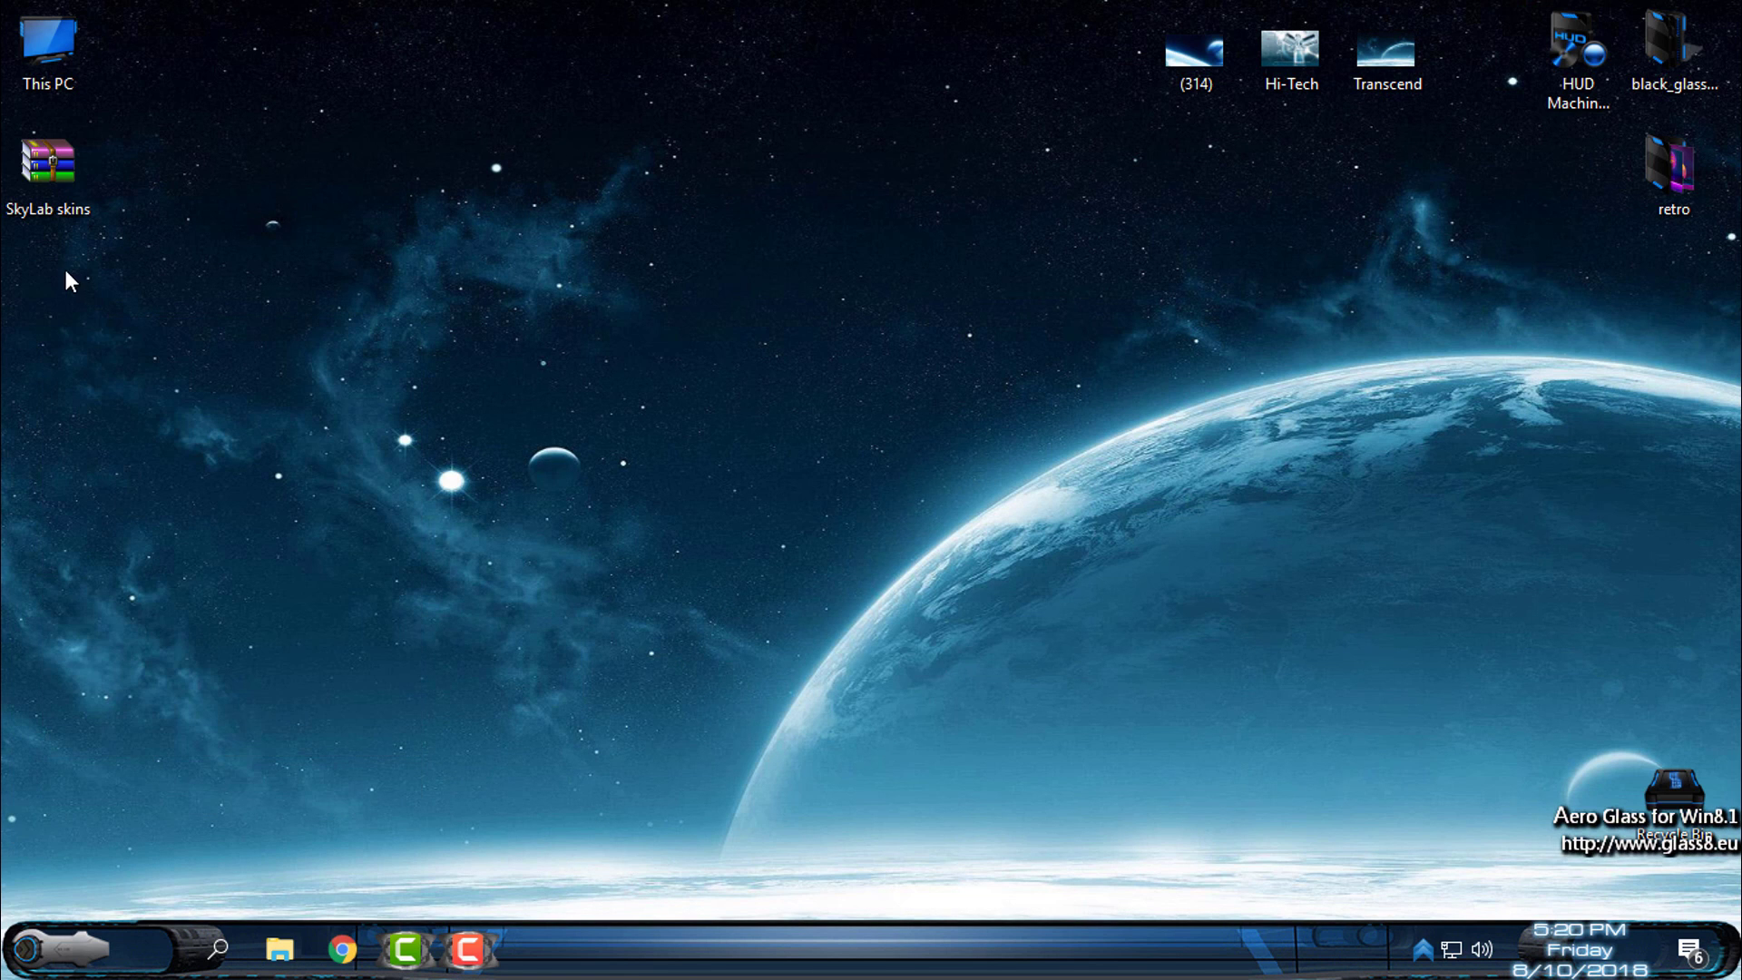
key("super")
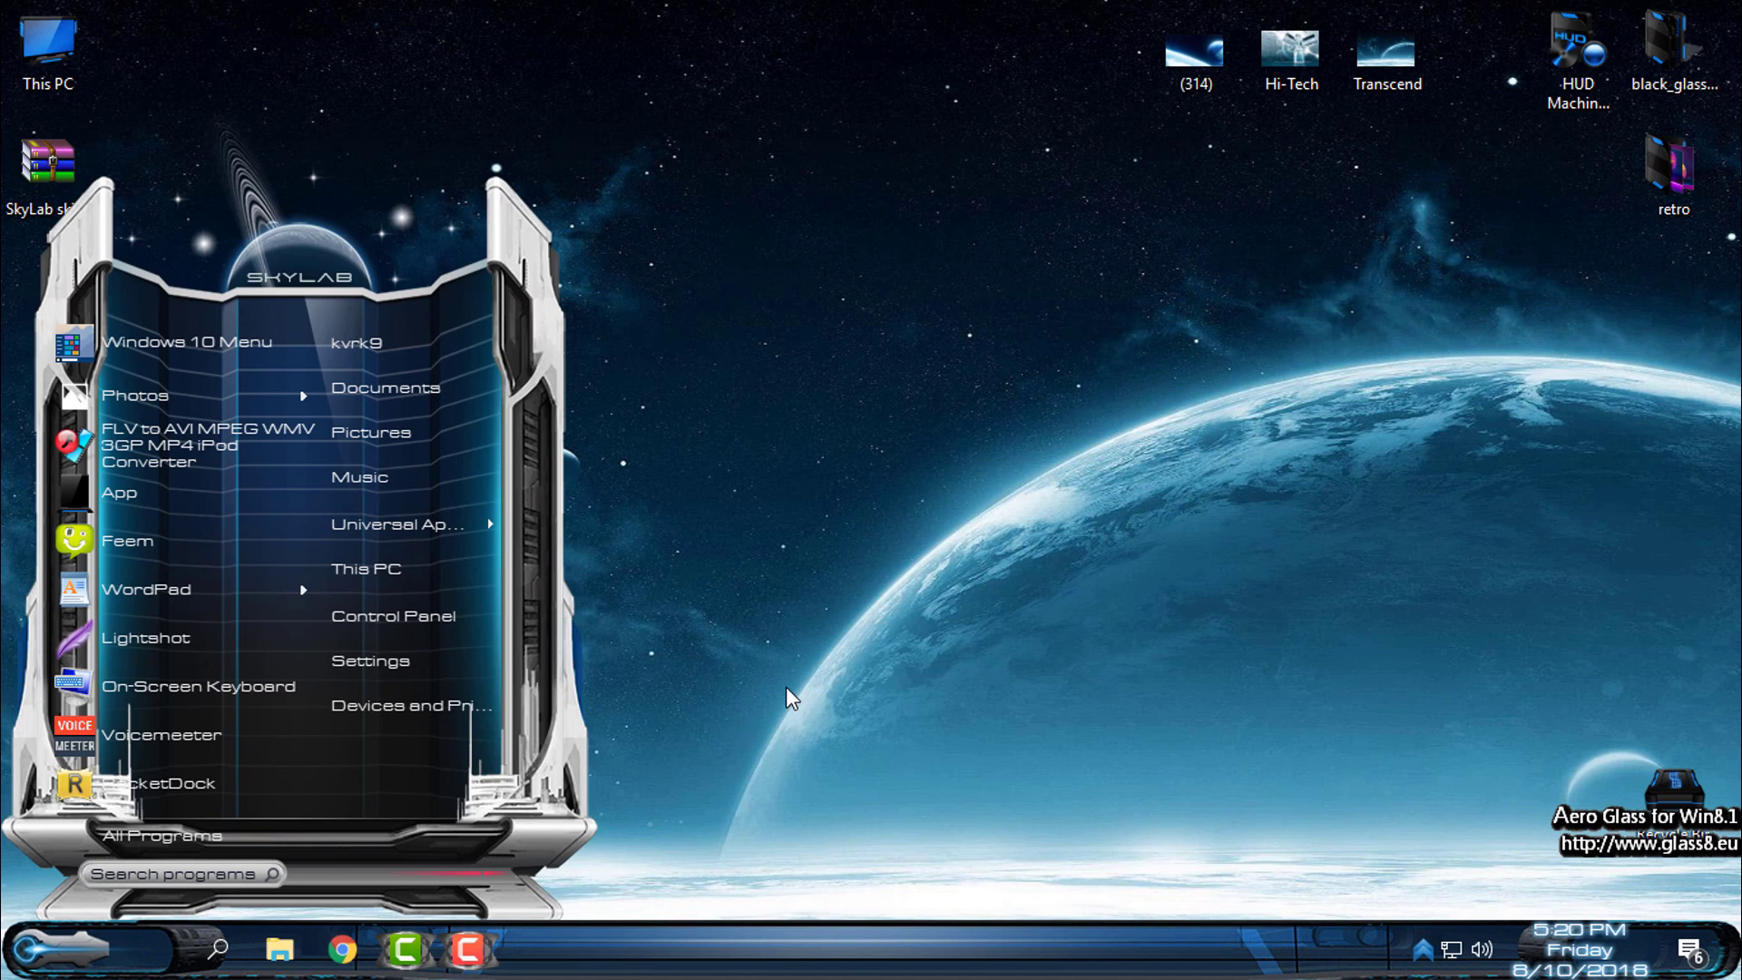
left_click(490, 874)
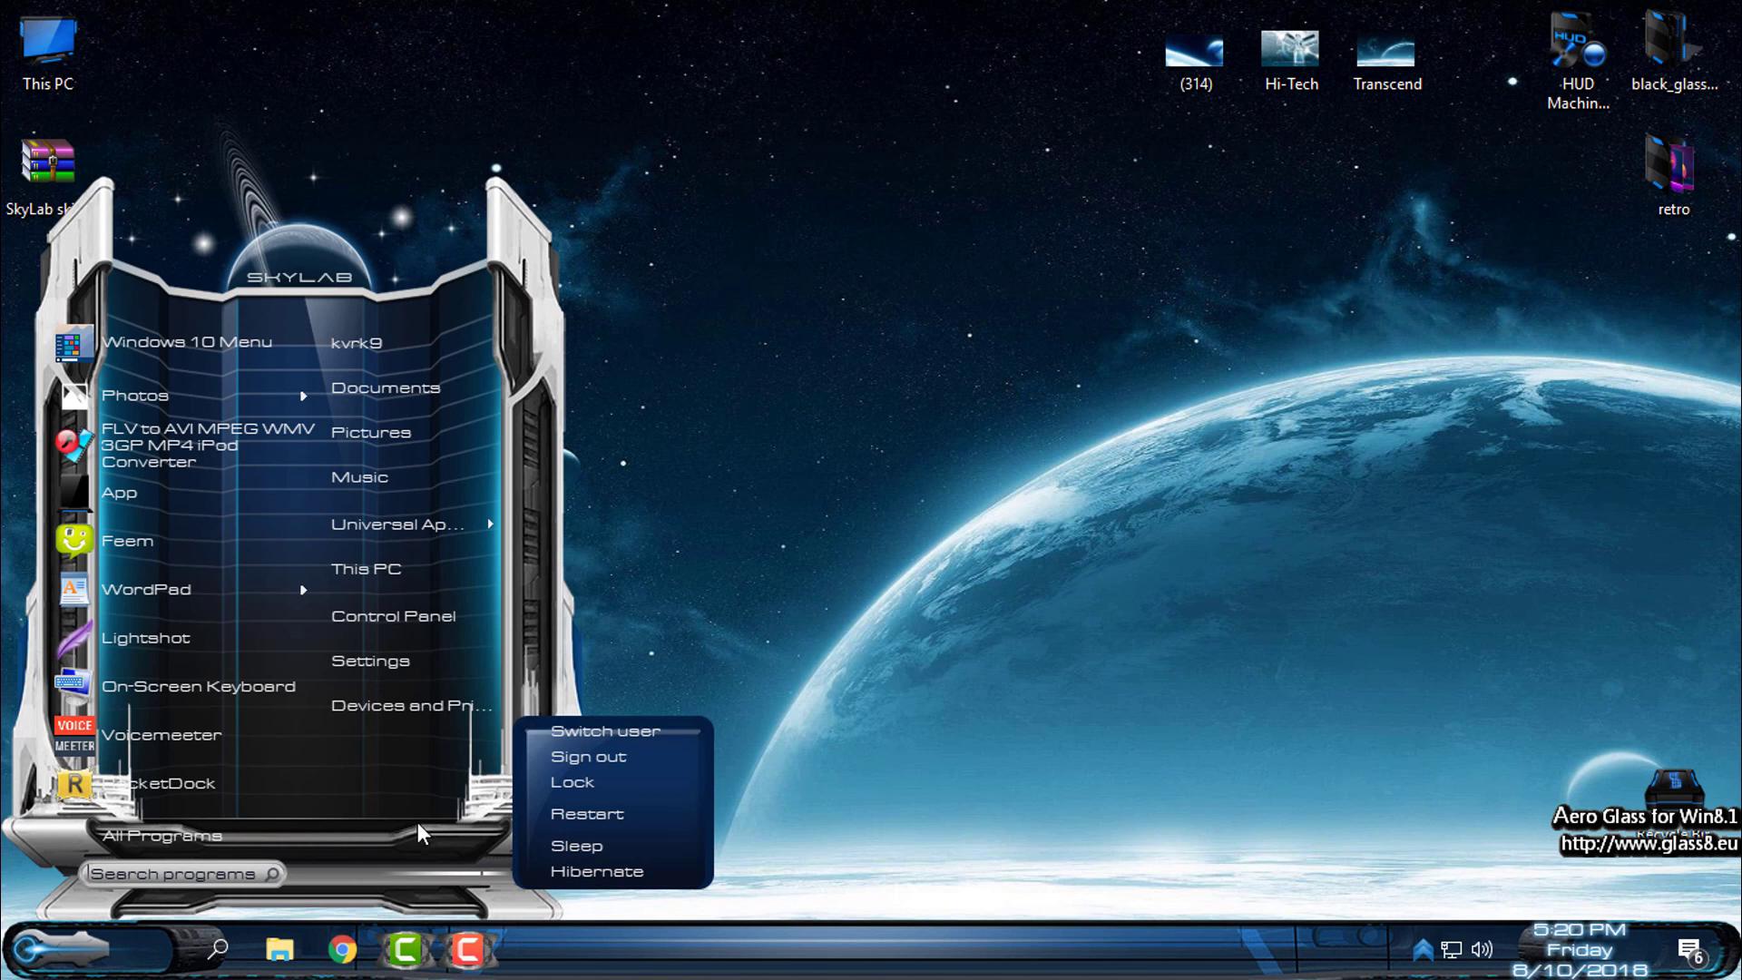
left_click(38, 953)
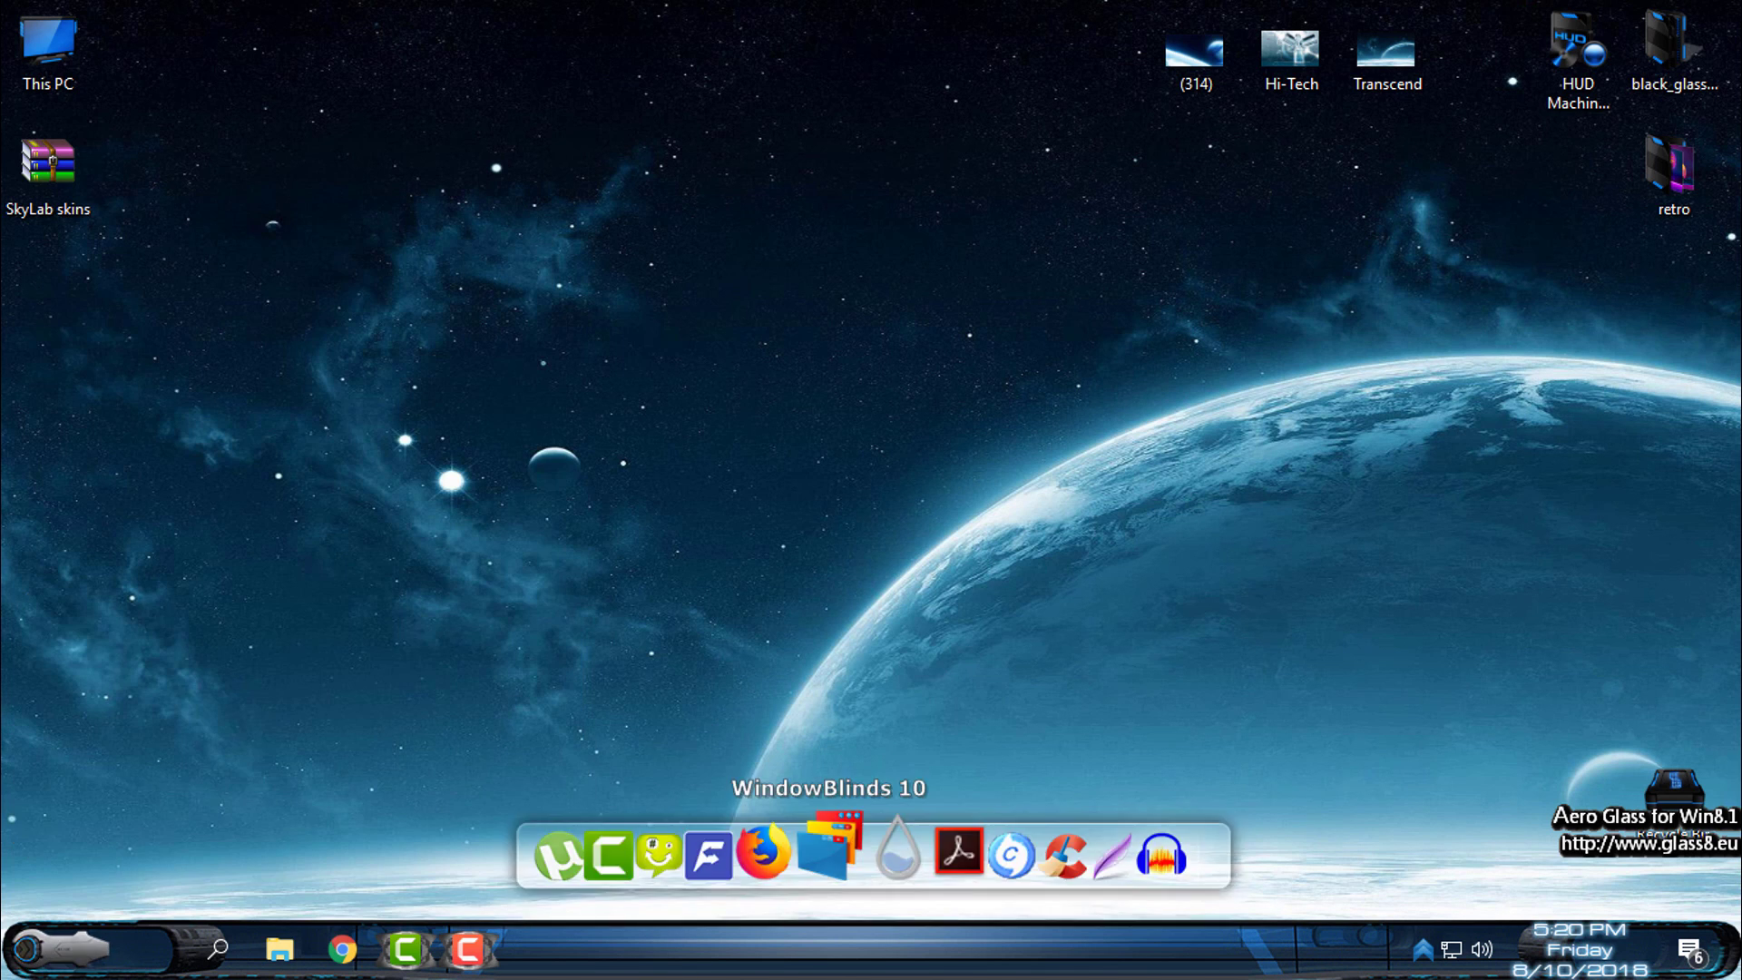
left_click(844, 860)
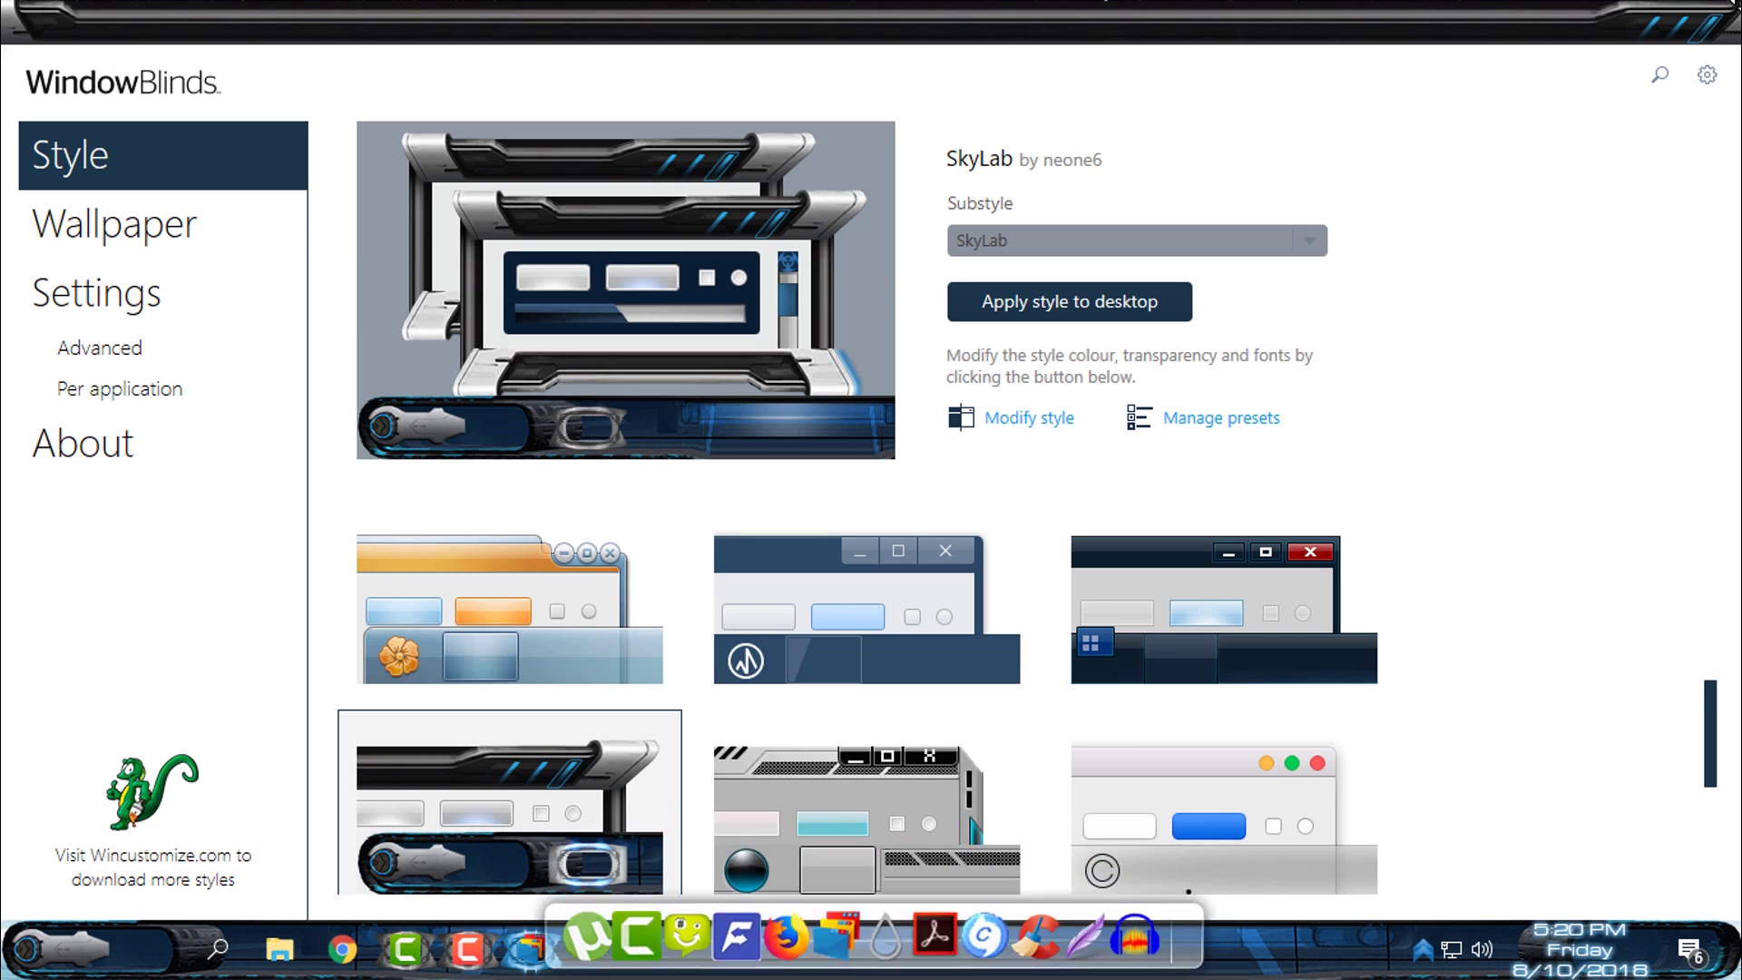
left_click(1654, 33)
left_click(28, 951)
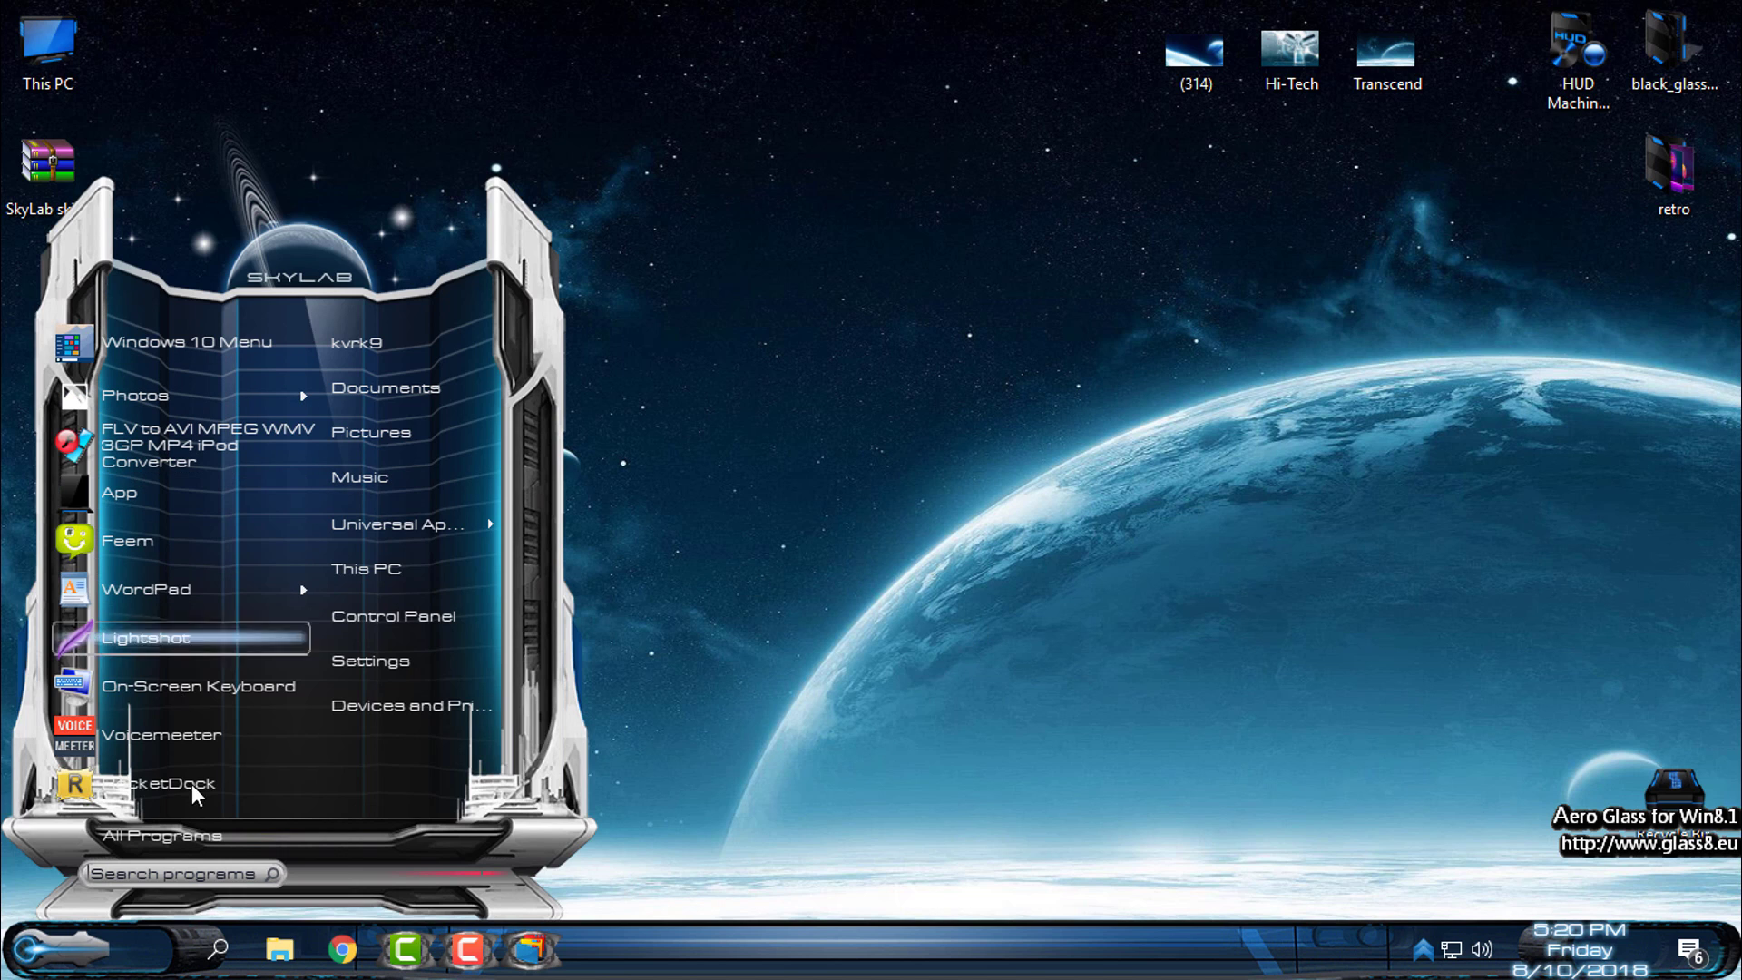
left_click(782, 763)
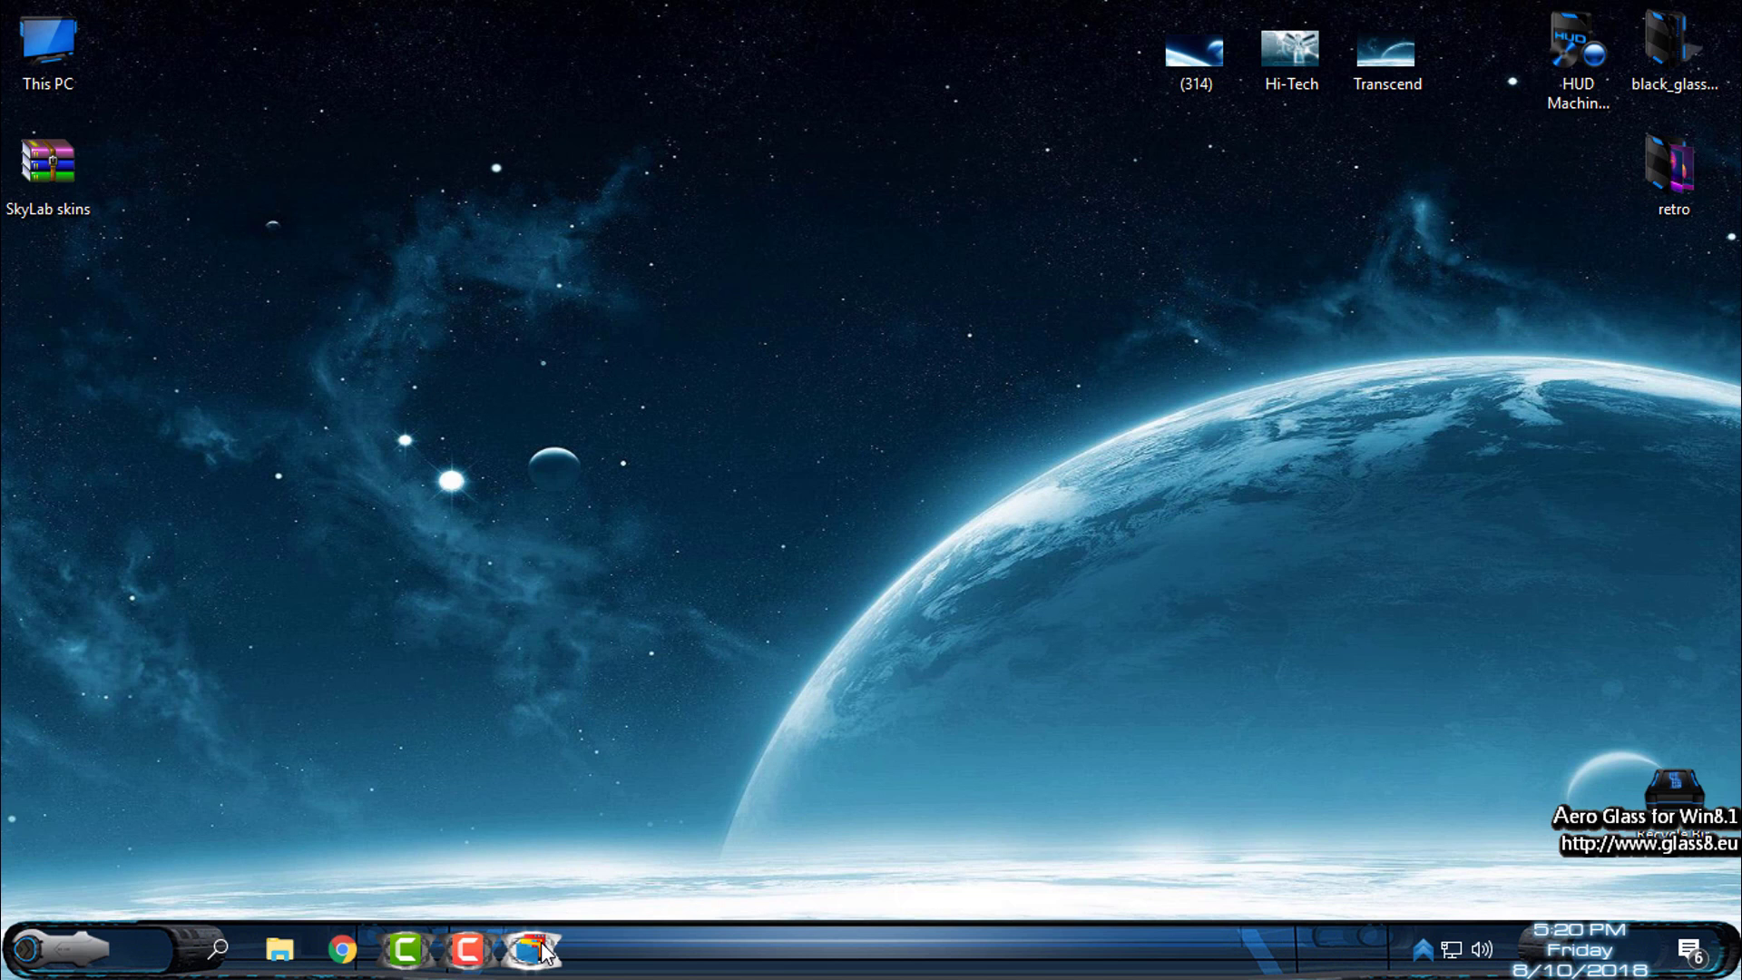
left_click(532, 949)
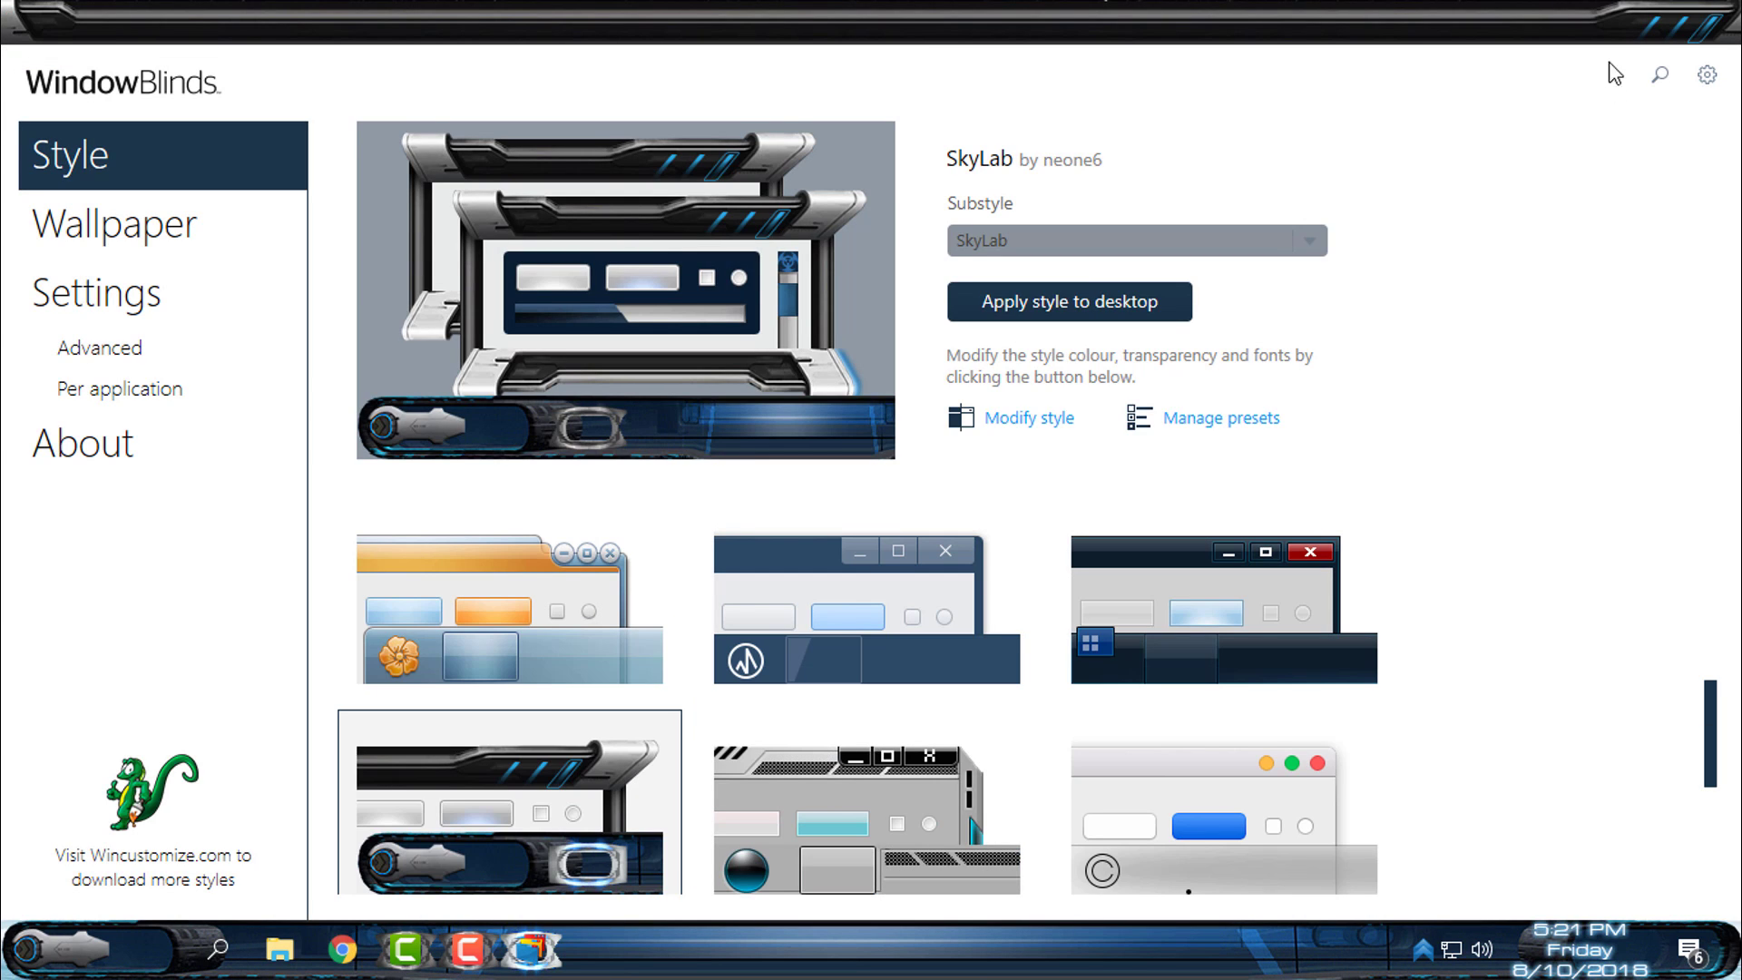
left_click(1650, 27)
key("super")
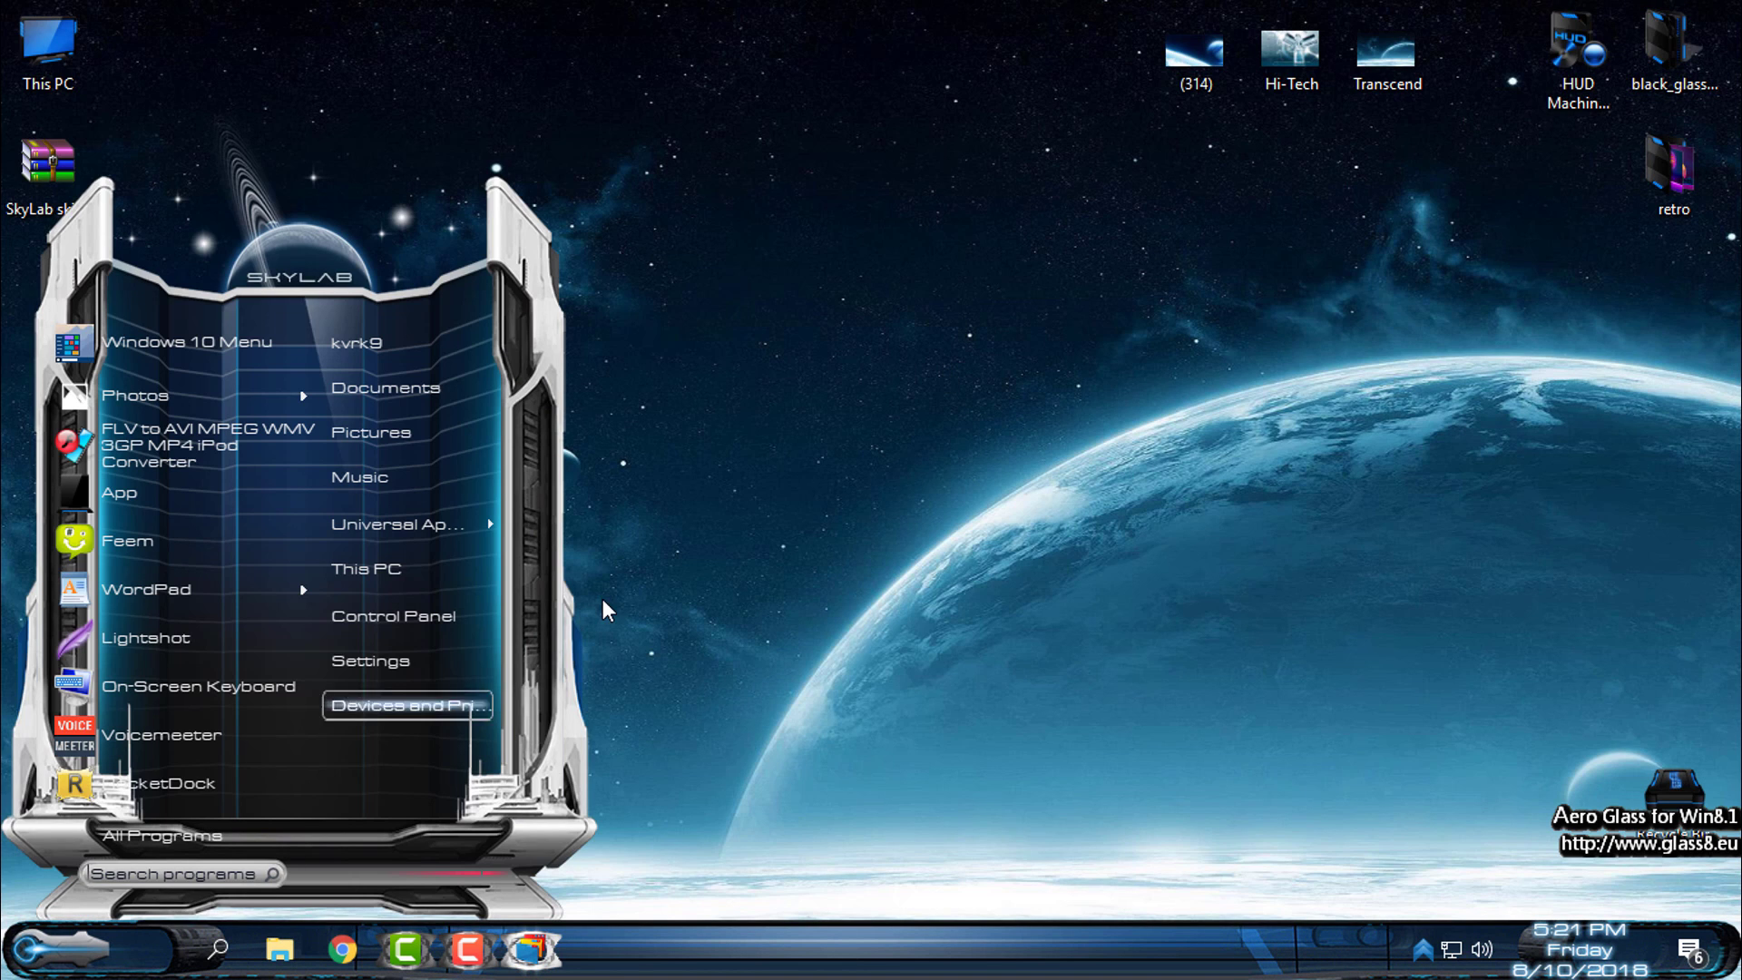
left_click(695, 695)
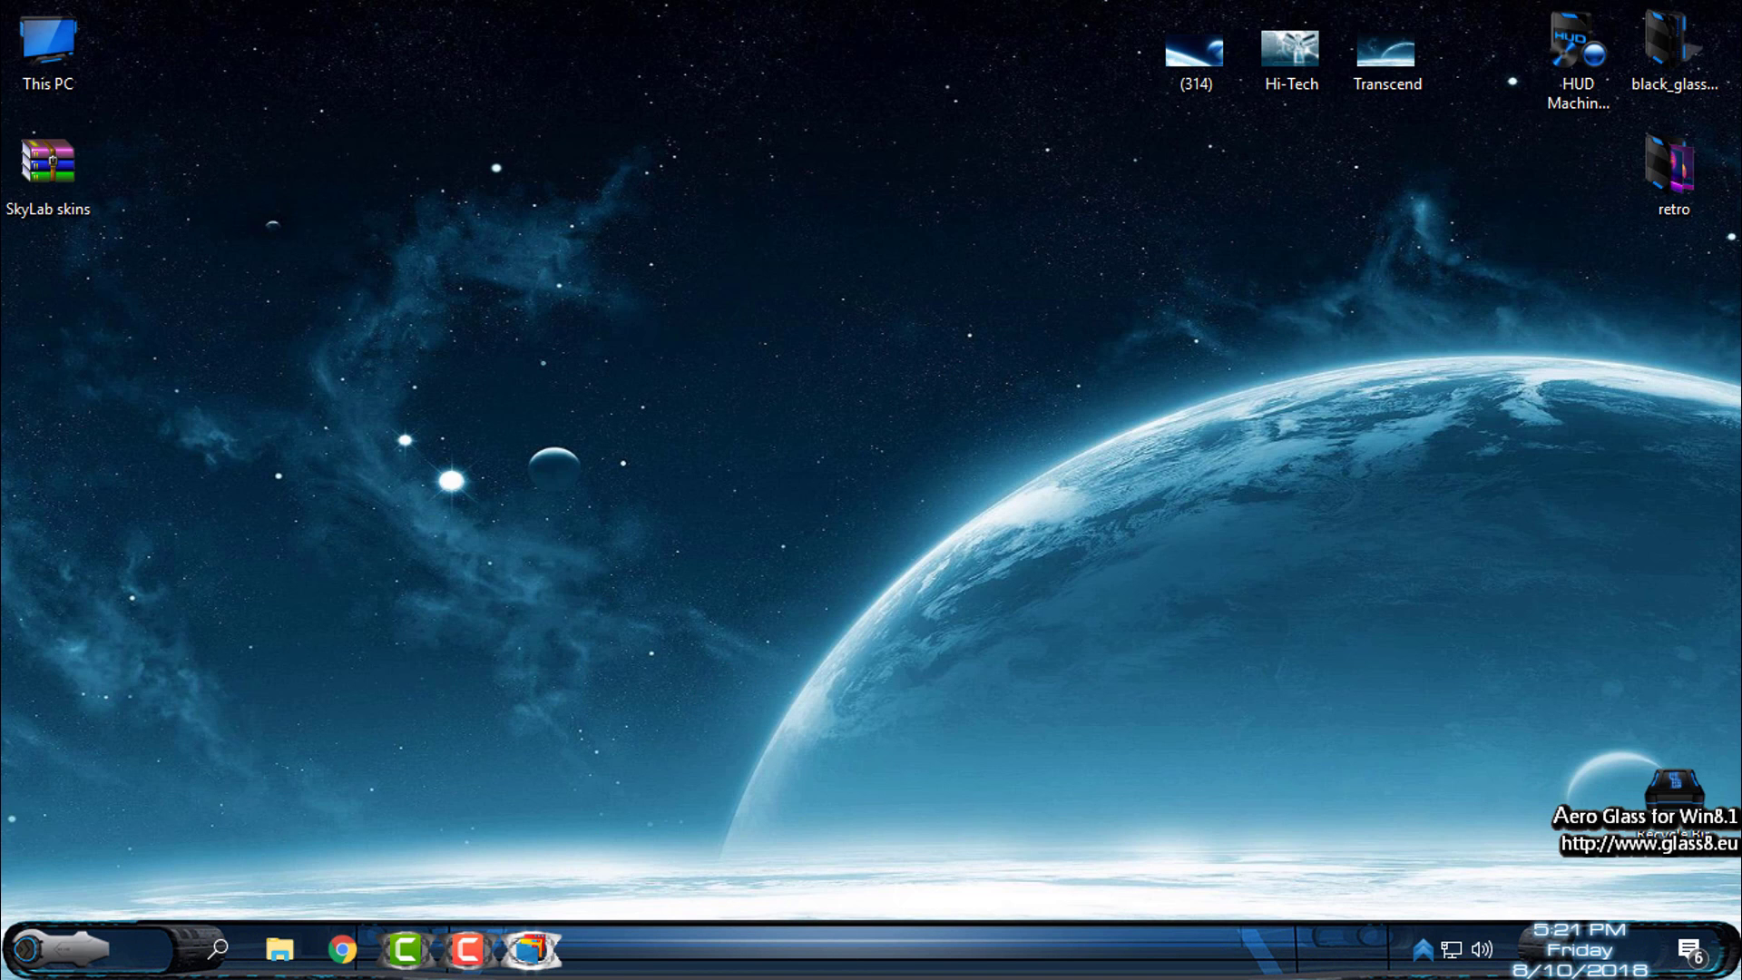
left_click(529, 953)
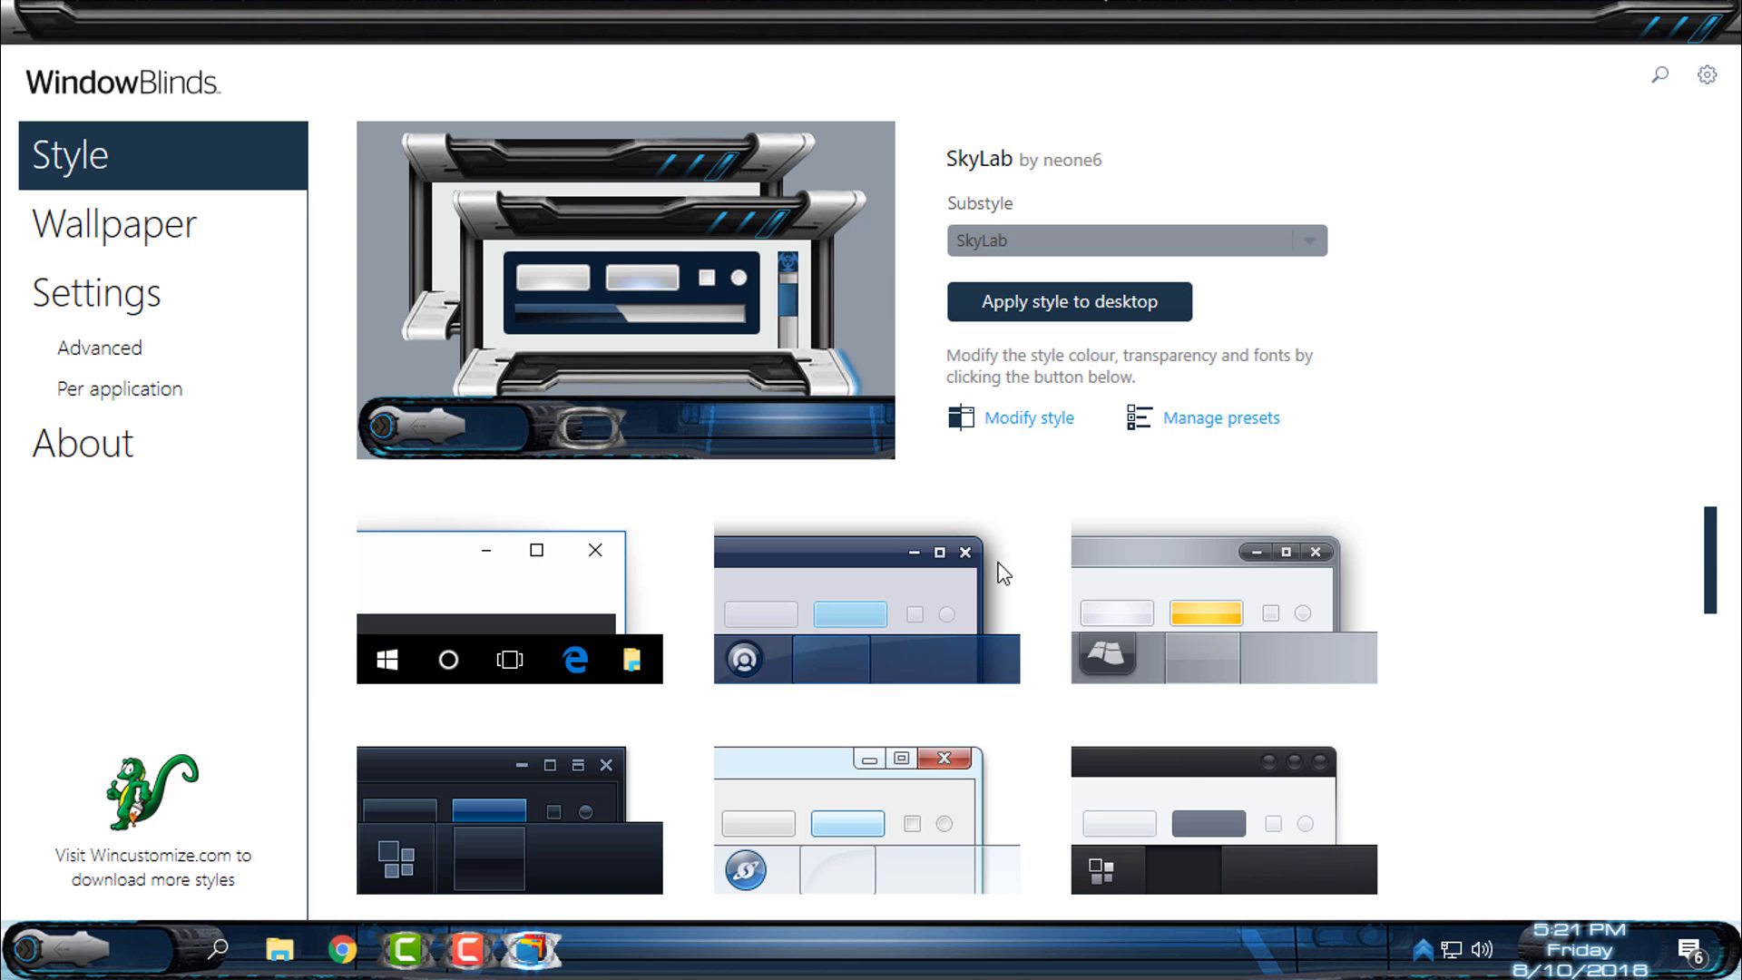
left_click(1645, 20)
right_click(510, 323)
left_click(584, 416)
left_click(58, 948)
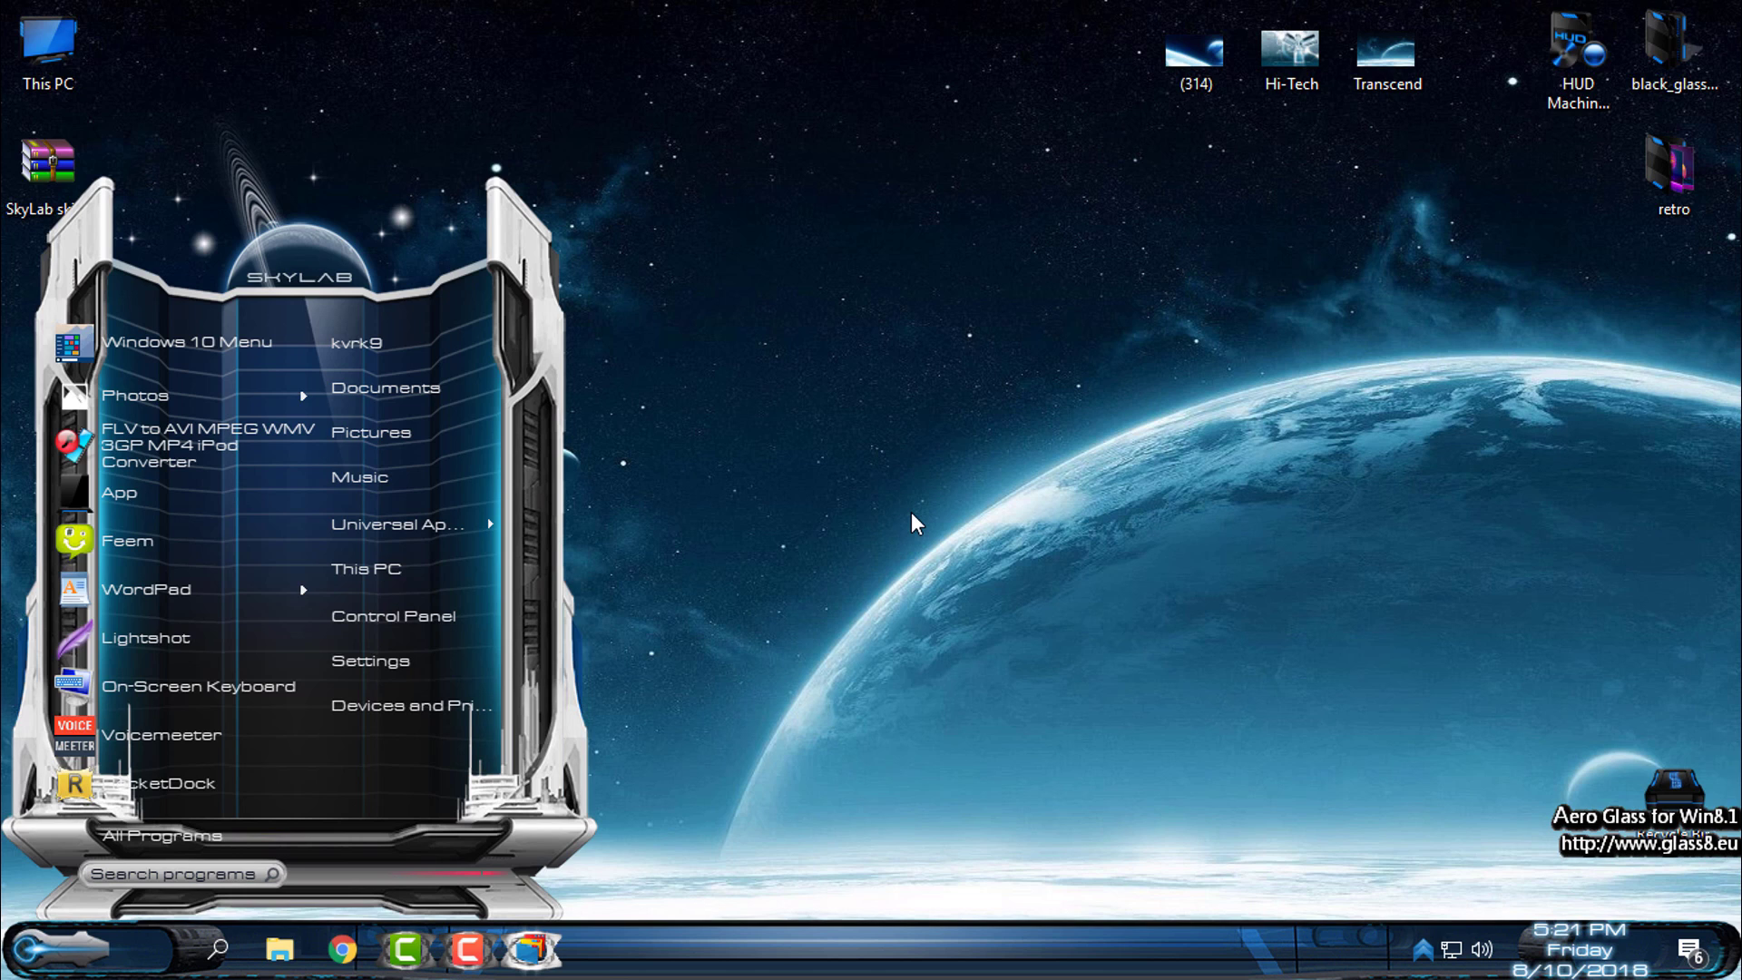
mouse_move(872, 903)
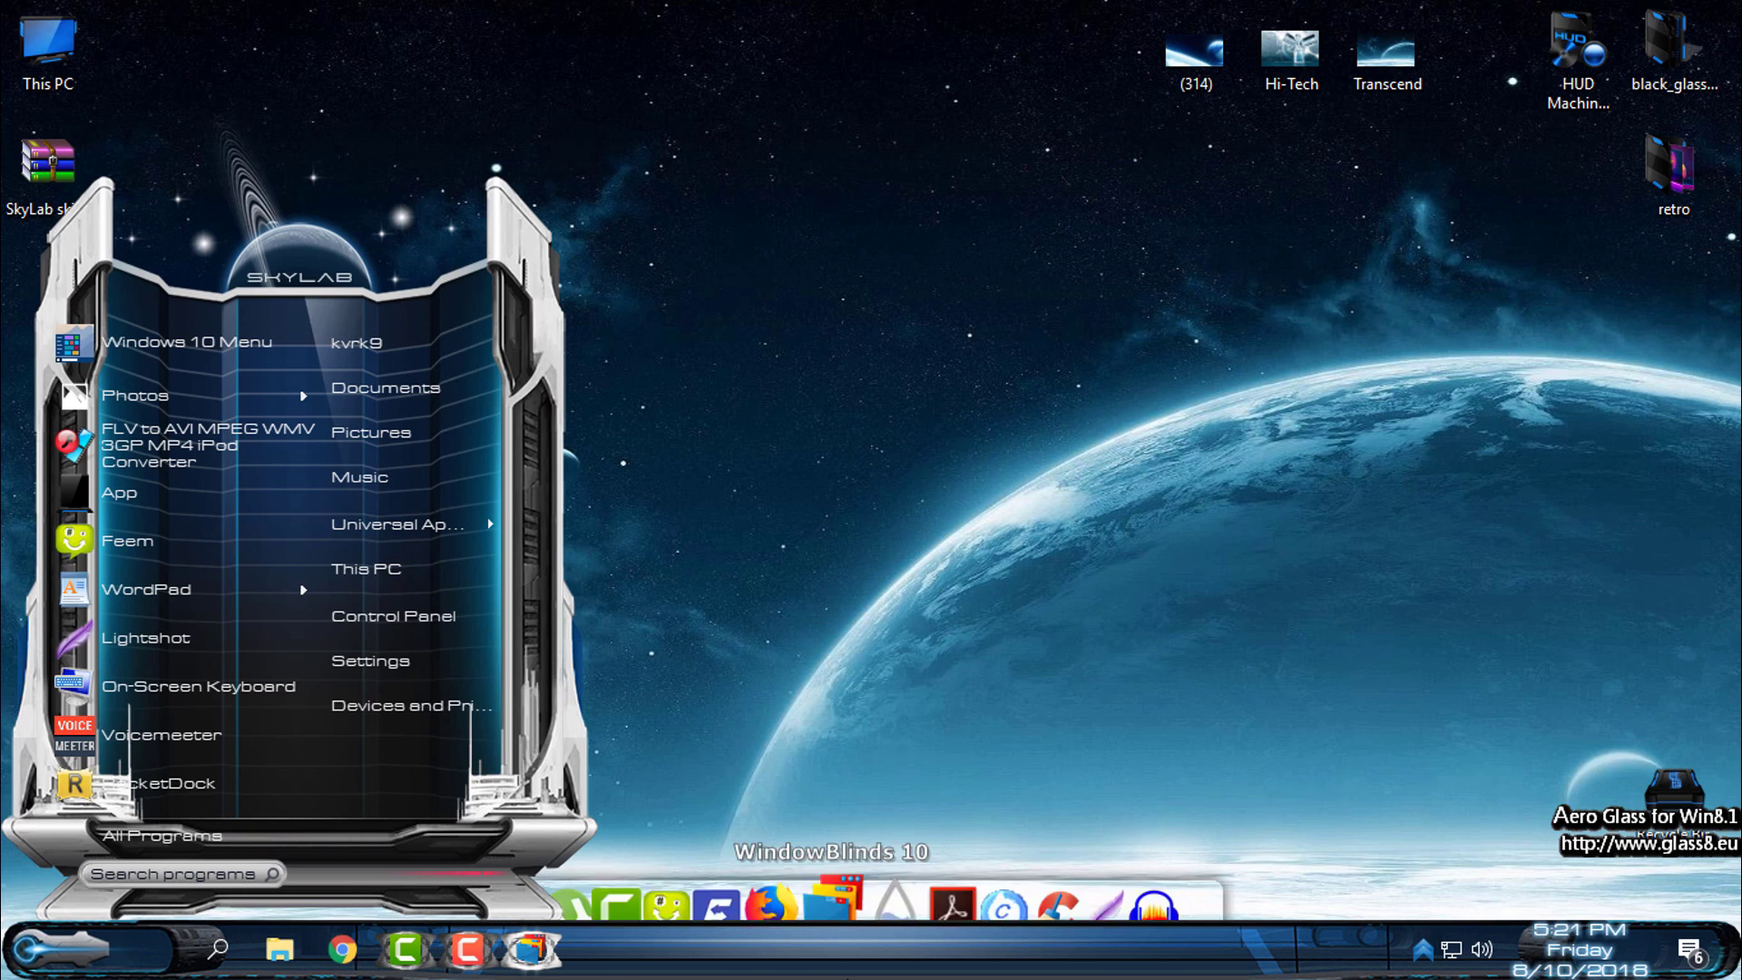
- Show the Start menu with its Universal Apps submenu, then refresh the desktop
left_click(411, 766)
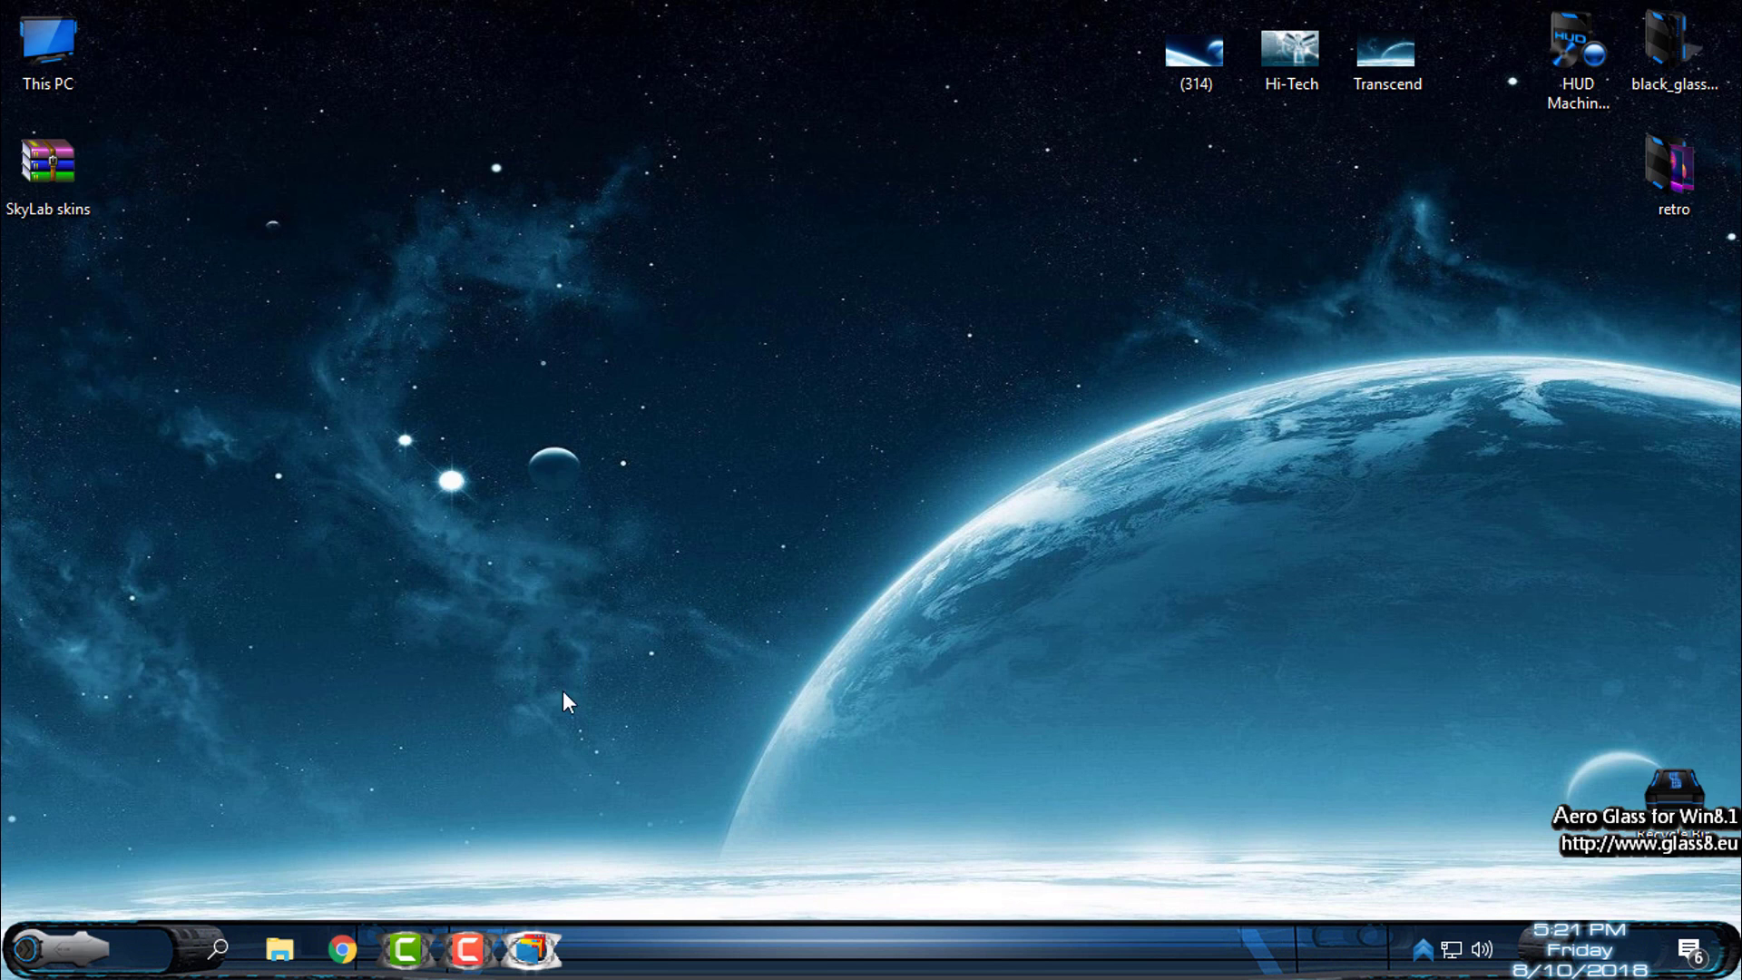
left_click(34, 958)
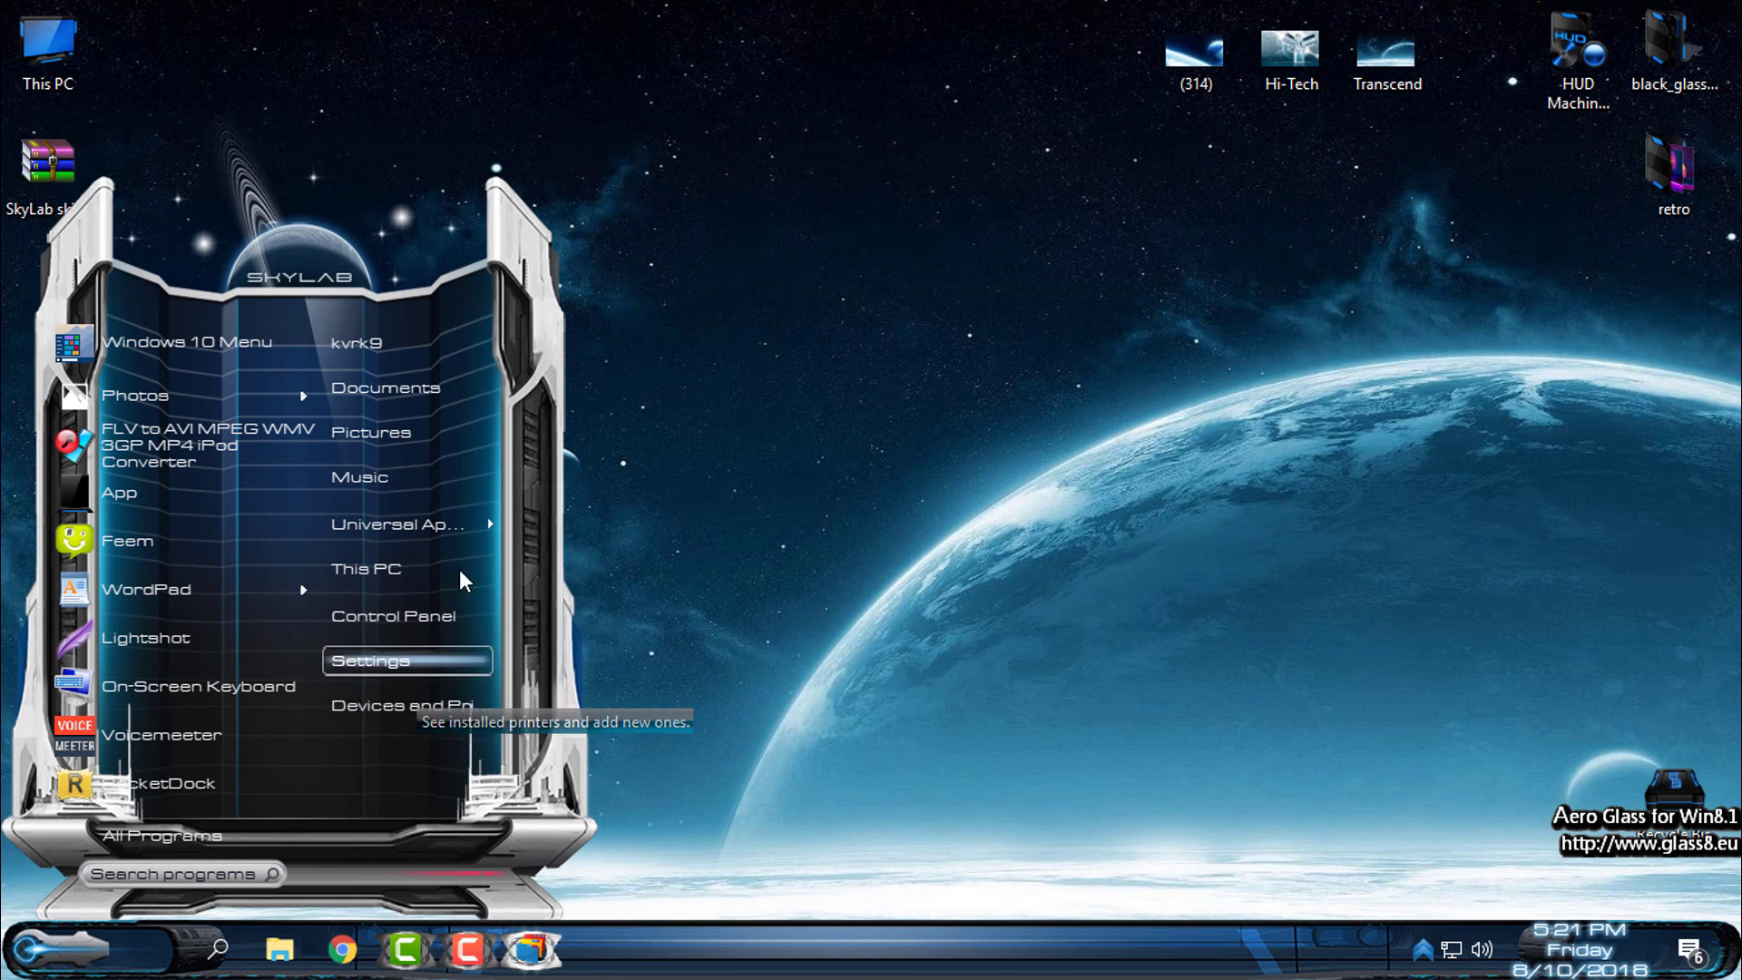
left_click(813, 358)
left_click(33, 949)
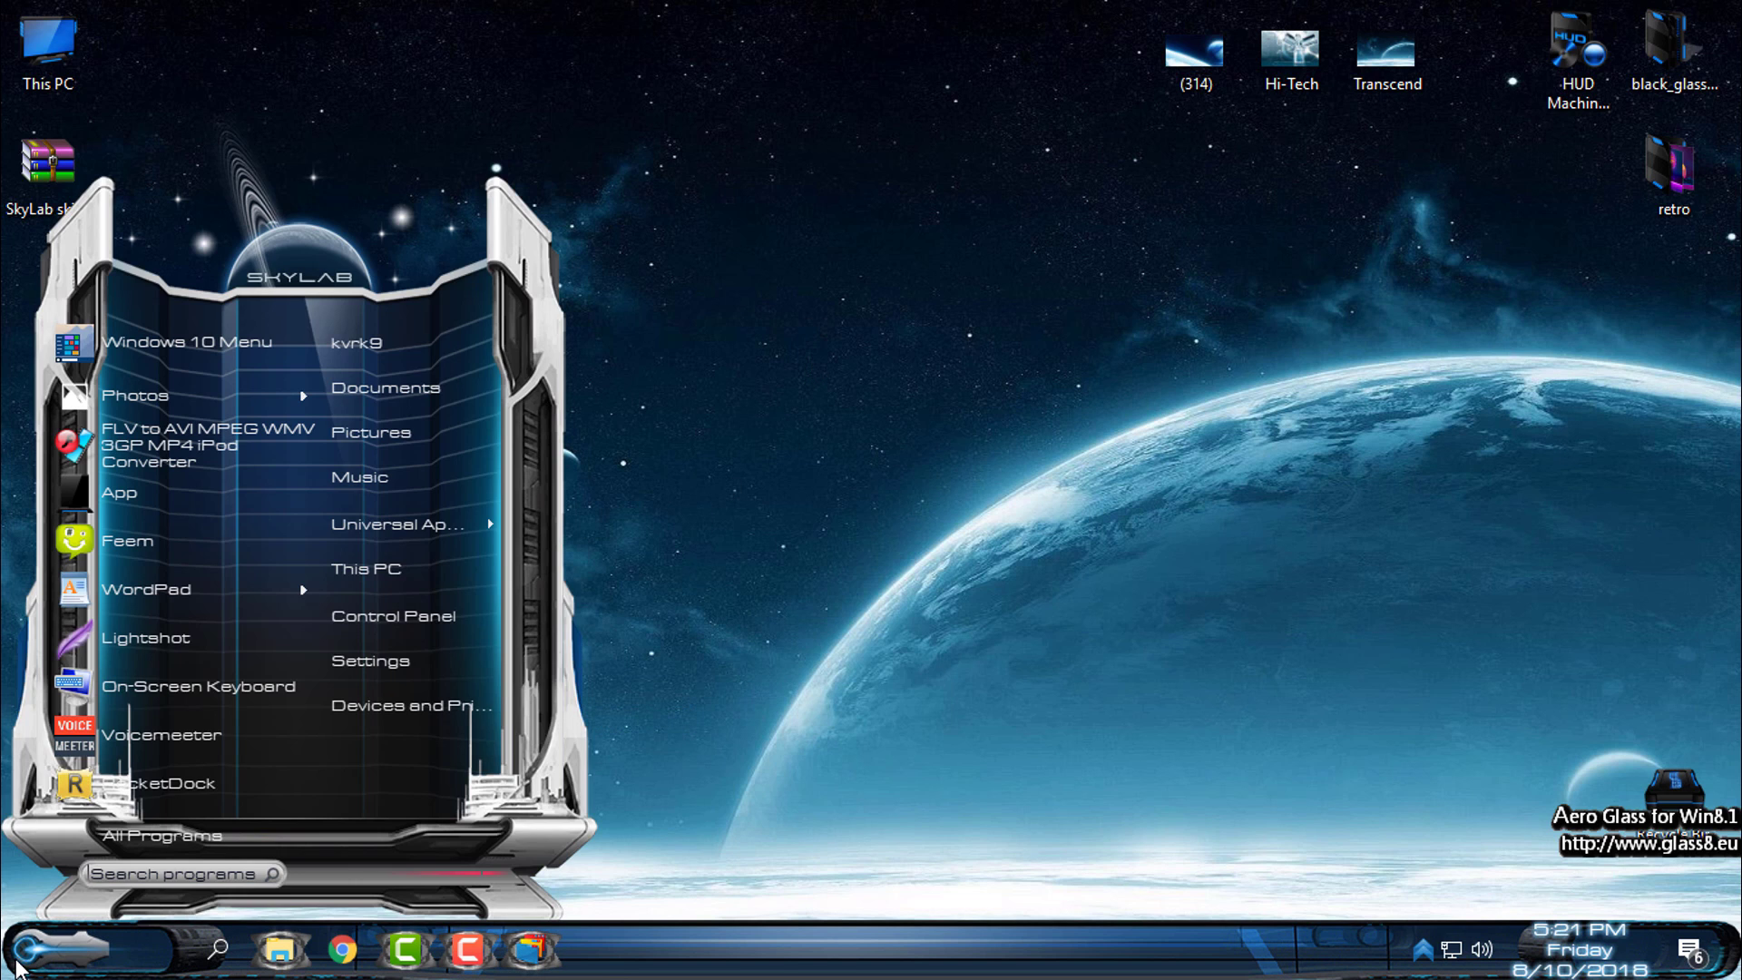
right_click(696, 240)
left_click(747, 328)
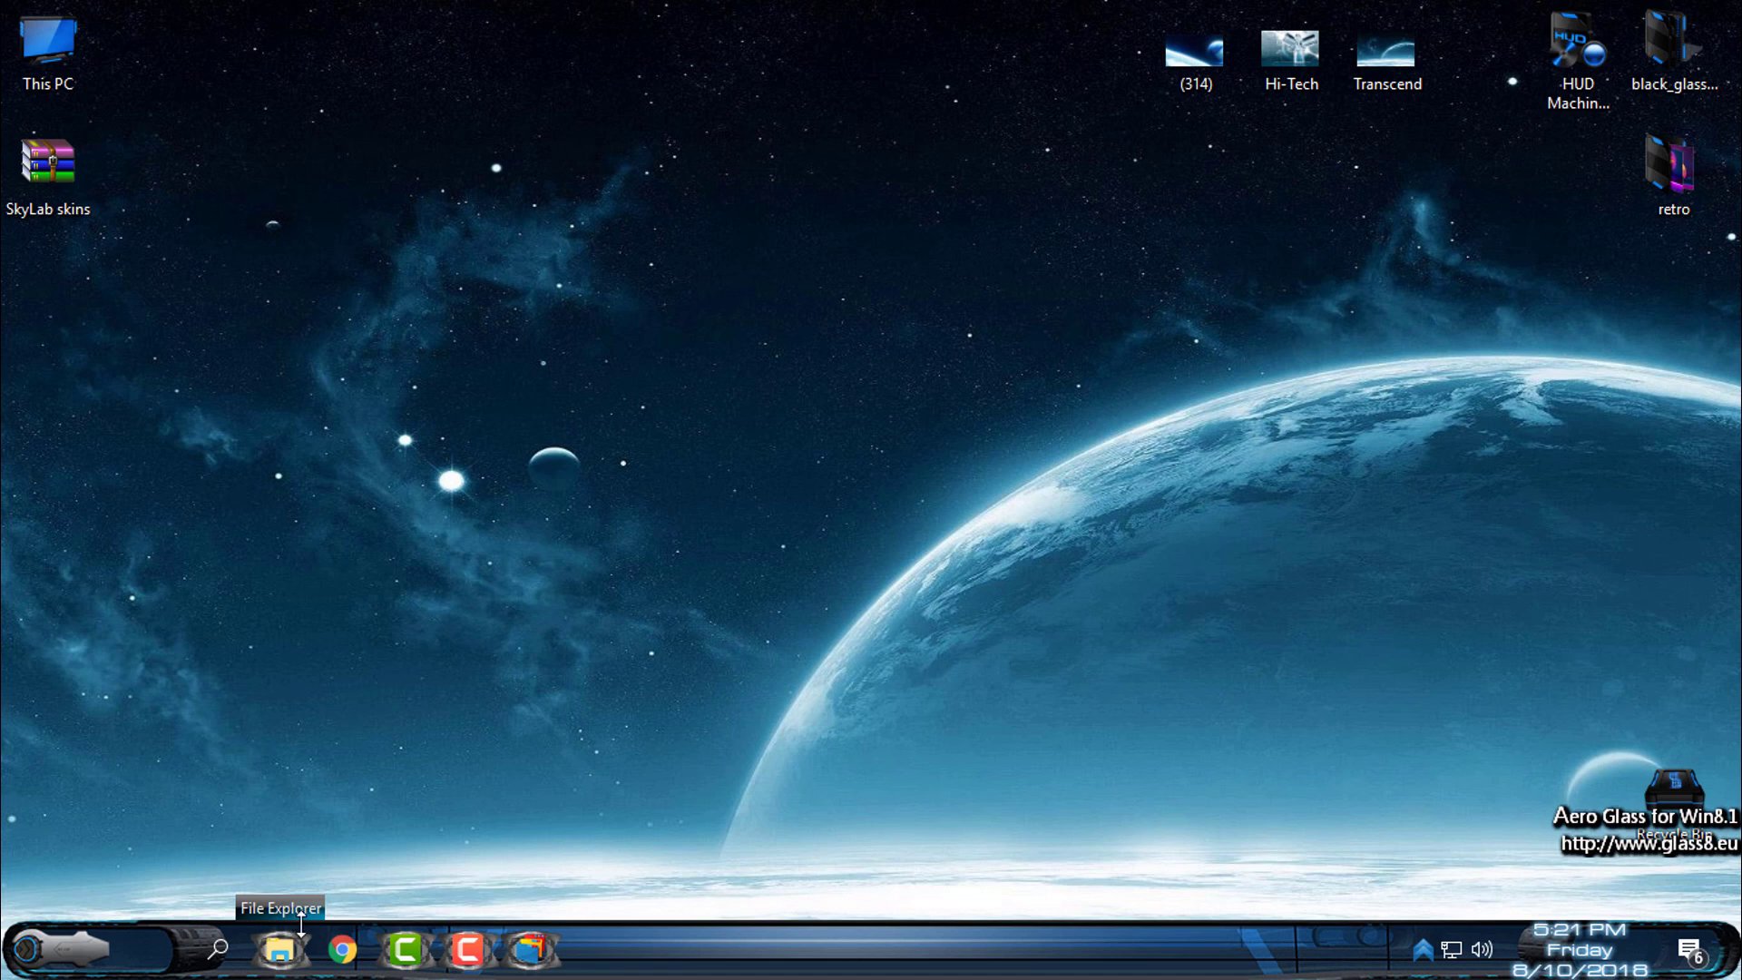
- Open and close the skinned This PC window, then bring up the Start menu again
left_click(294, 952)
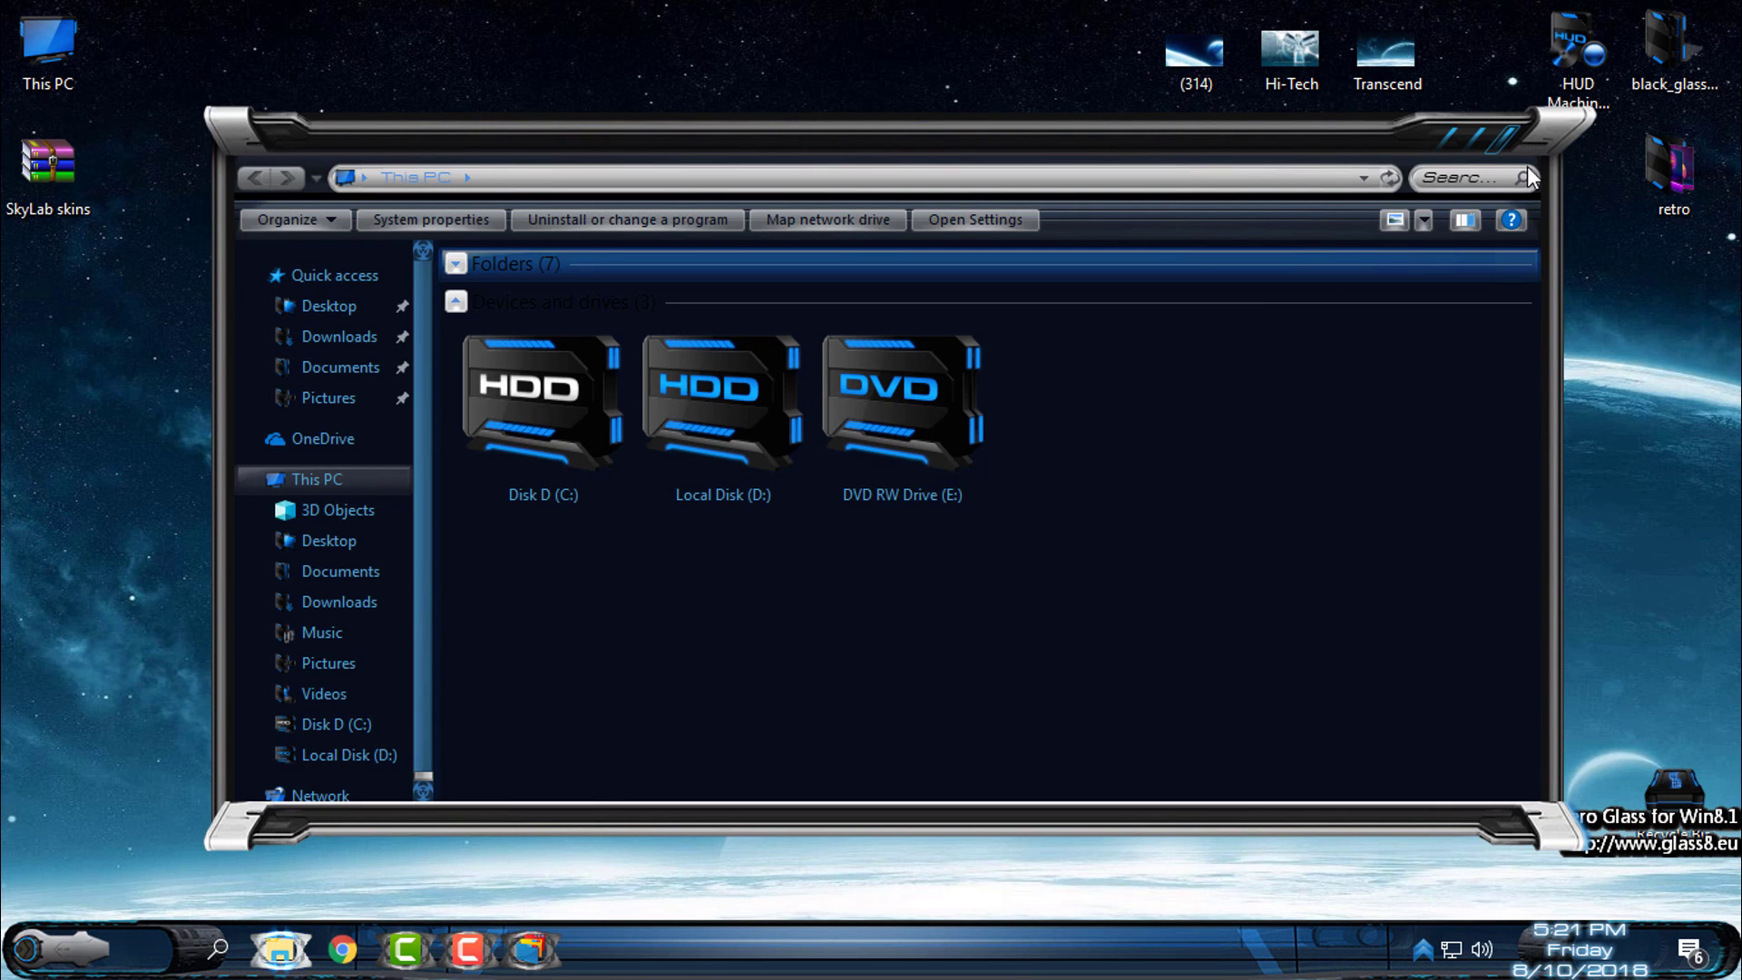
left_click(1501, 140)
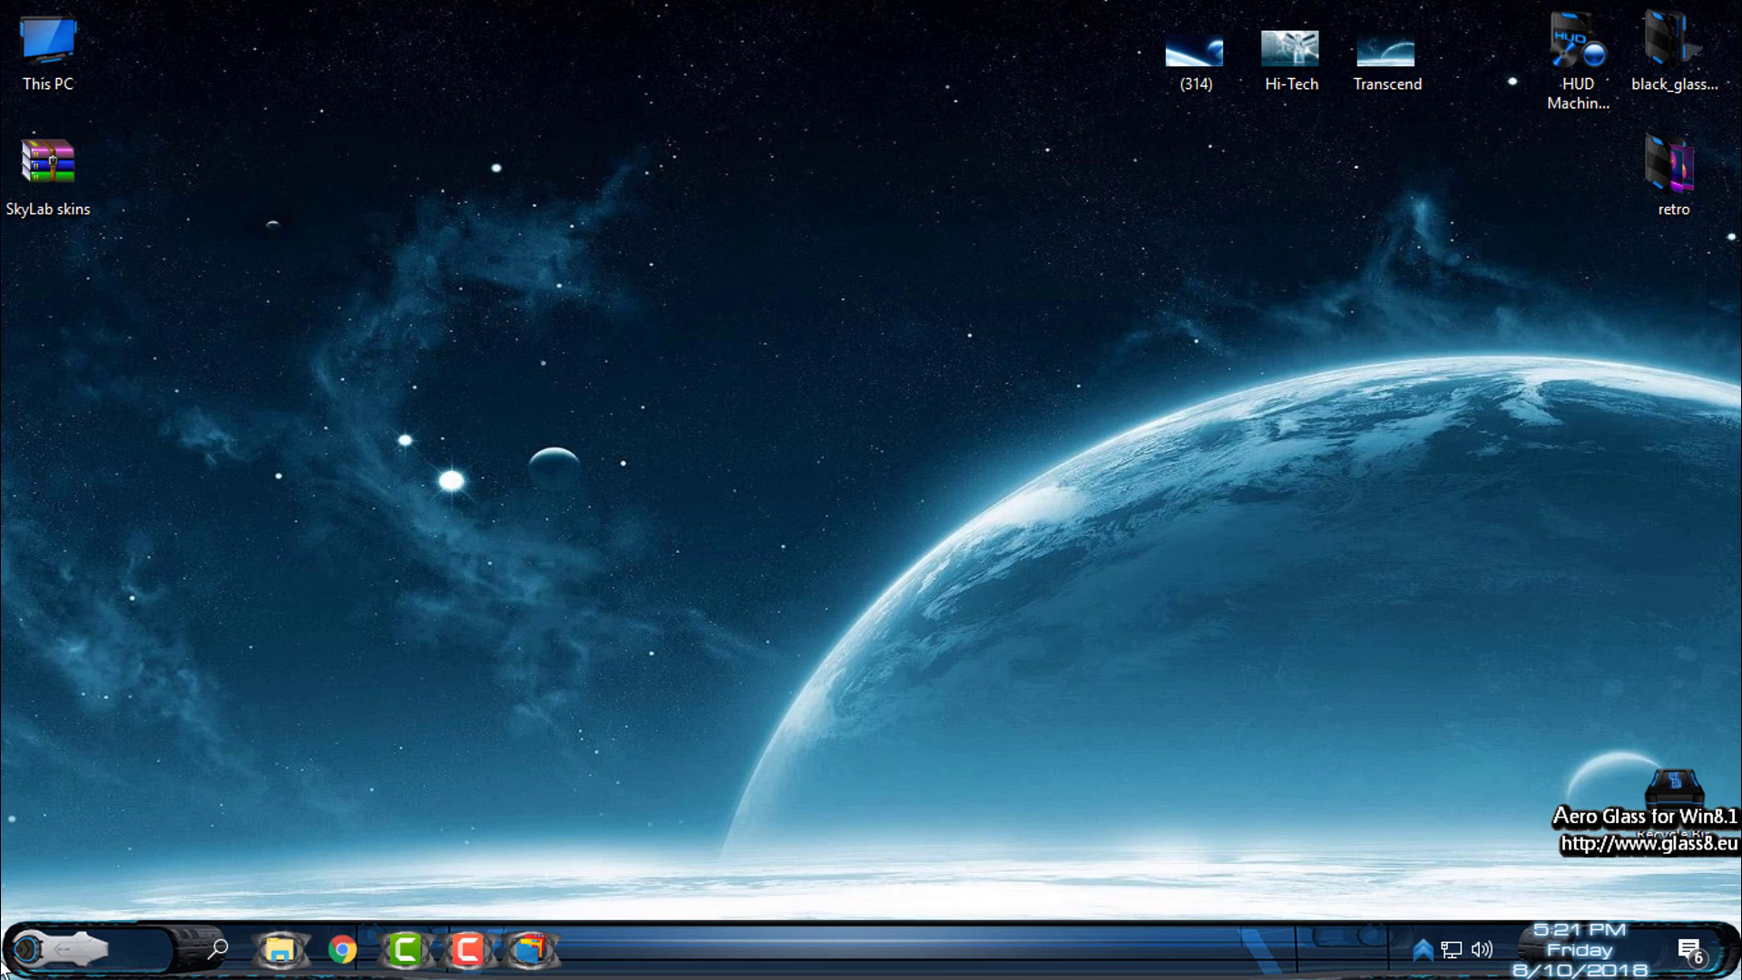
left_click(60, 947)
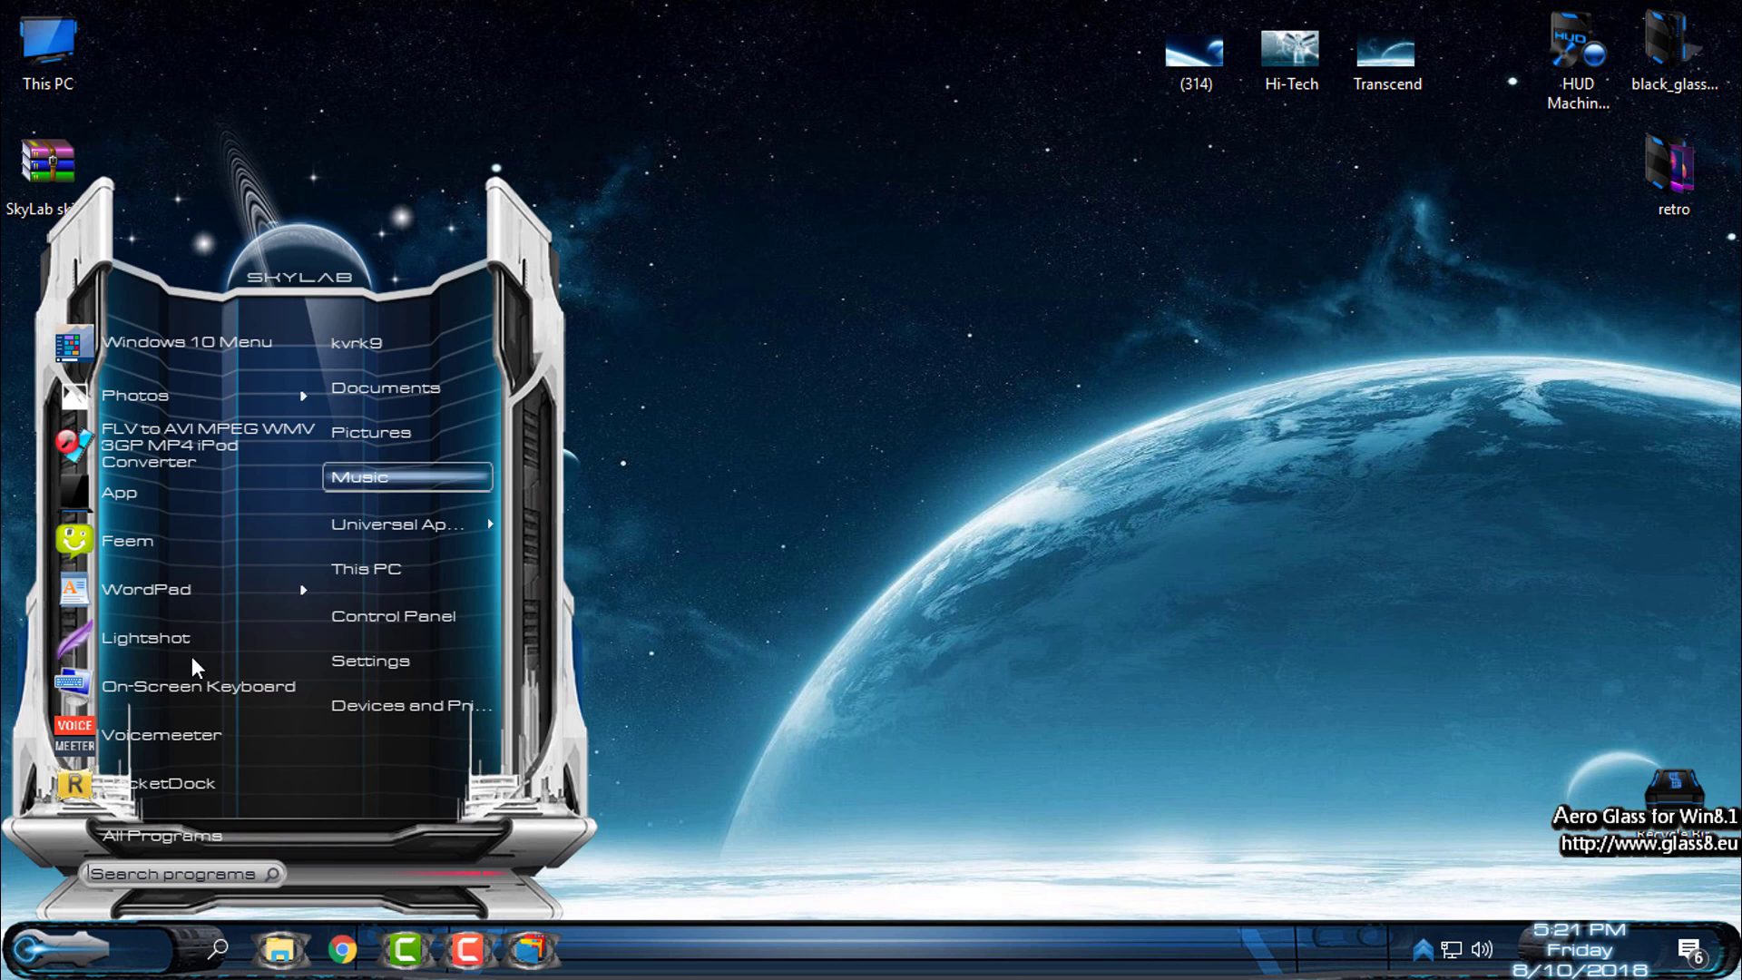
- Browse All Programs, close Start, then show and dismiss the skinned desktop context menu
left_click(232, 841)
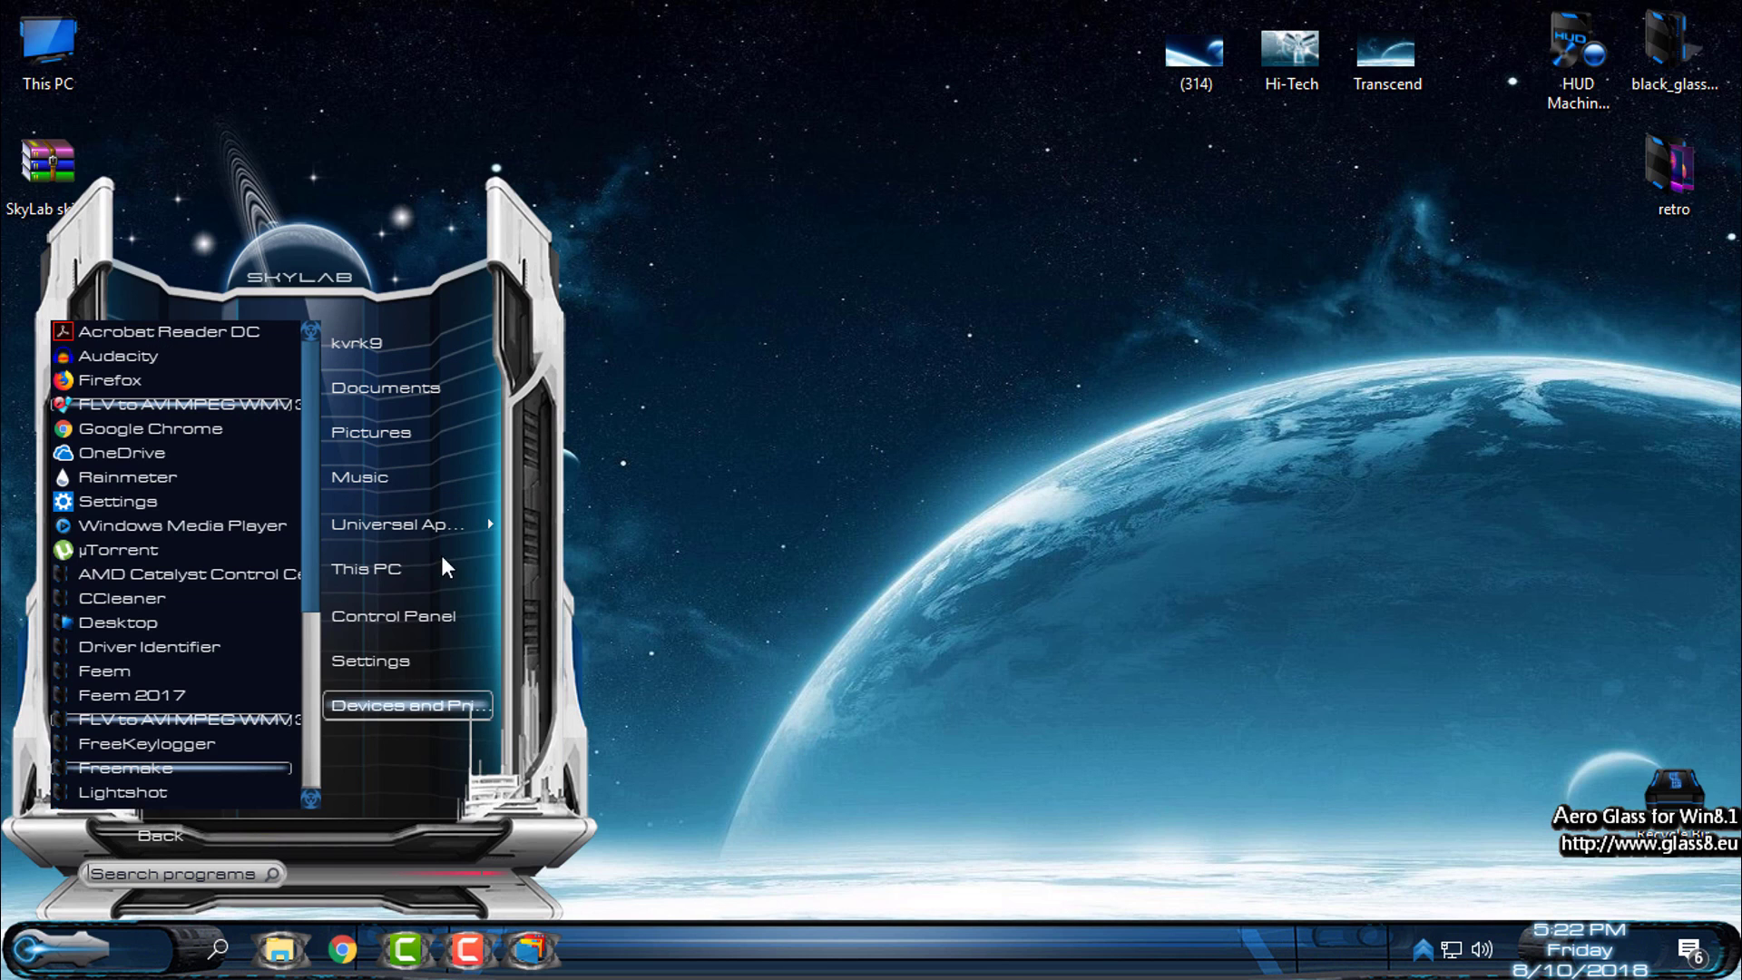
left_click(780, 279)
right_click(780, 274)
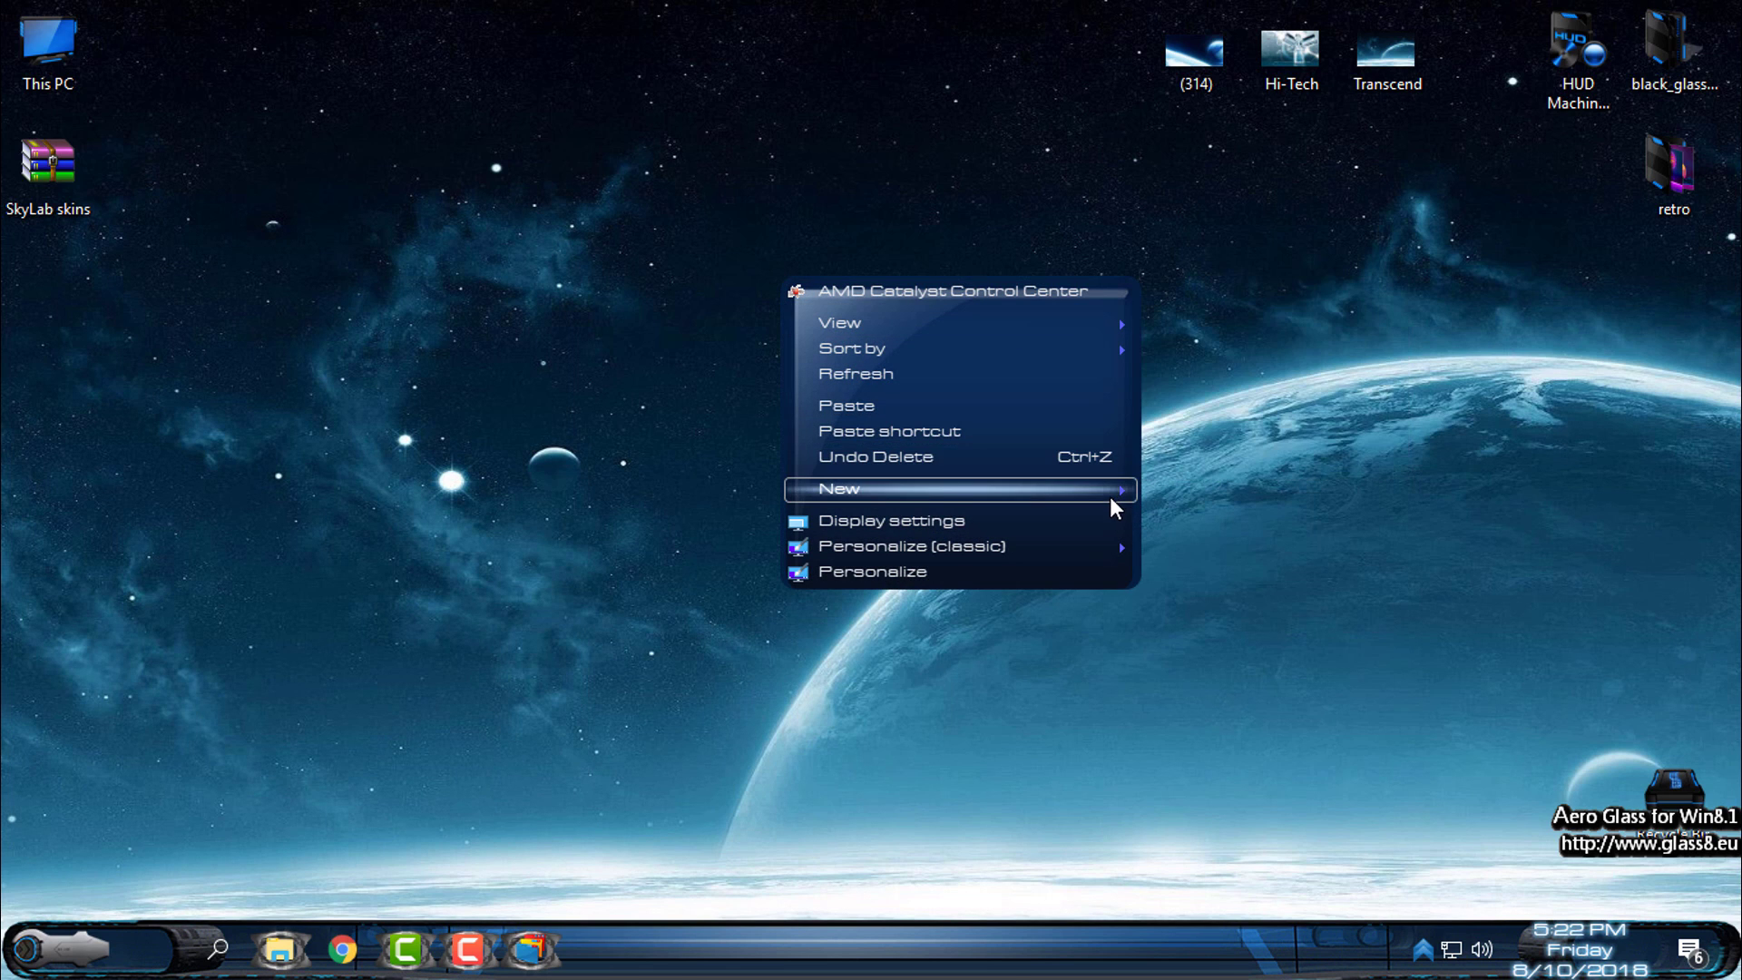
left_click(451, 502)
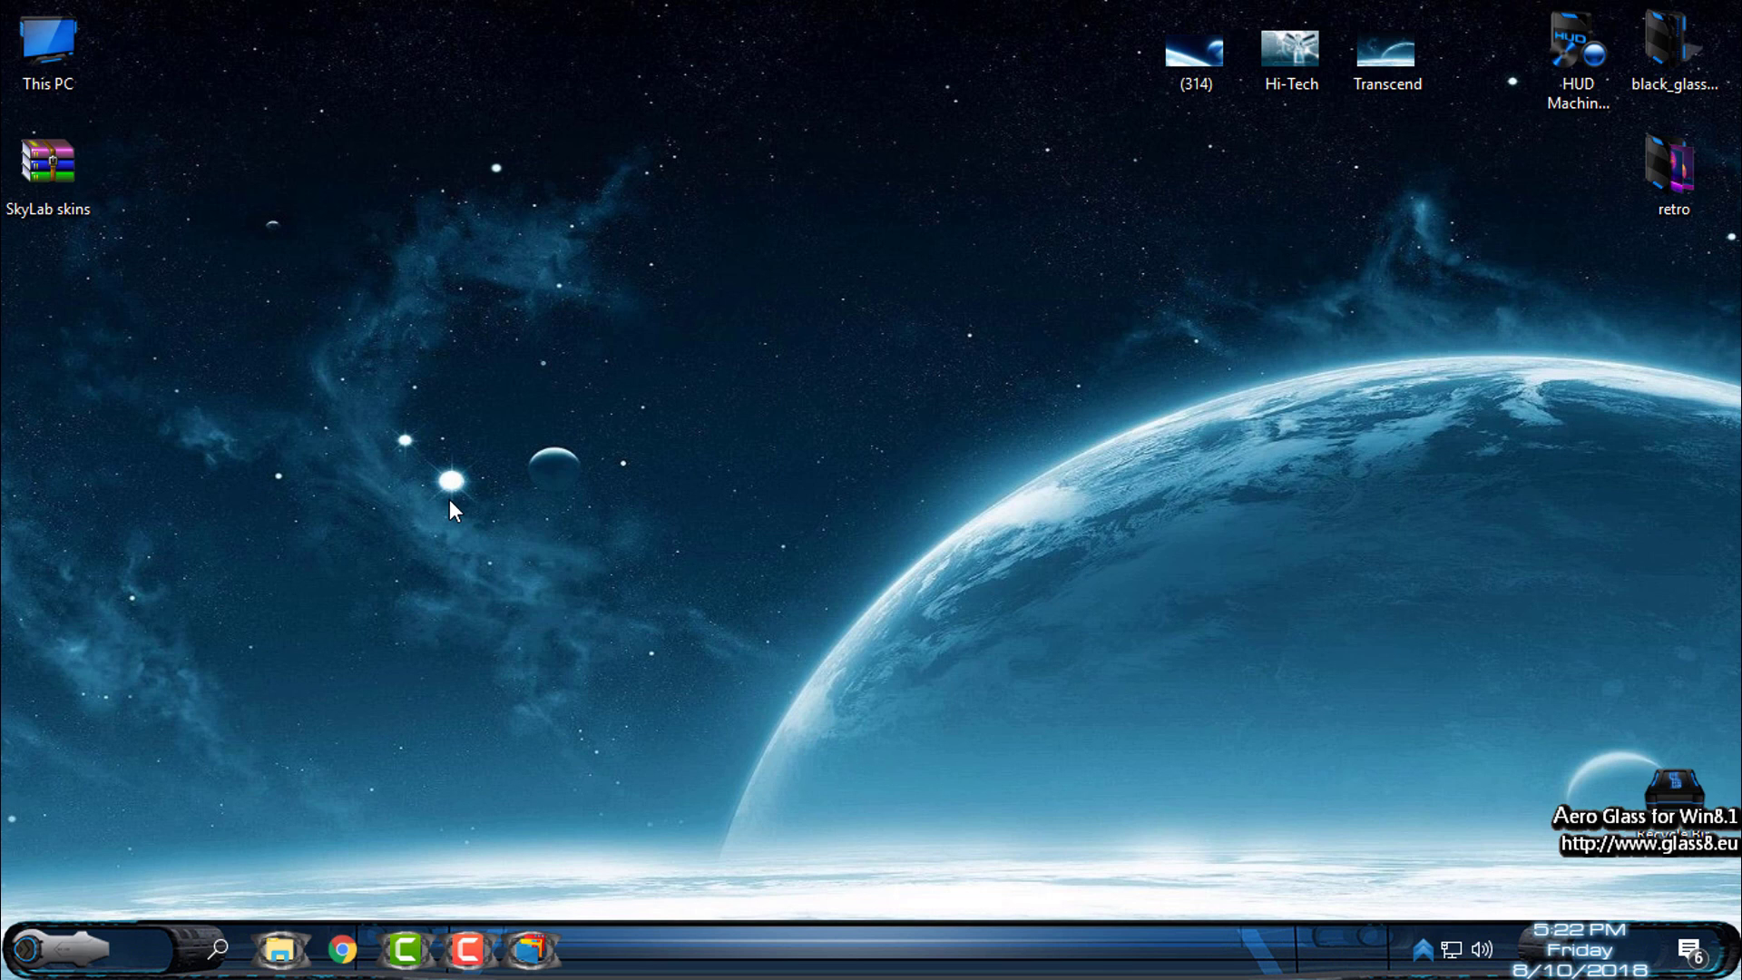